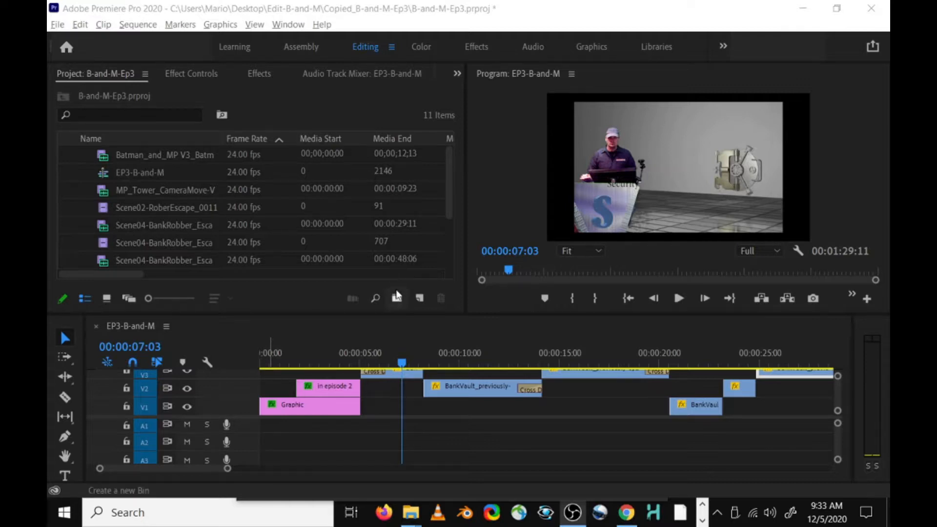
- Create a new bin named Music in the B-and-M-Ep3 project
click(398, 298)
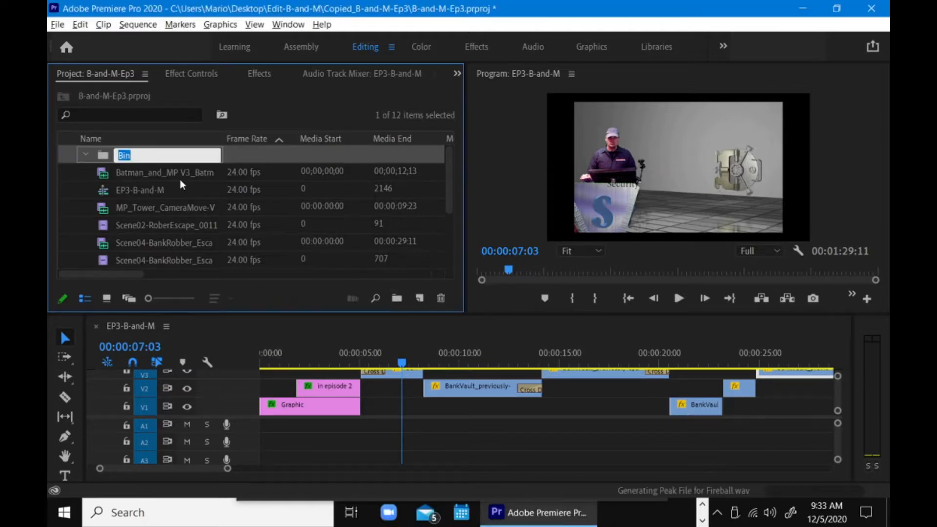
text(Music)
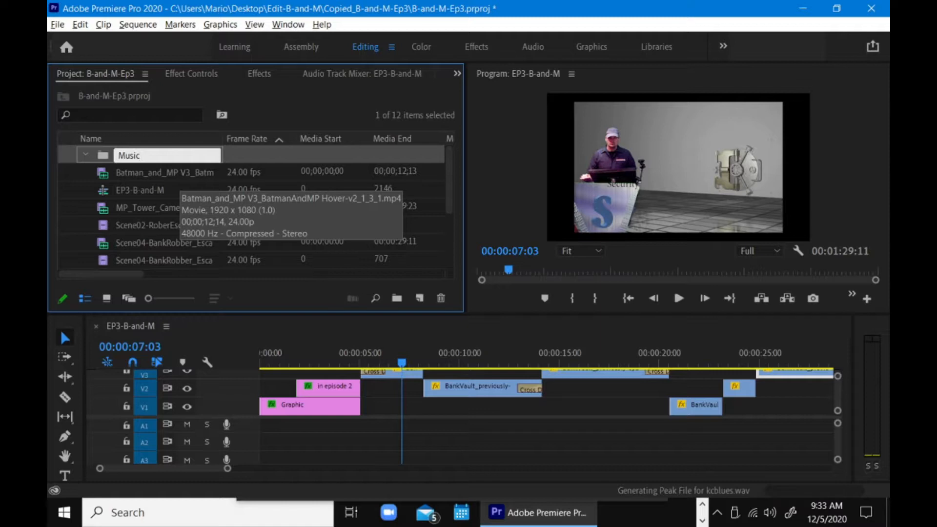
click(125, 173)
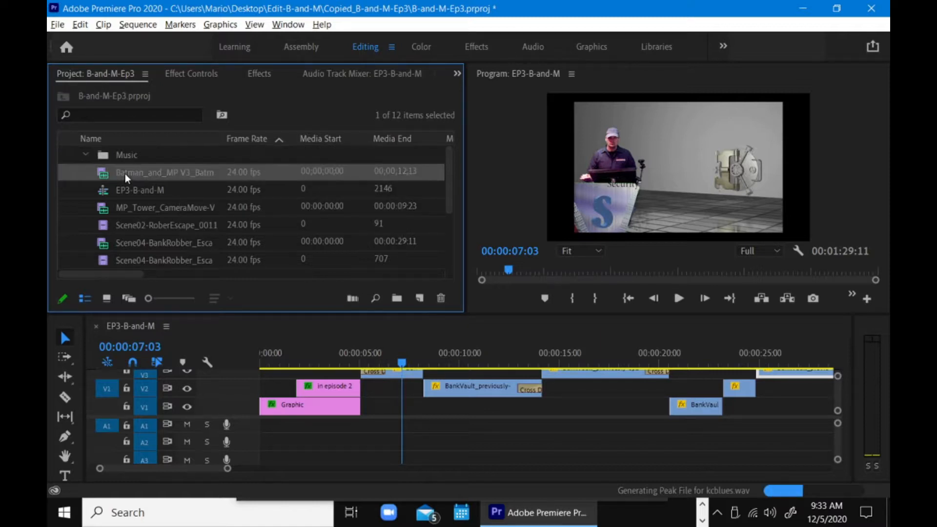
- Switch between the Music bin and the project root, ending with the empty Music bin open
double_click(103, 155)
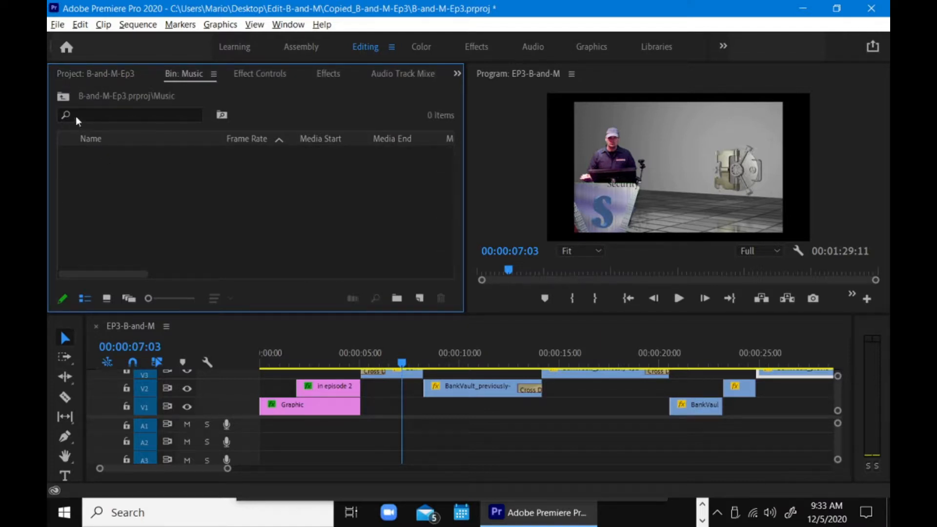
click(63, 99)
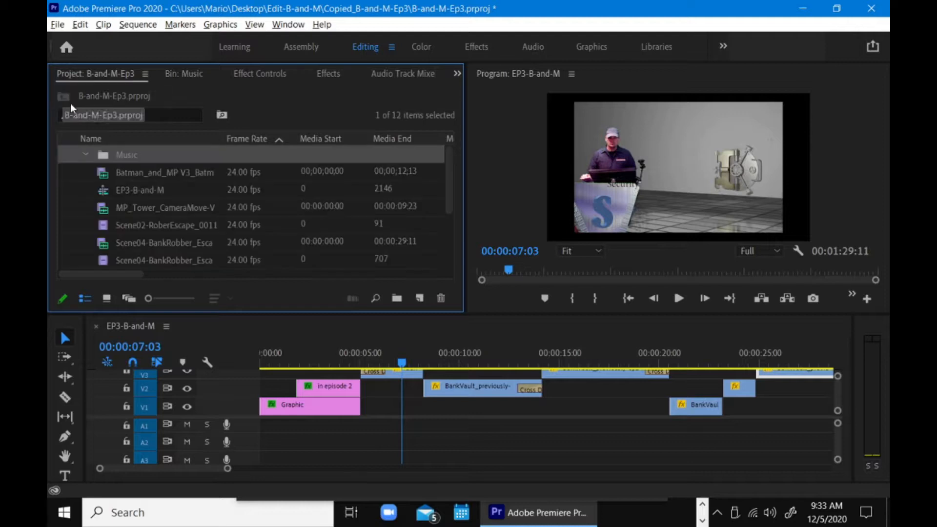
double_click(111, 153)
click(64, 98)
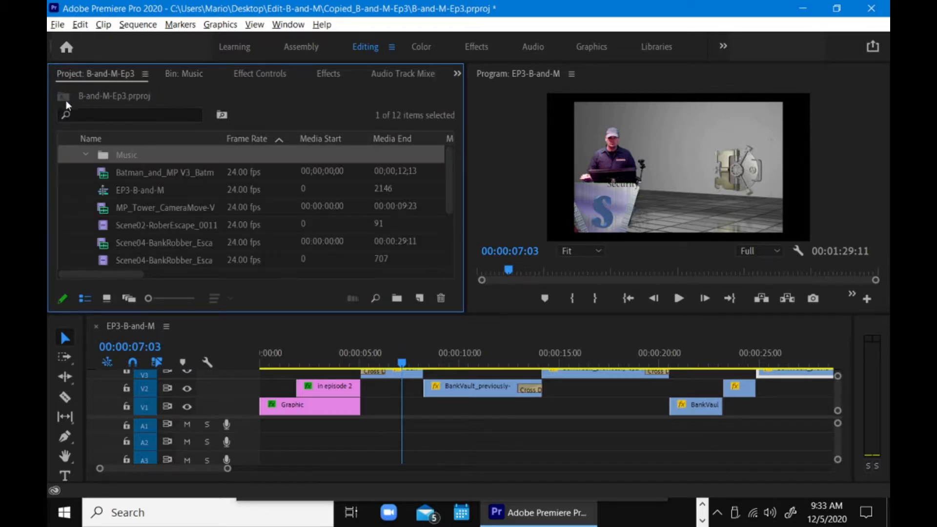
double_click(109, 153)
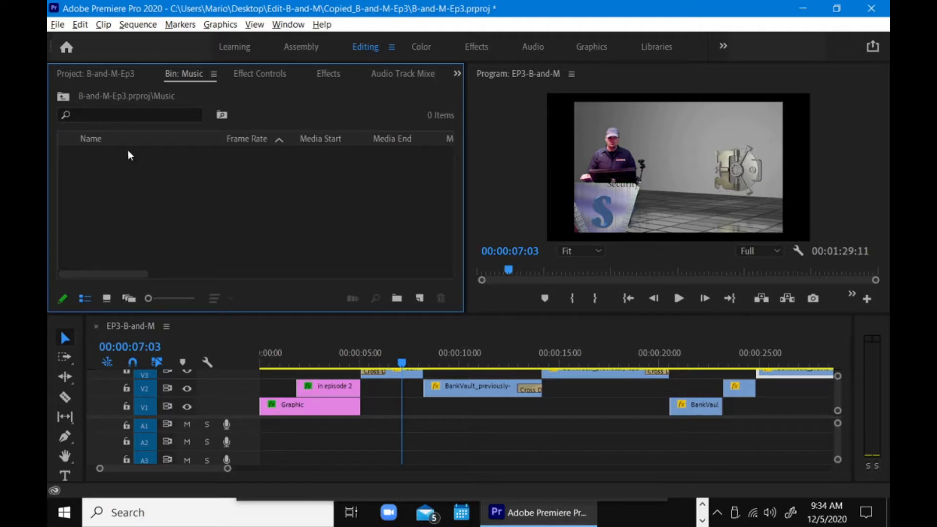
- Import all six WAV files from the Music2 folder into the Music bin
click(57, 24)
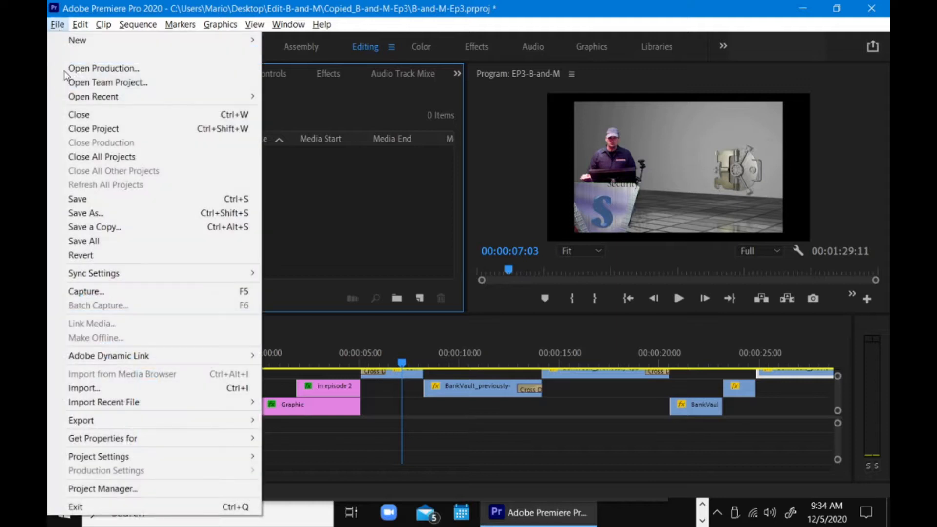
click(75, 388)
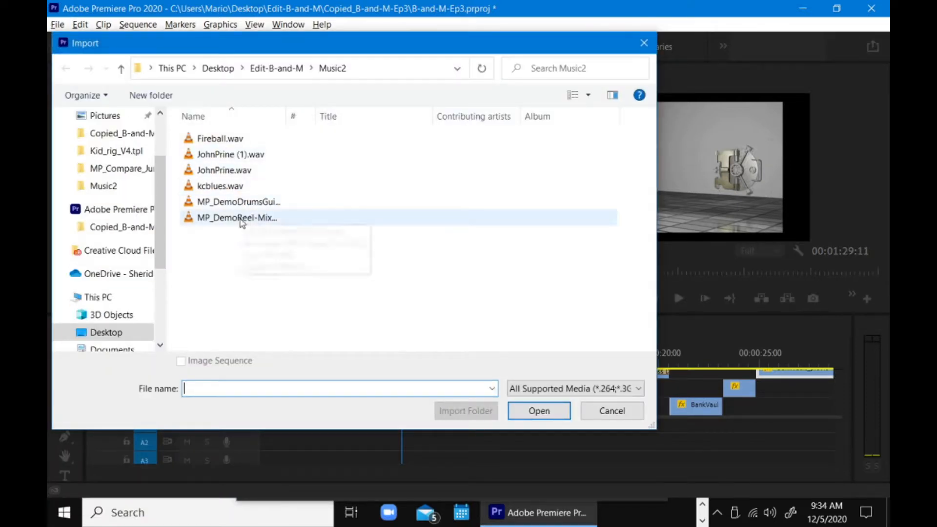
drag(261, 251, 203, 133)
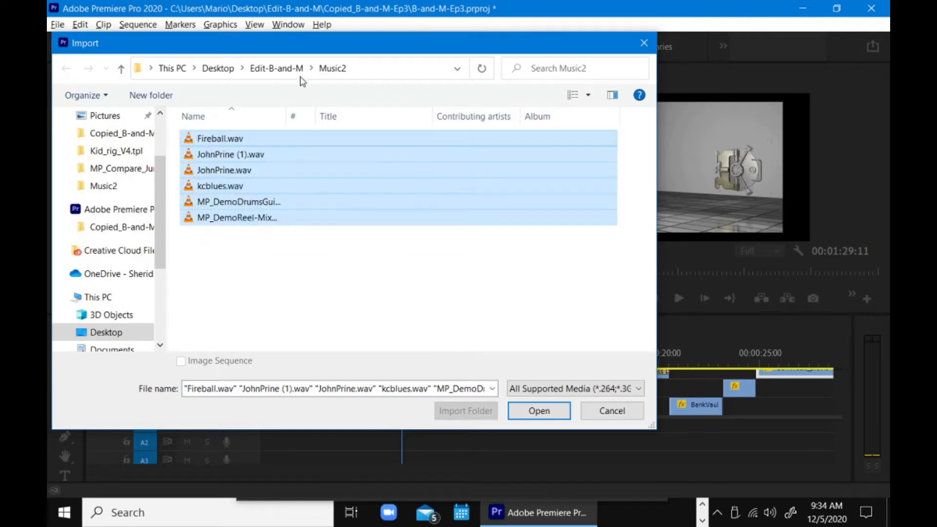
click(524, 411)
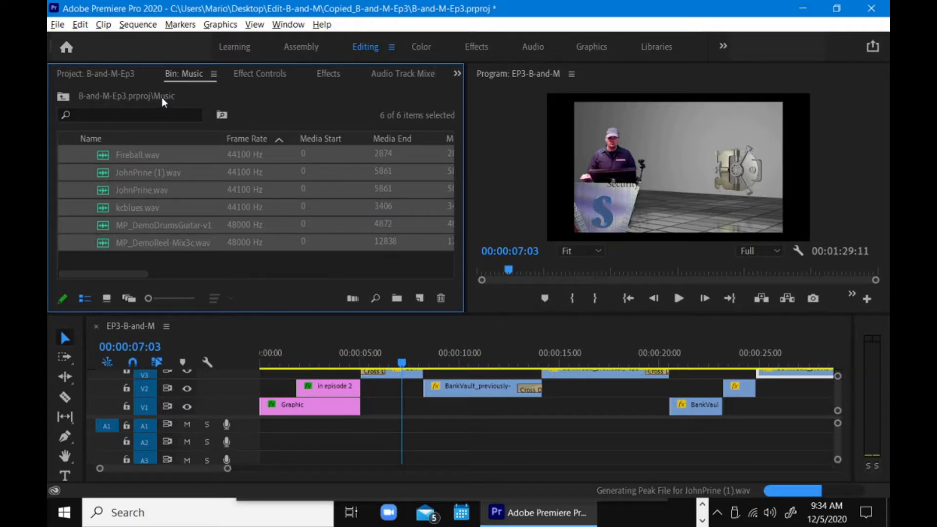
- Play the EP3-B-and-M sequence from about 00:00:00:20 to review the opening titles and first bank vault shots
click(154, 209)
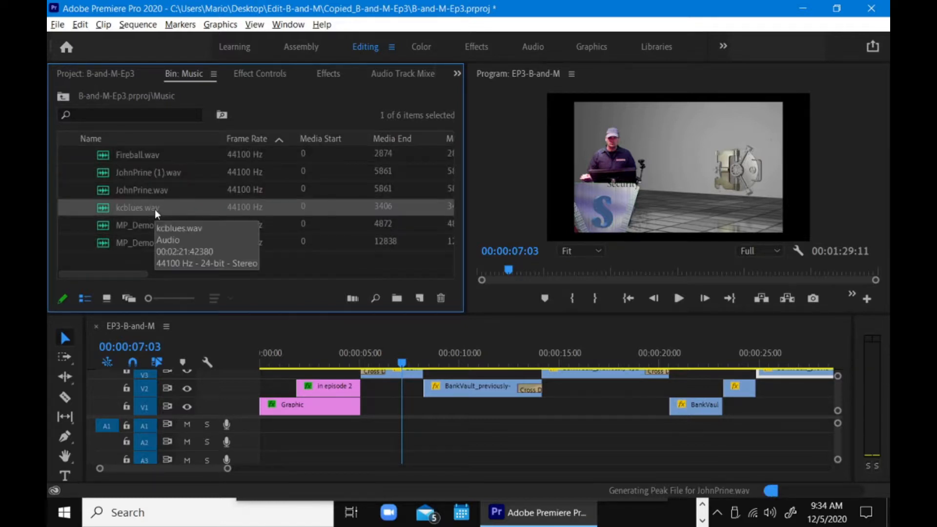
drag(111, 191, 261, 400)
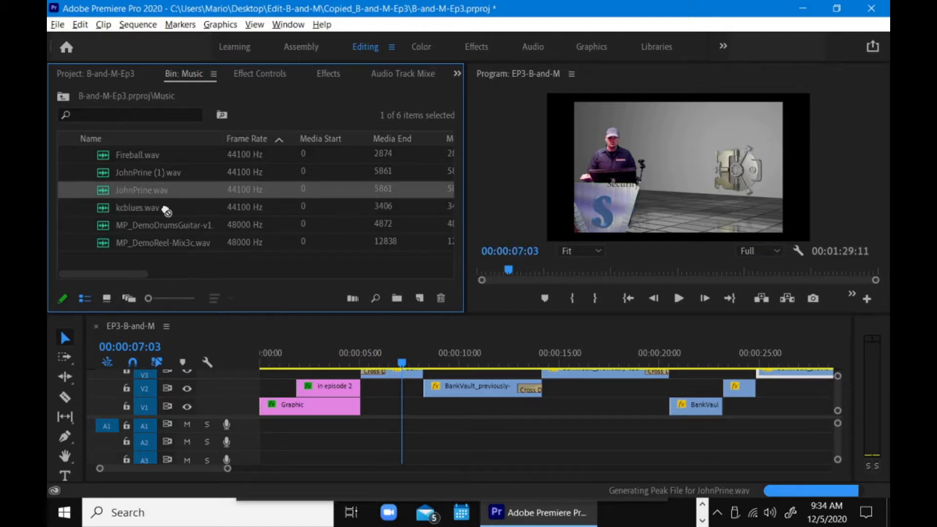
click(276, 362)
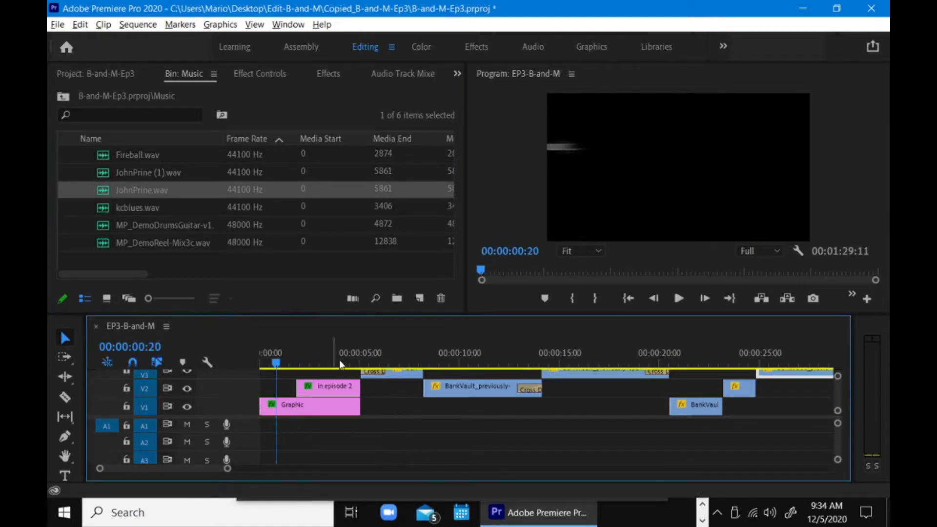
key(space)
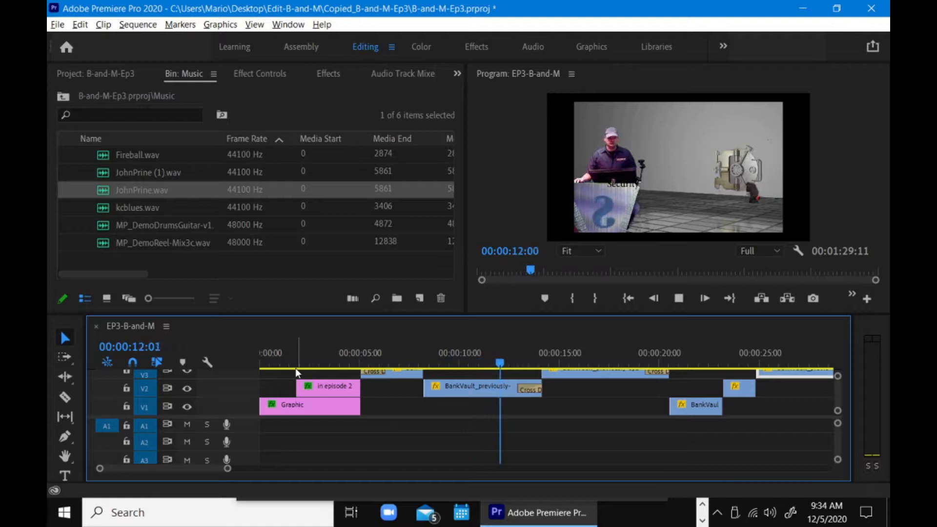
key(space)
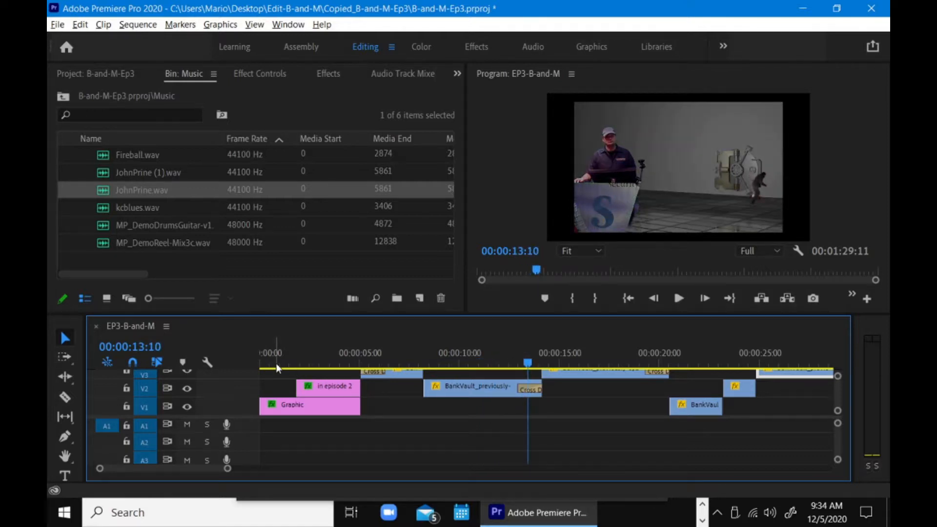
- Place JohnPrine.wav on audio track A1 near the sequence start and trim off its silent opening
drag(309, 356, 257, 348)
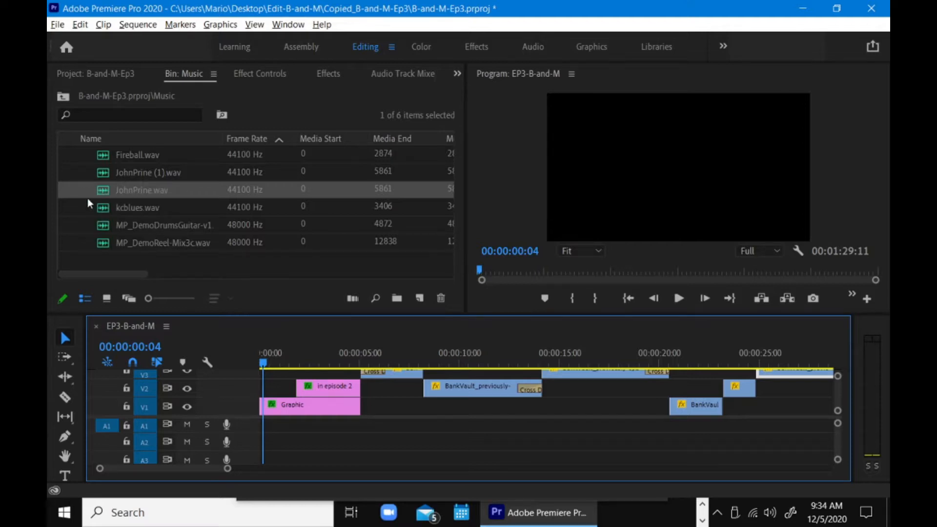
drag(103, 195, 259, 430)
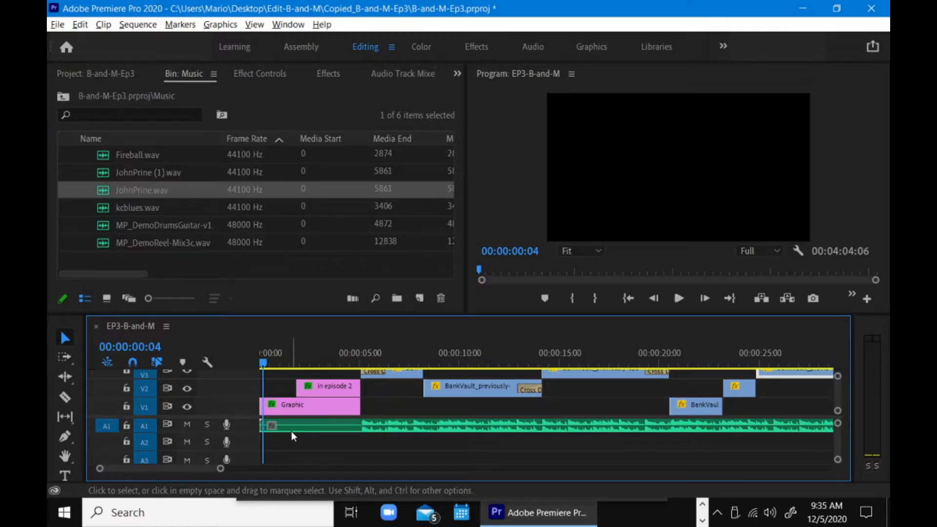
mouse_move(266, 426)
mouse_down()
mouse_move(360, 437)
mouse_move(393, 431)
mouse_move(281, 432)
mouse_up()
- Play the opening titles with the music to check its level, and clear the audio meters' clipping indicators
drag(266, 364, 263, 365)
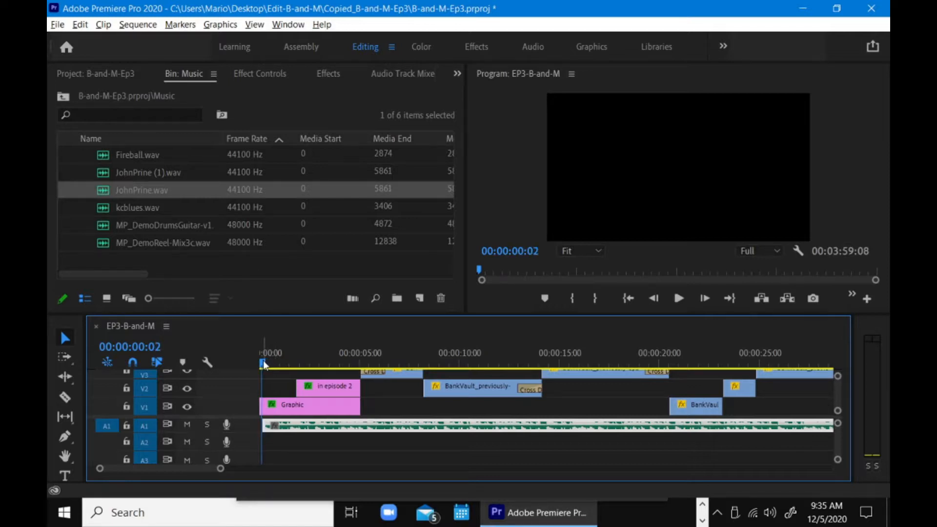
key(space)
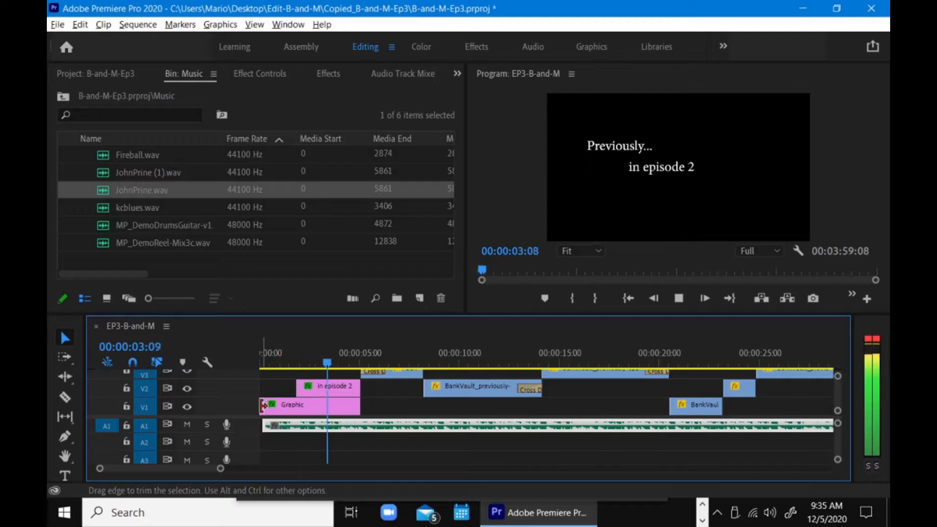
key(space)
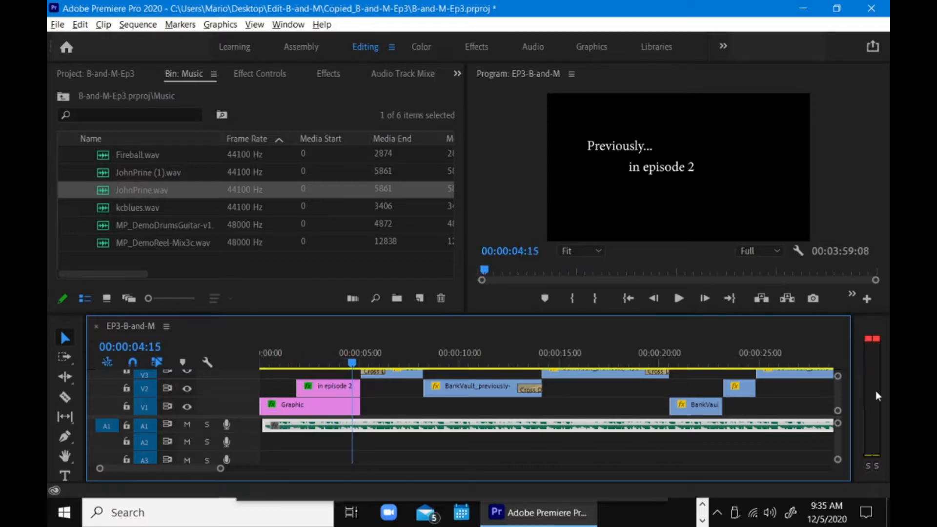
click(876, 340)
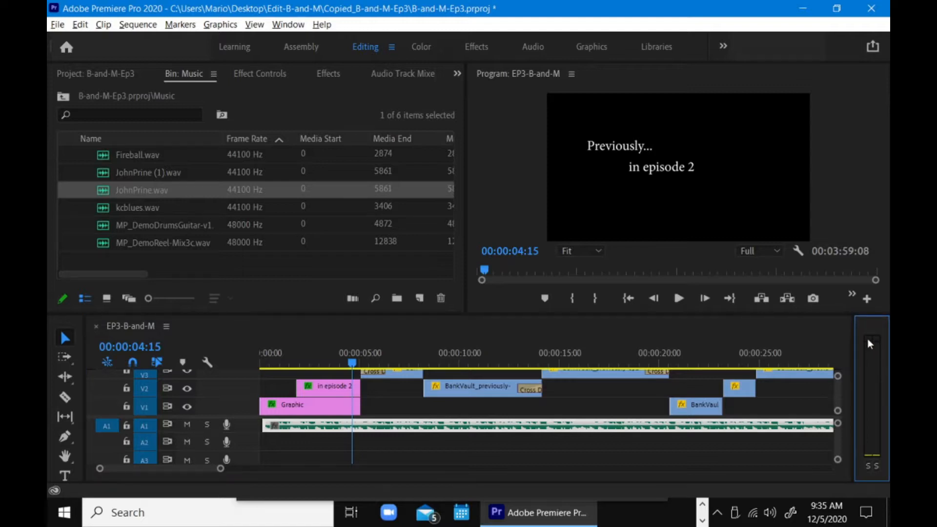
- Replace the music clip on A1 with JohnPrine (1).wav, trim its silent opening and align it with the sequence start
click(540, 429)
key(Delete)
drag(103, 176, 266, 426)
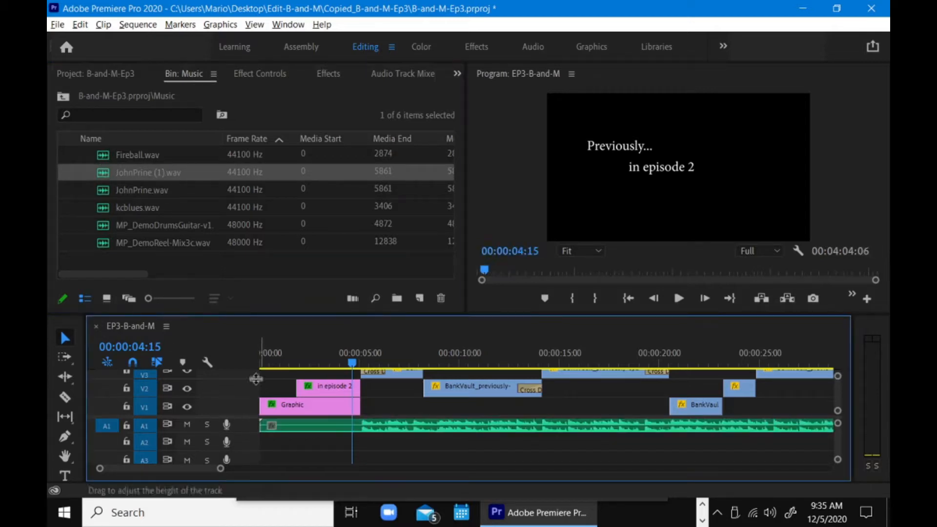
drag(262, 426, 360, 434)
drag(300, 432, 274, 430)
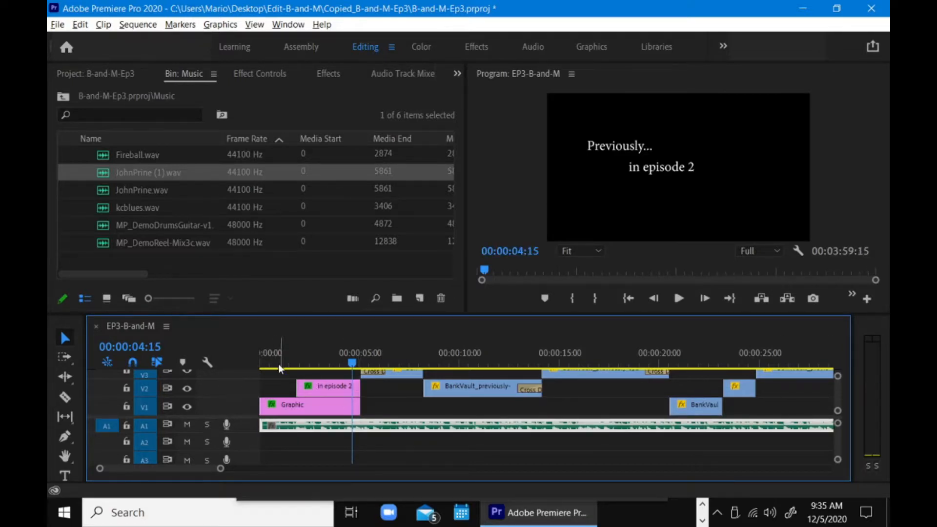
- Play the sequence from the start to check the music's level, and delete the JohnPrine (1).wav clip from A1
click(263, 364)
key(space)
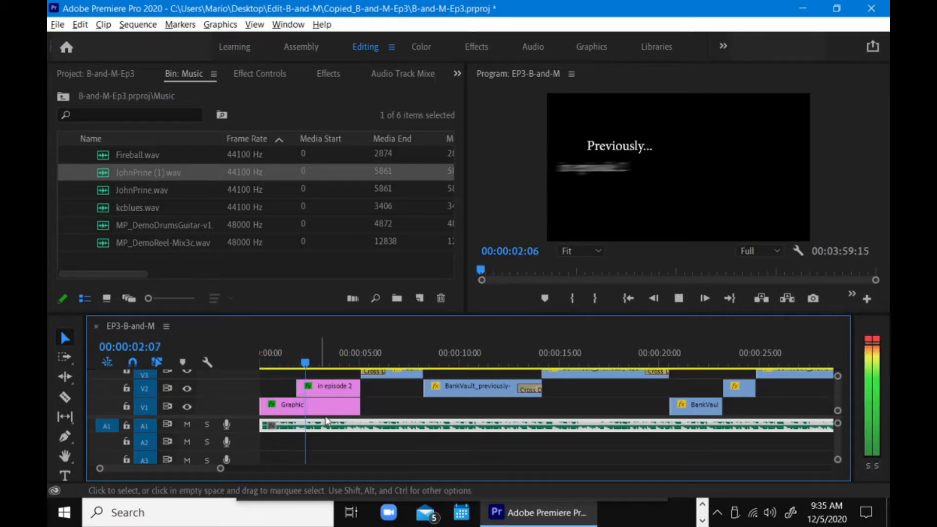
key(space)
key(Delete)
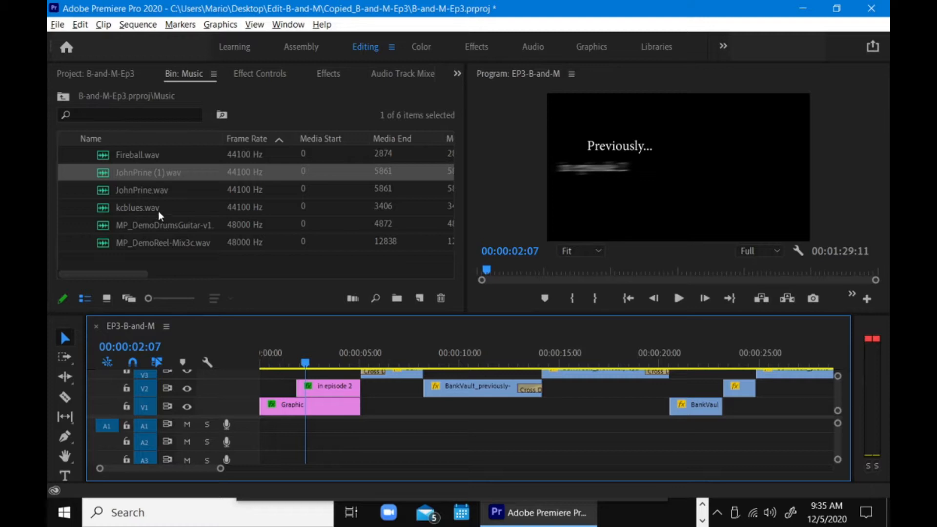
- Add JohnPrine (1).wav to audio track A1, trim off its silent opening and move it to the sequence start
drag(106, 174, 357, 435)
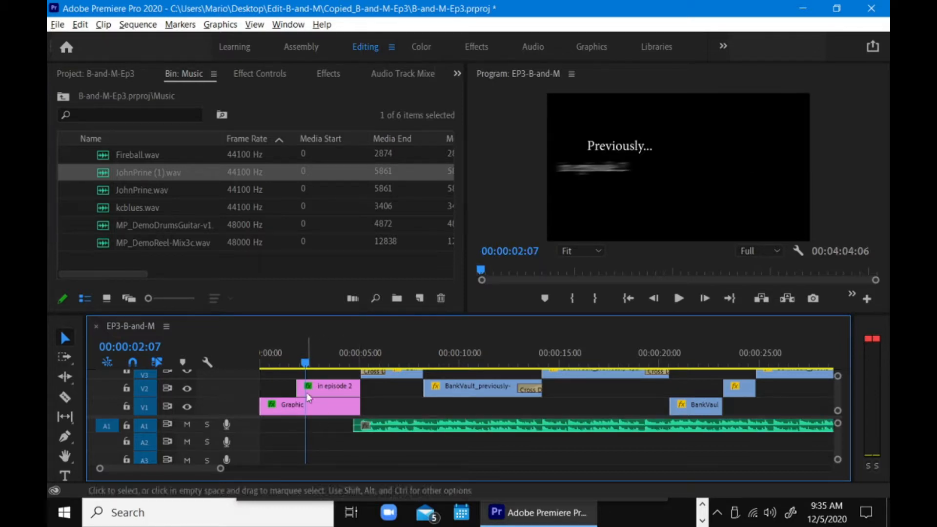
key(Home)
key(space)
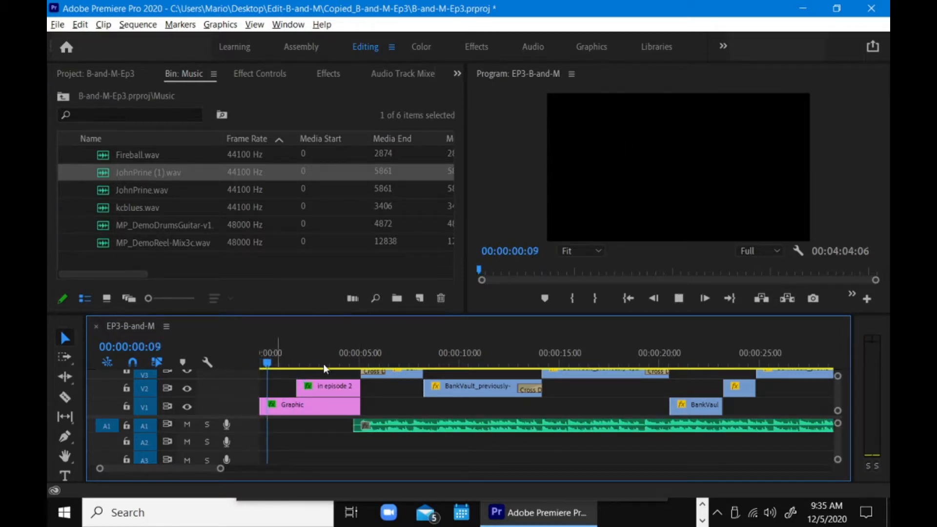
drag(390, 429, 296, 429)
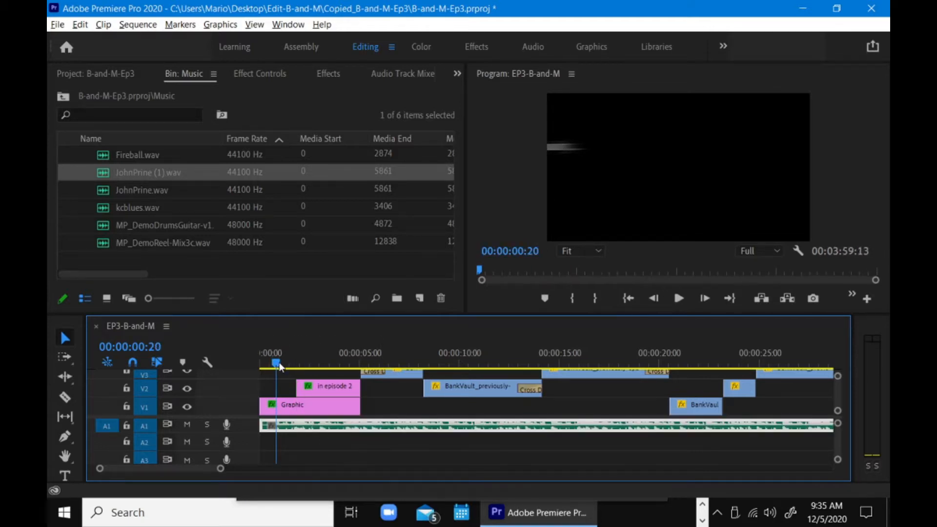
- Play the sequence from the beginning to about 00:00:06:01 to check the music against the opening titles
drag(276, 363, 265, 370)
key(space)
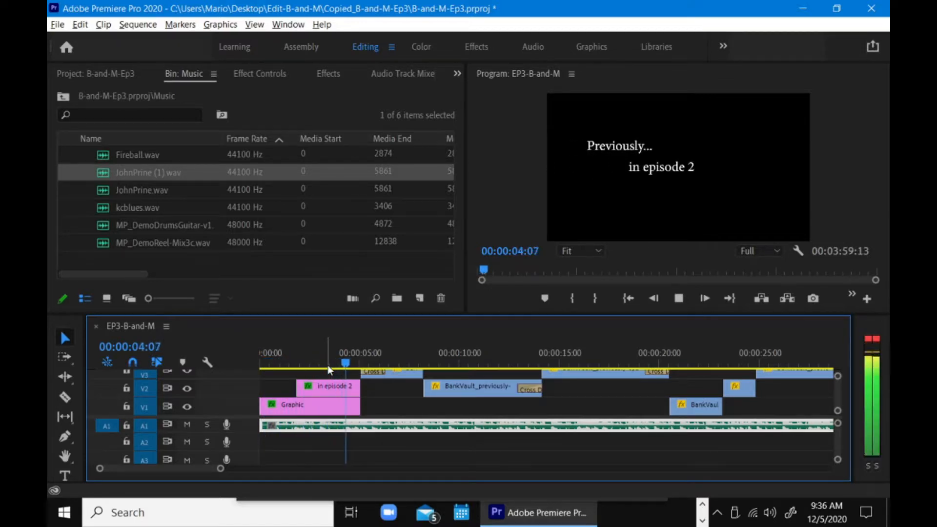
key(space)
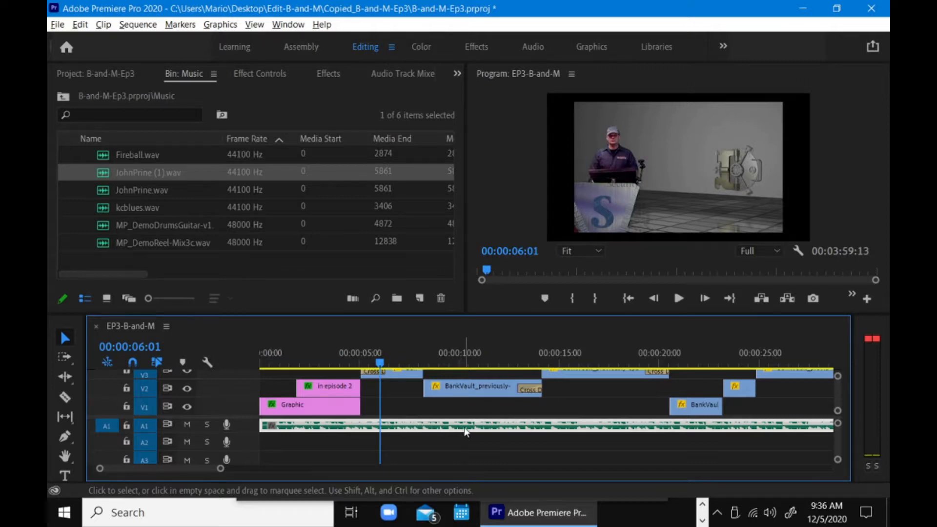
- Increase the height of audio track A1 to show its waveform and enlarge the timeline area
drag(243, 433, 244, 464)
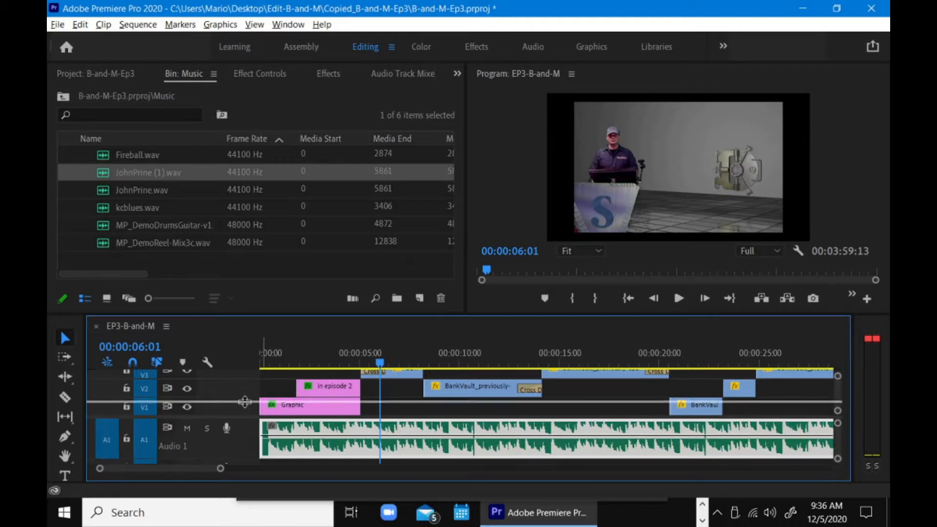
scroll(247, 385, down, 1)
drag(247, 314, 247, 275)
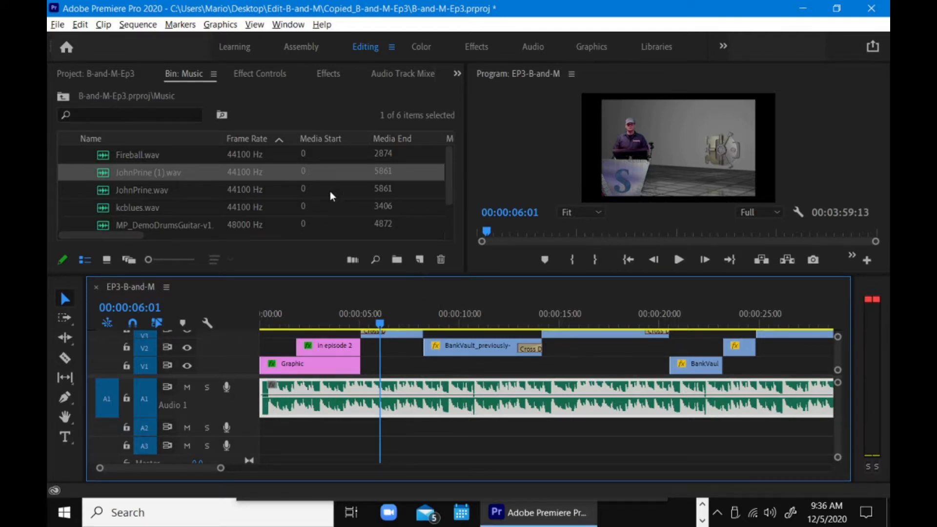
- Reset the audio meters' peak indicators and lower the Audio 1 track volume in the Audio Track Mixer
click(870, 300)
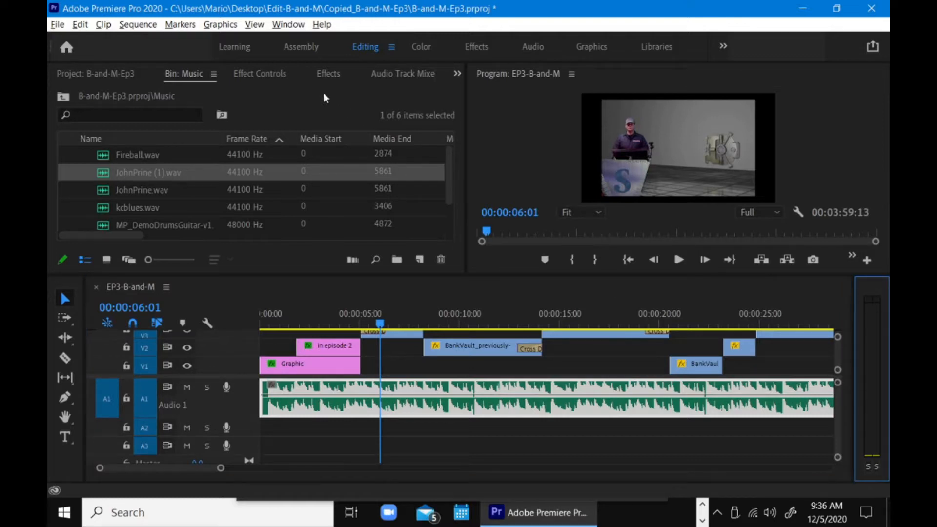
click(411, 75)
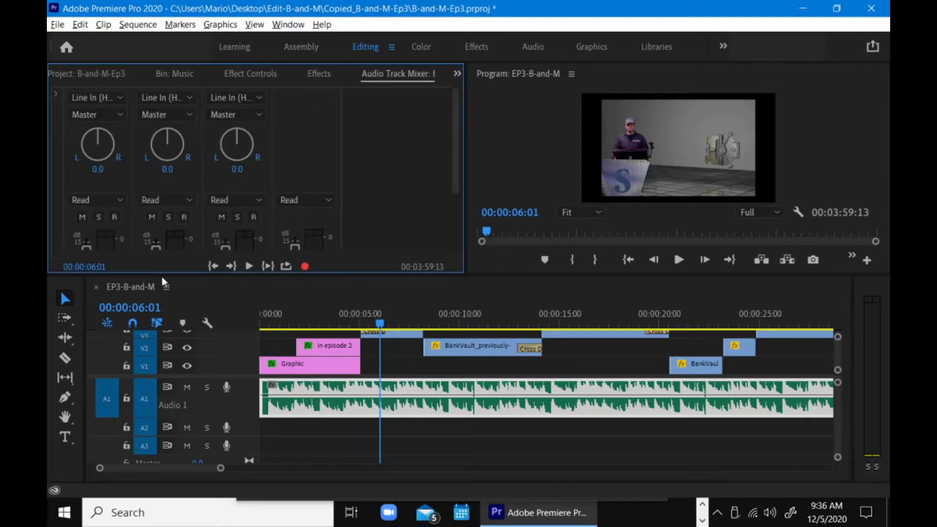
drag(163, 272, 162, 369)
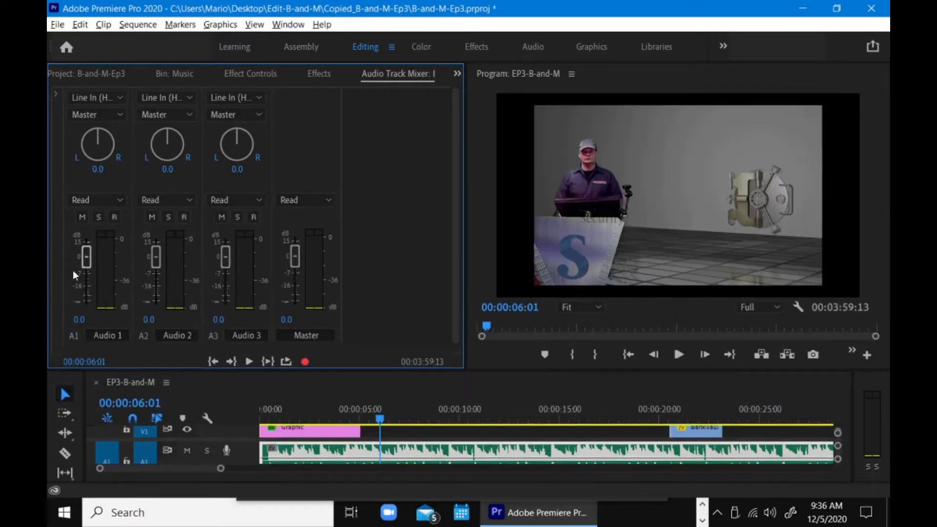
drag(83, 259, 86, 276)
- Return to the project's file list, enlarge the timeline area and play from the start to about 00:00:03:21 to check the music level
click(103, 73)
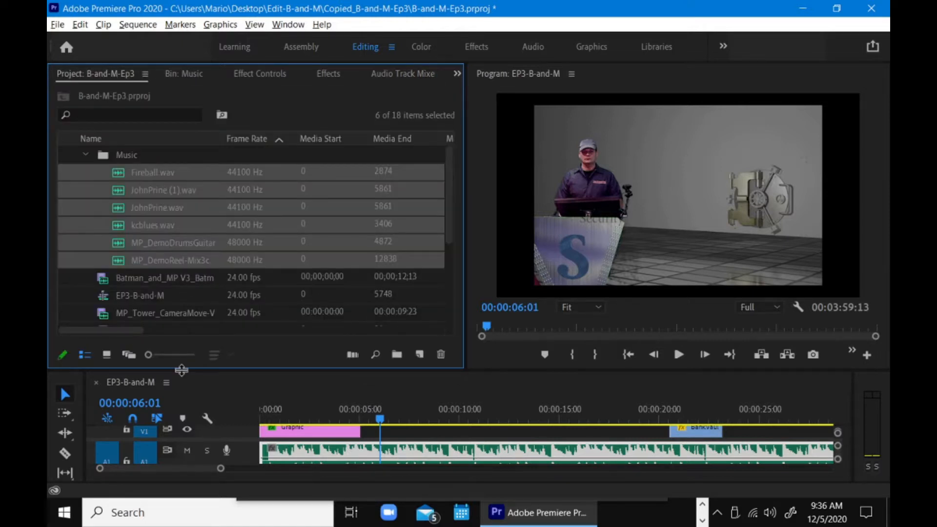
drag(181, 370, 181, 247)
click(267, 292)
key(space)
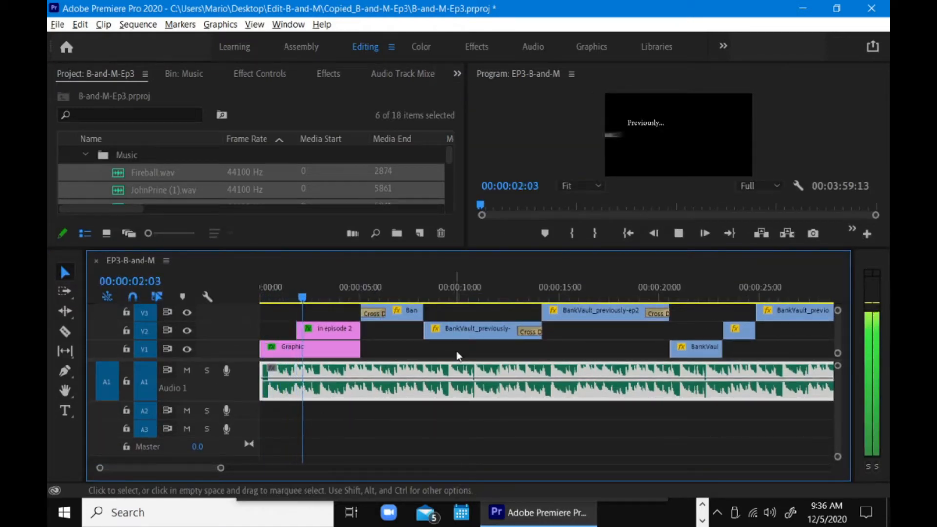
key(space)
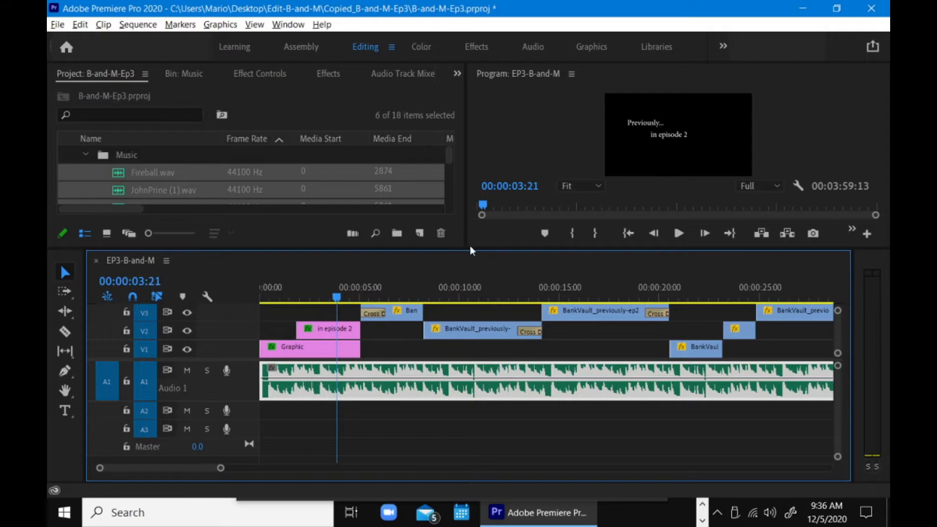
- Enlarge the program preview and play the opening titles to about 00:00:06:14 to compare the picture with the music
drag(490, 250, 491, 356)
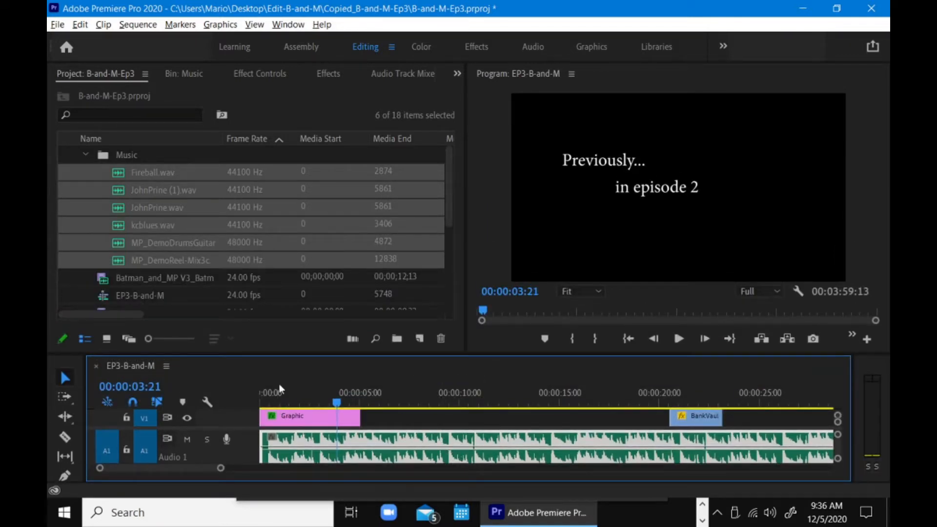
drag(280, 354, 279, 338)
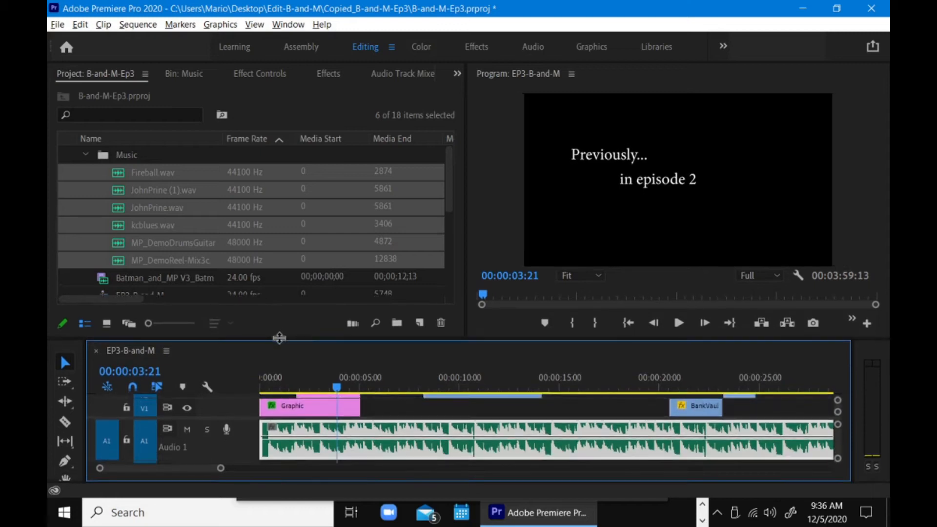
drag(364, 387, 266, 387)
key(space)
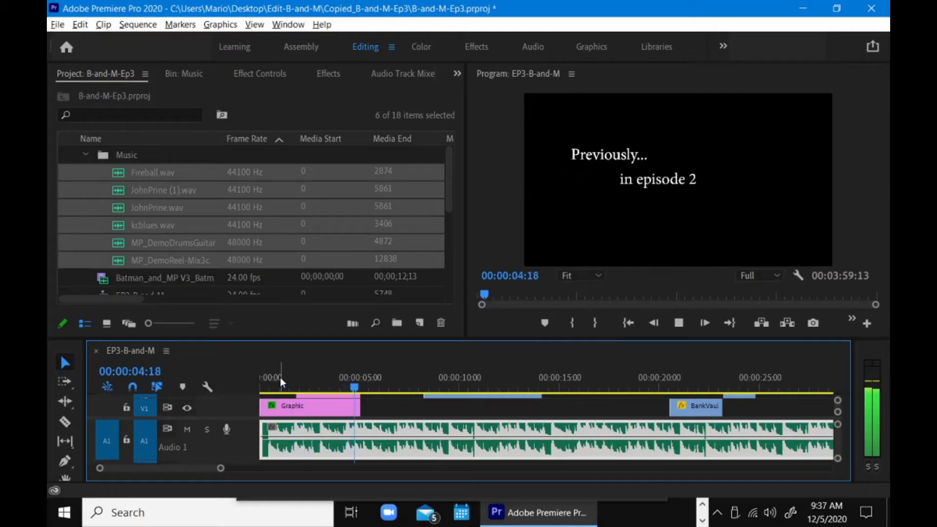
key(space)
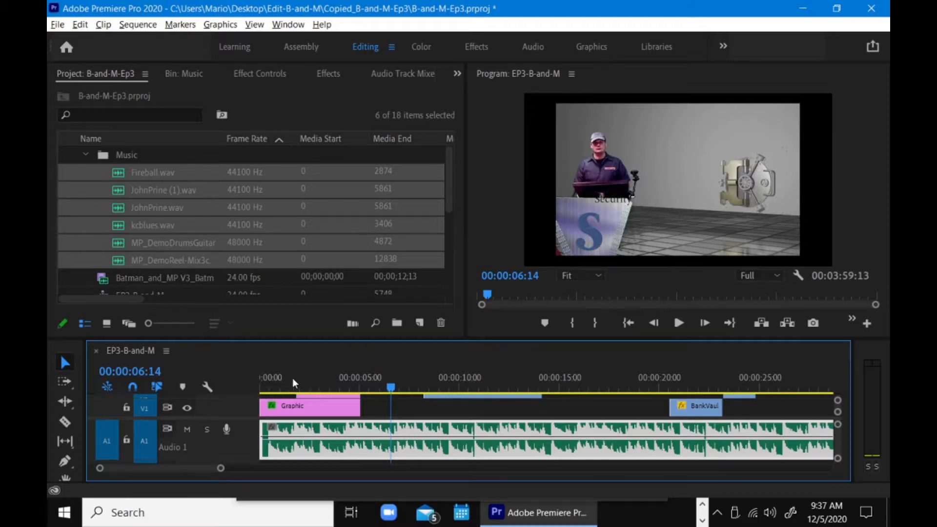
- Scrub from the opening titles to about 00:00:06:02 to examine the change to the first video clip
click(298, 380)
drag(299, 380, 322, 391)
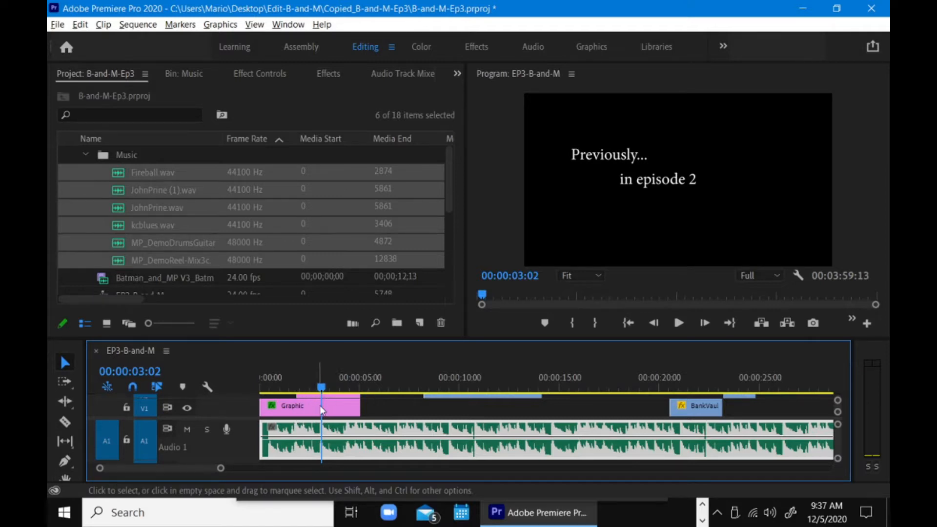
drag(379, 337, 381, 308)
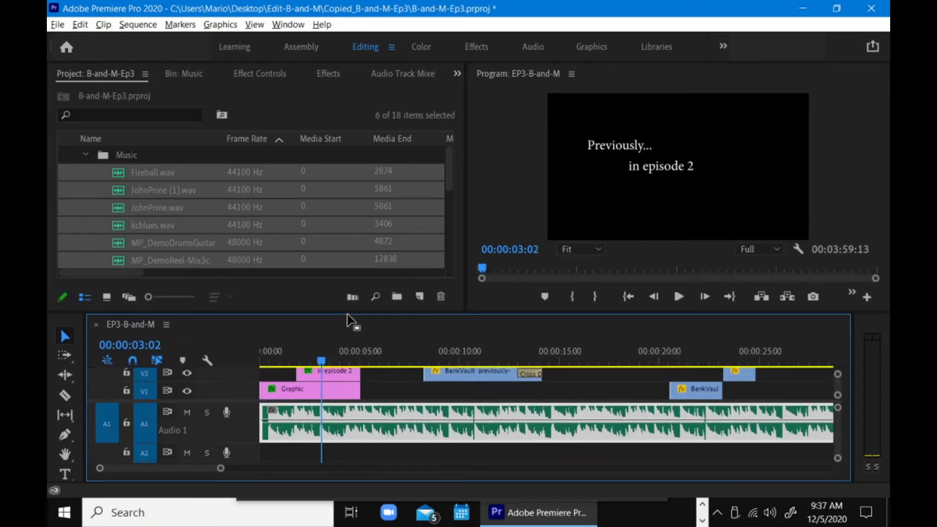
drag(356, 348, 381, 352)
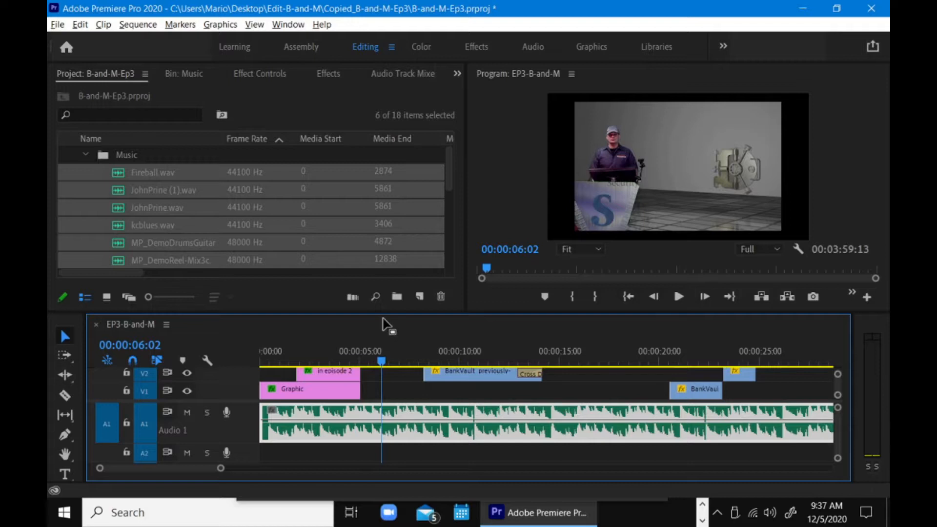
- Enlarge the timeline to show tracks V1 to V4, scrub over the first cross dissolves and increase the height of audio track A1
drag(384, 313, 384, 272)
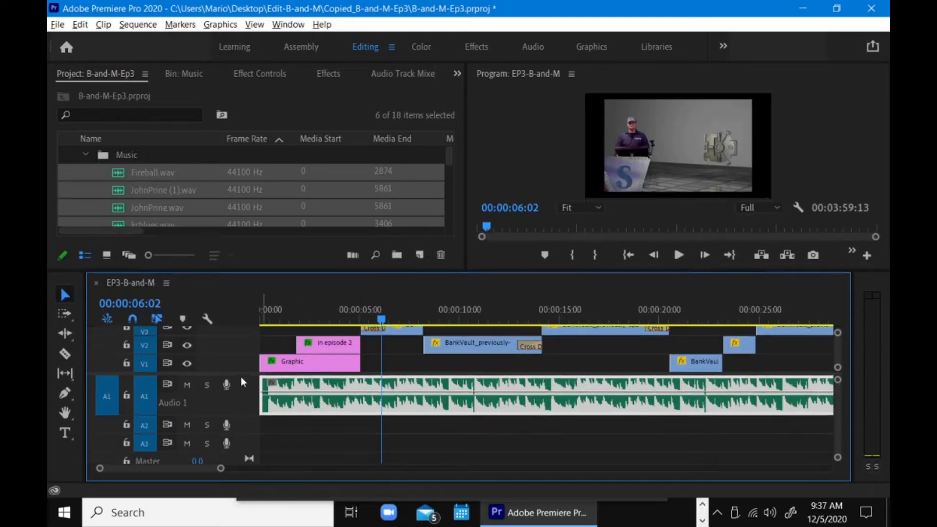
drag(241, 375, 246, 398)
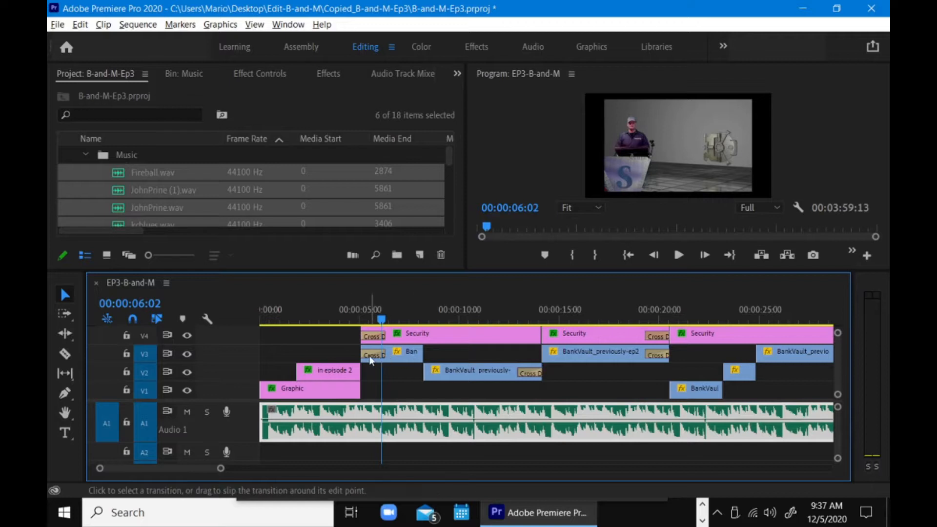
click(361, 311)
drag(363, 310, 402, 318)
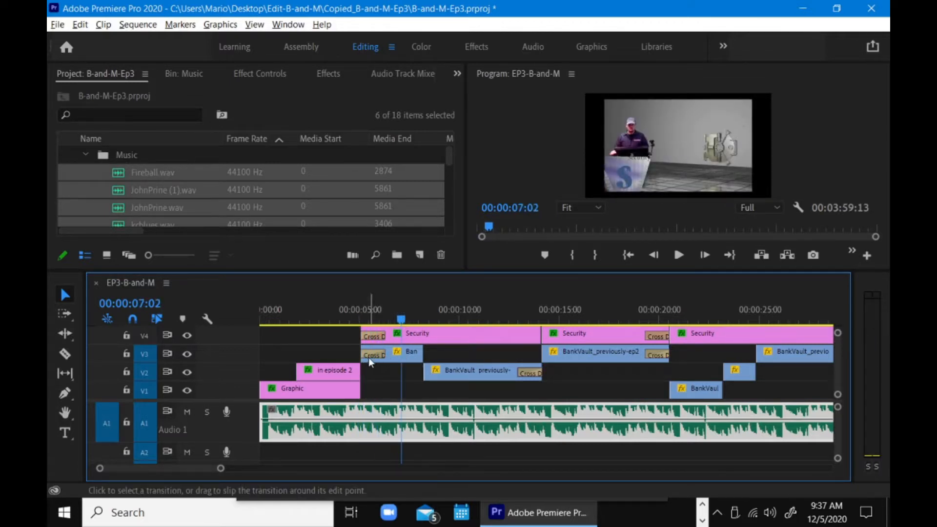
drag(362, 309, 410, 313)
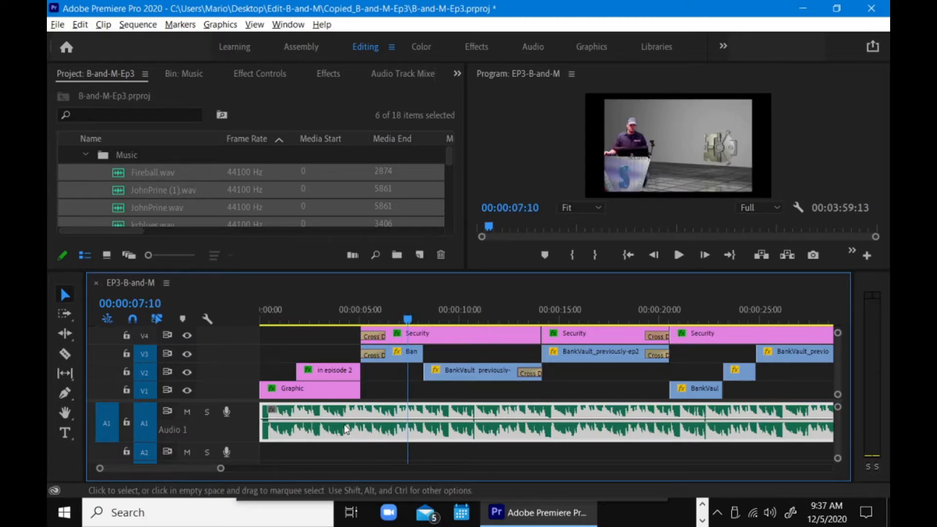
drag(249, 444, 248, 455)
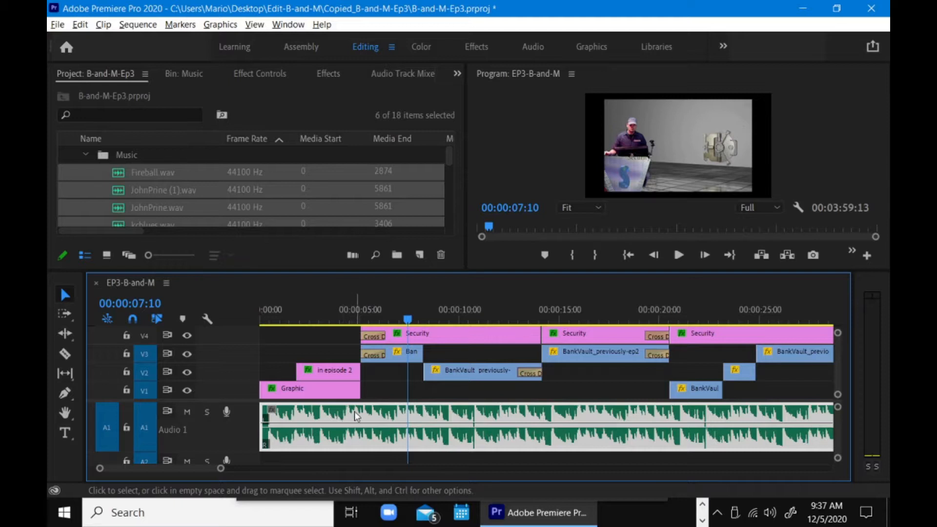
- Play the sequence from the beginning to about 00:00:06:01 to find the music beat for the first clip
key(Home)
key(space)
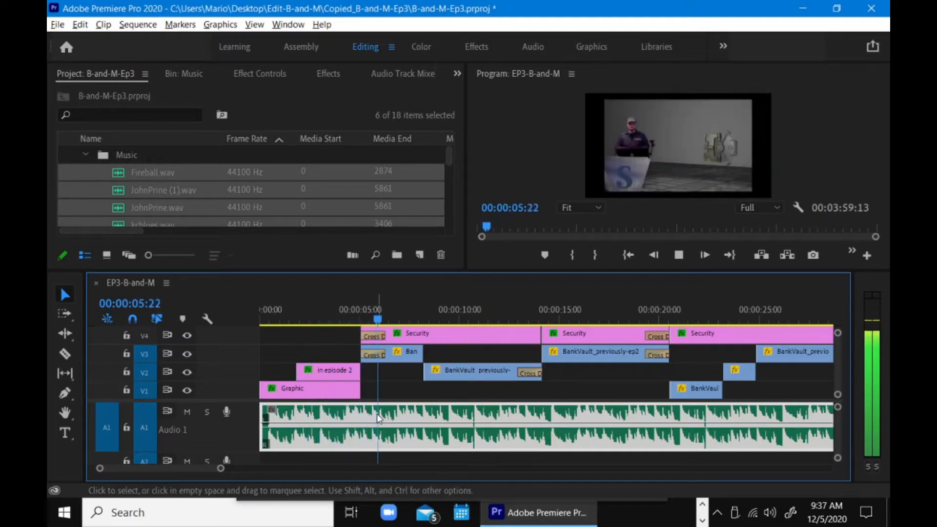
key(space)
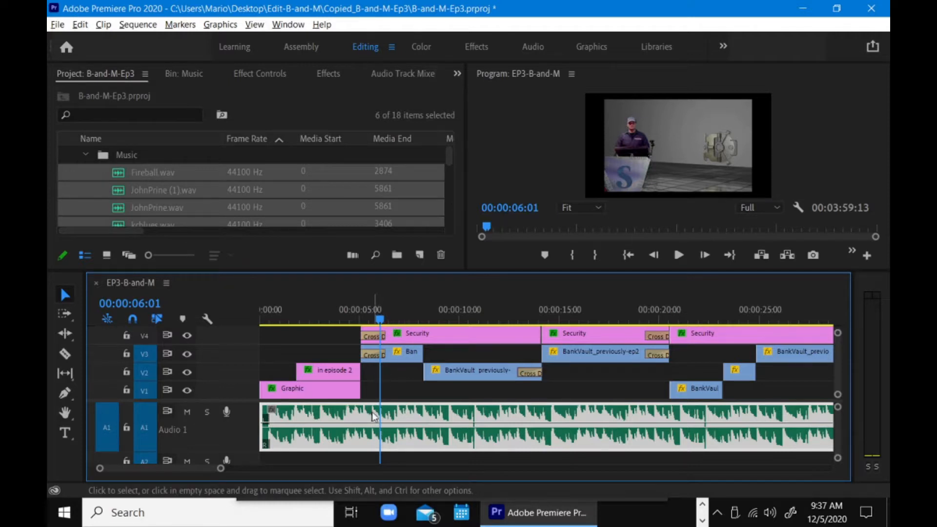
- Shorten the ends of the first Security title and the BankVault clip on V2, and move the first clip group to start at 00:00:05:17
drag(380, 319, 376, 317)
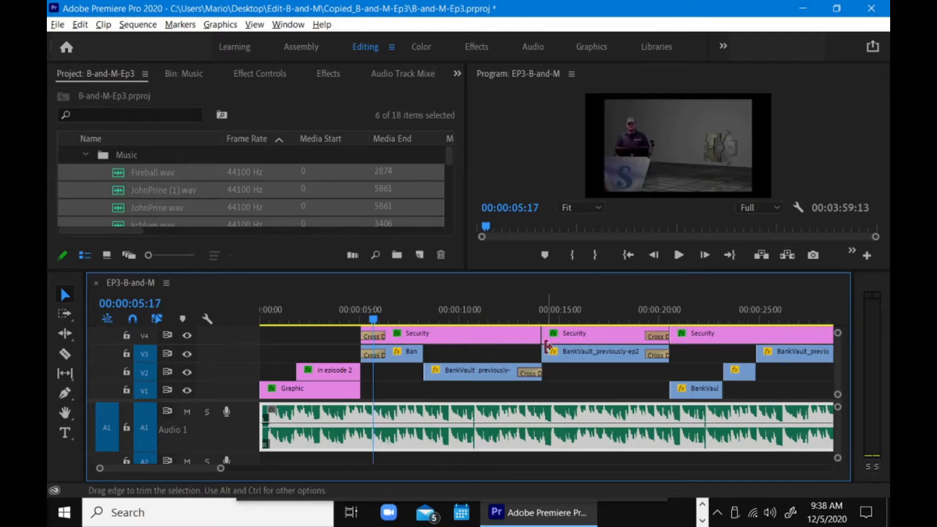
drag(541, 337, 514, 371)
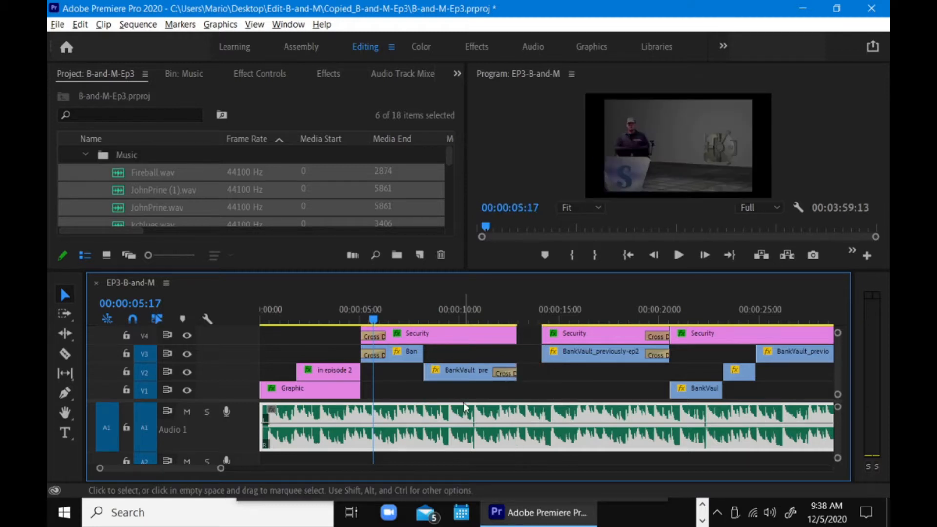
drag(462, 396, 366, 342)
drag(427, 341, 436, 342)
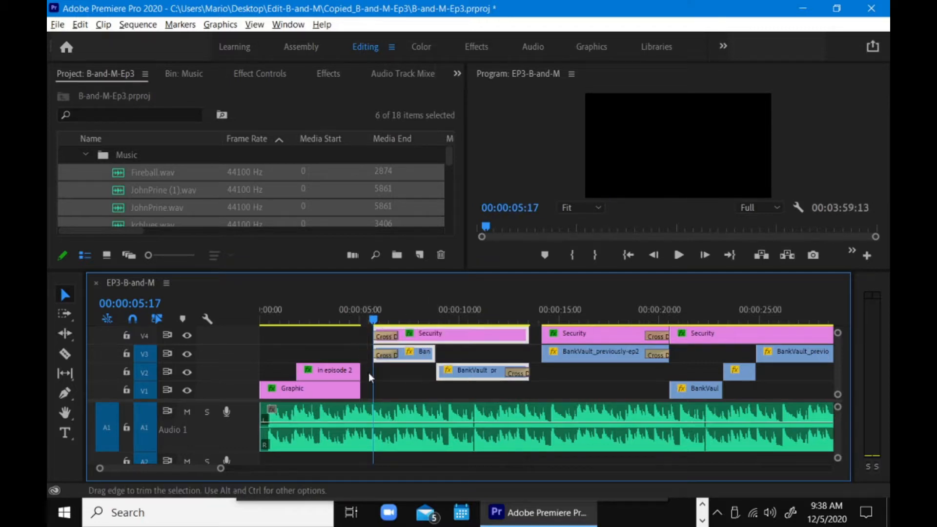
- Play from the sequence start to about 00:00:07:13 to check the moved clips against the music
click(260, 315)
key(space)
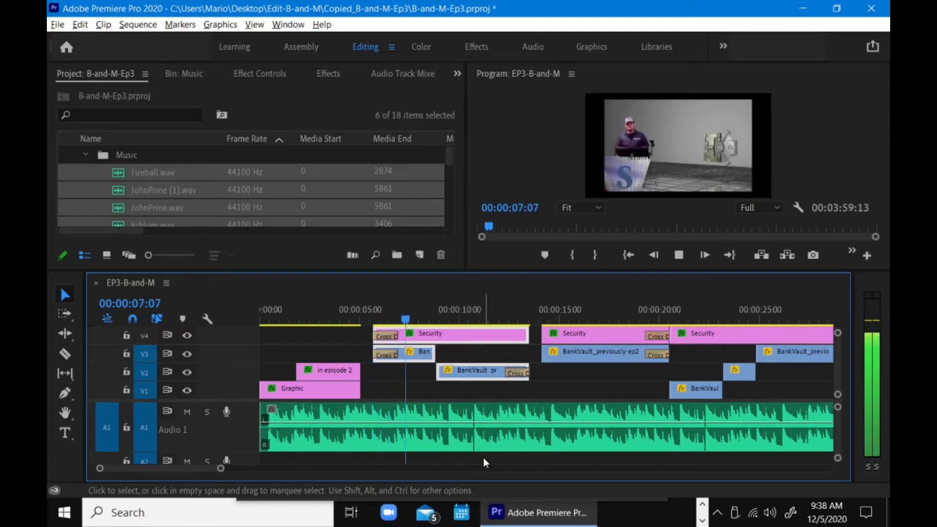
key(space)
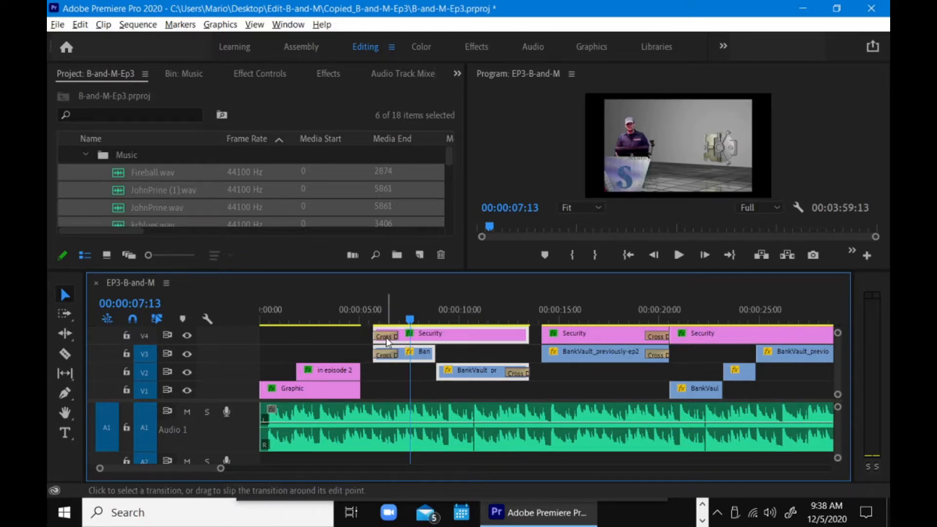
- Delete the opening cross dissolves from the first Security title on V4 and the first BankVault clip on V3
click(387, 339)
key(Delete)
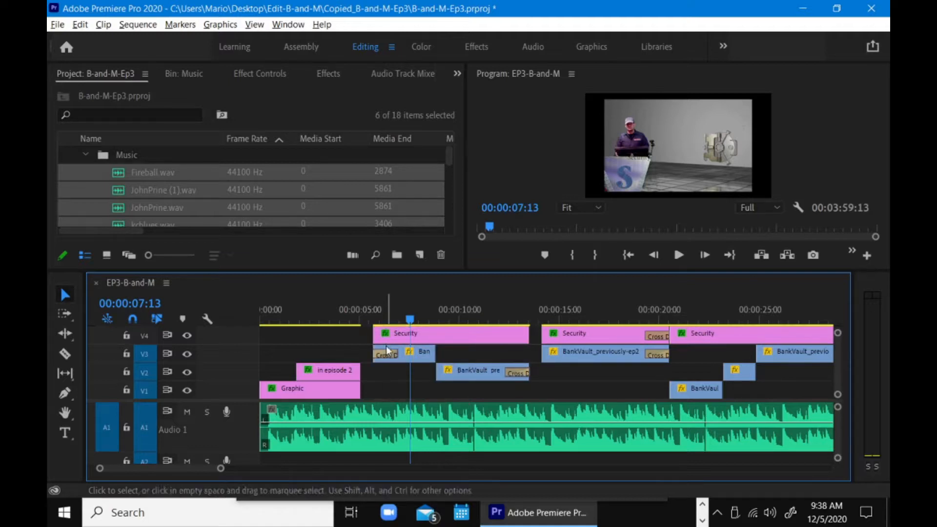
click(386, 353)
key(Delete)
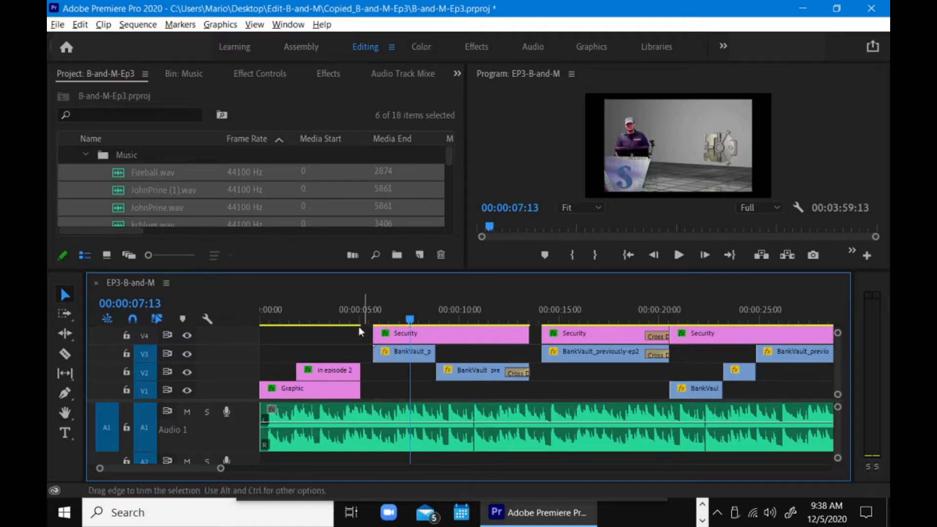
- Play the change from the titles to the first clips twice, and restore the opening cross dissolves on V3 and V4
click(323, 317)
key(space)
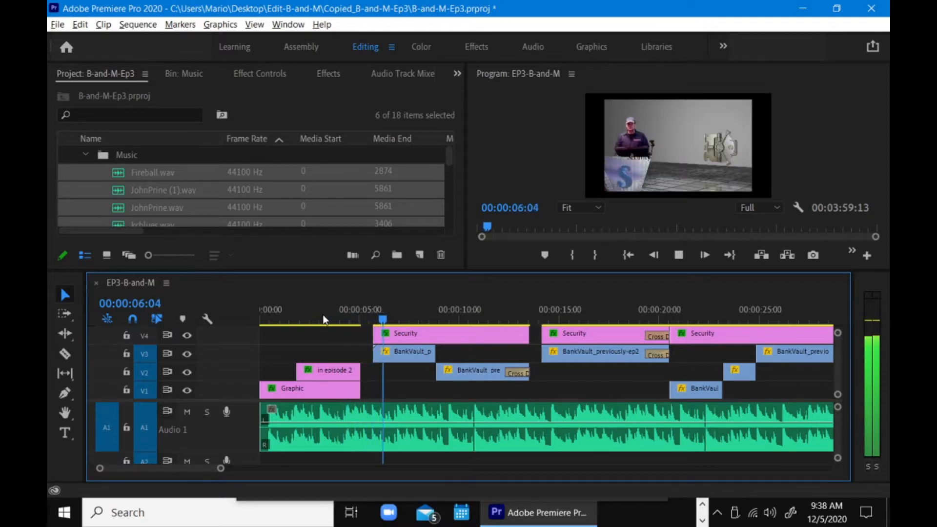
key(space)
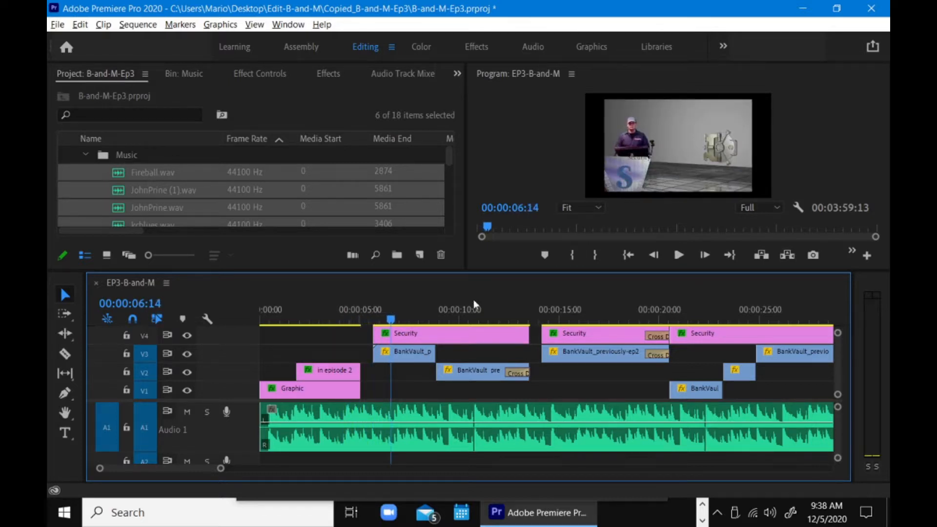
click(335, 315)
key(space)
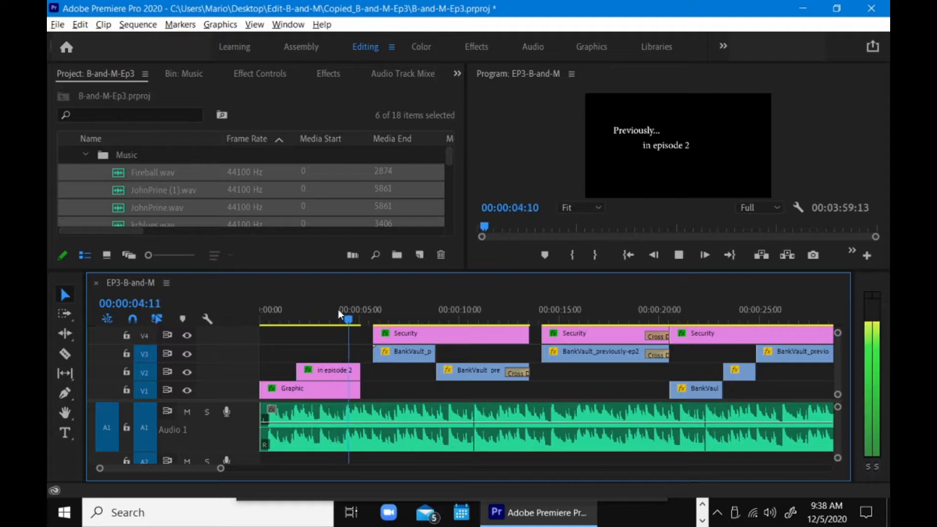
key(space)
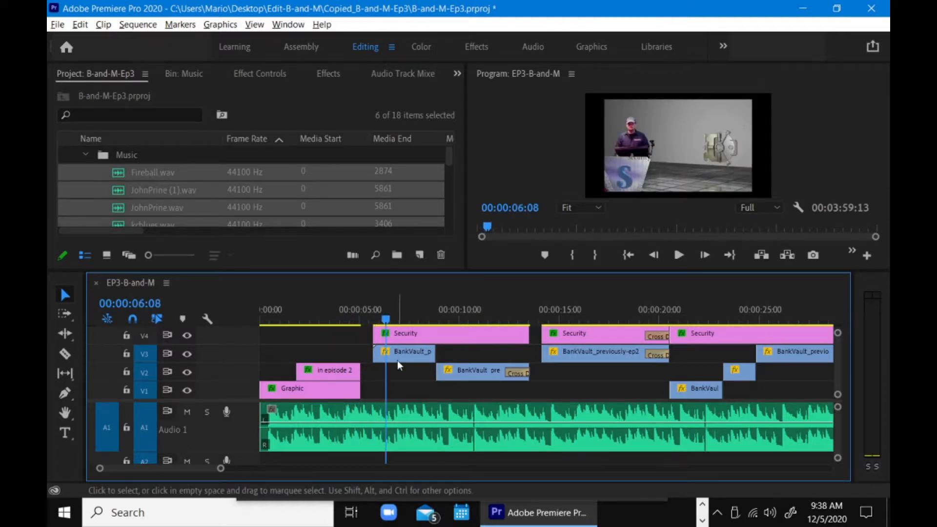
key(ctrl+d)
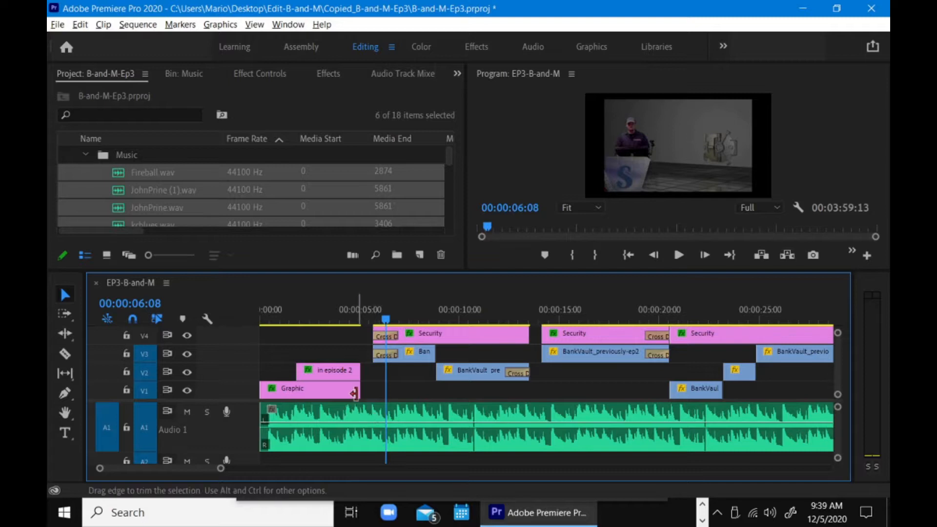
- Trim the Graphic and "in episode 2" titles to end at 00:00:04:07 and move the first Security and BankVault clip group to start there
drag(354, 310, 347, 310)
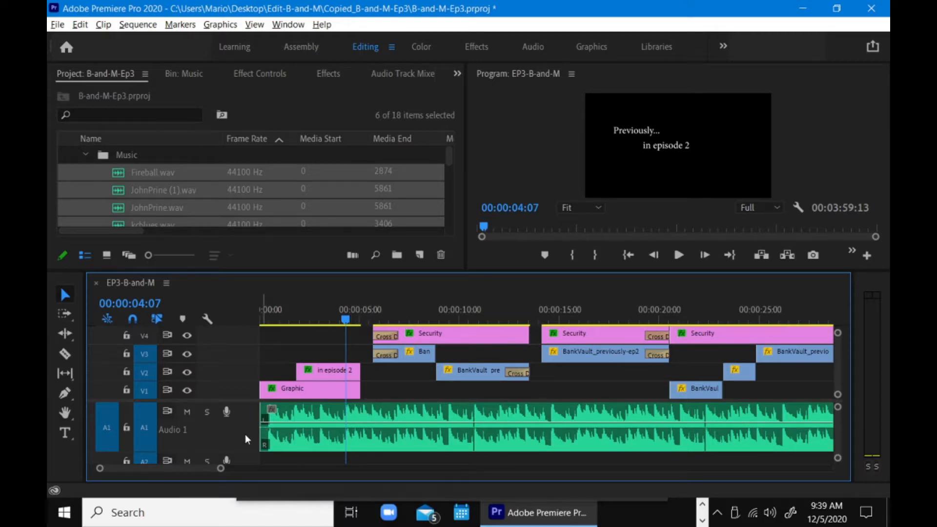
drag(359, 371, 345, 388)
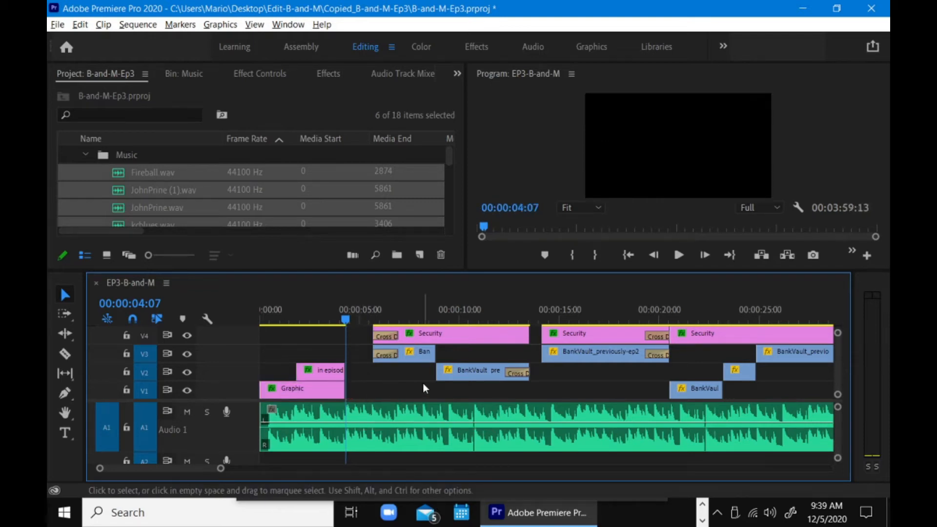
drag(449, 390, 423, 345)
click(494, 348)
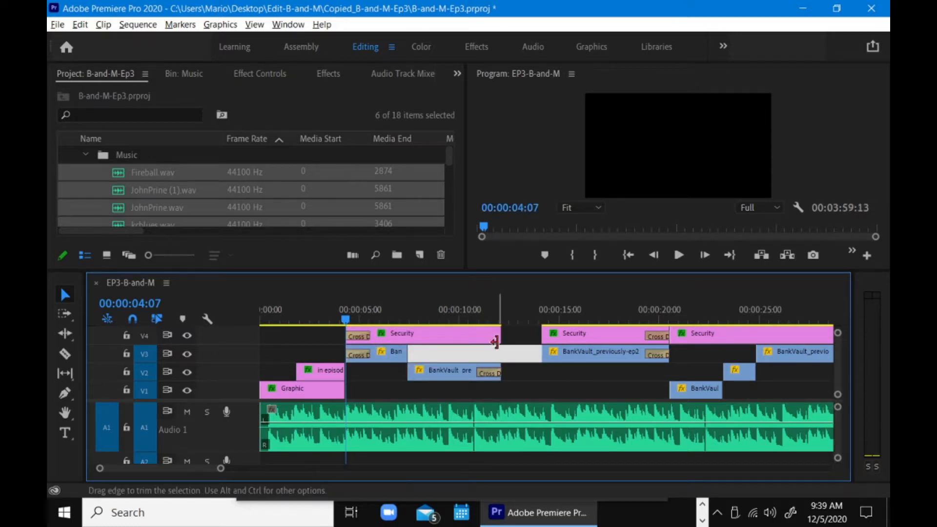
- Extend the first Security title and the V2 BankVault clip to the second Security title's start, and lengthen the opening cross dissolves on V3 and V4
drag(499, 341, 539, 339)
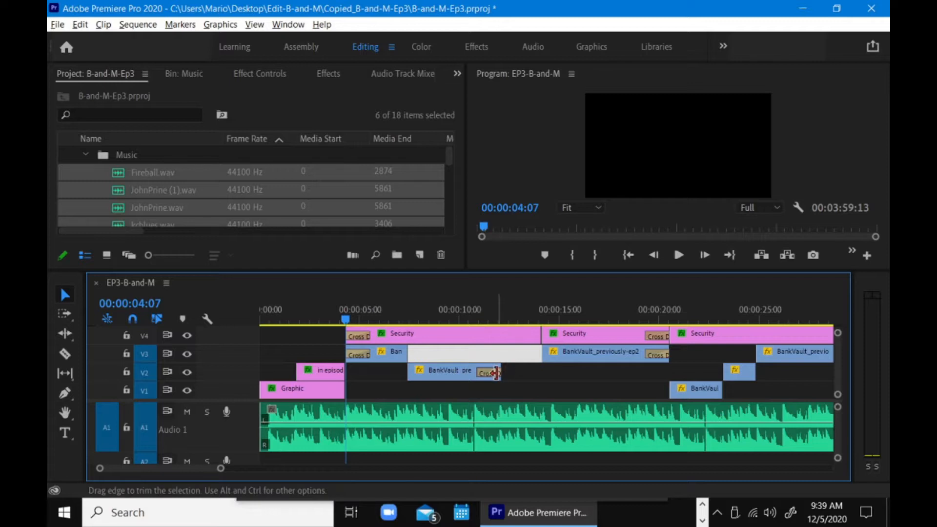
drag(496, 373, 541, 373)
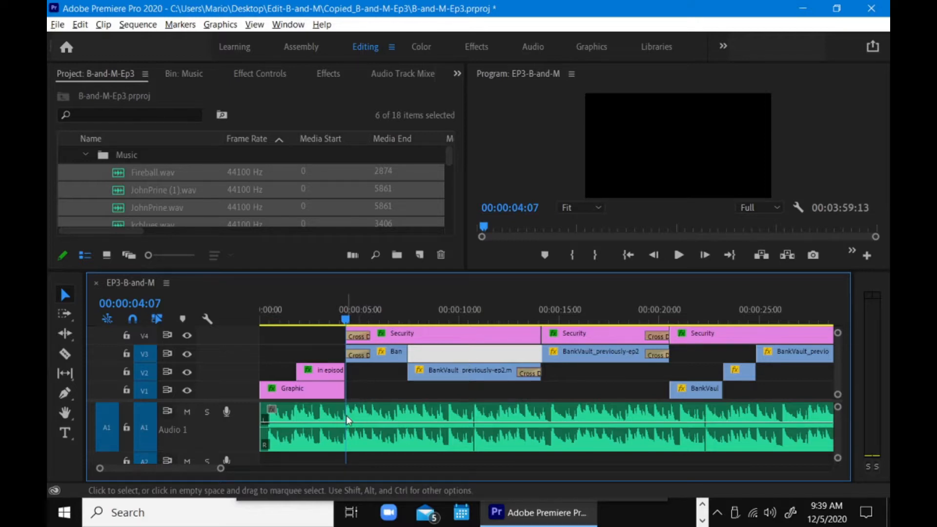
drag(370, 354, 373, 337)
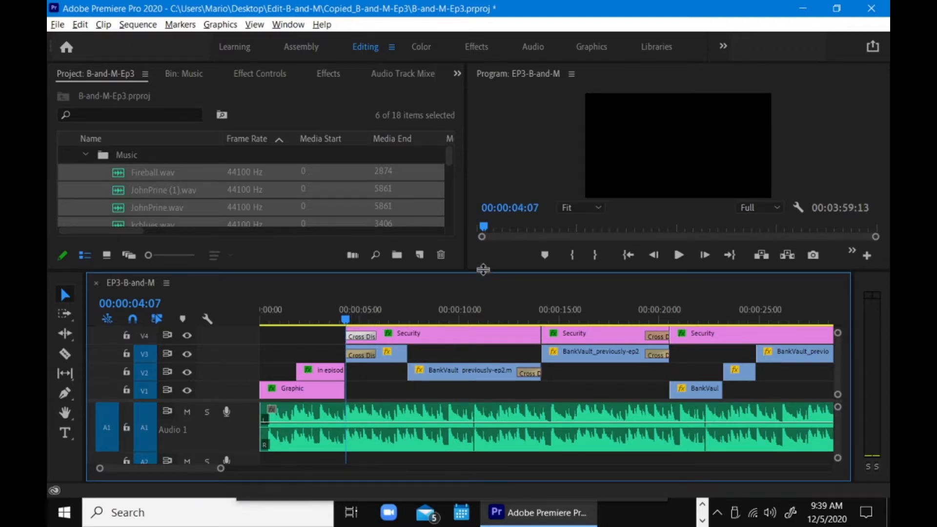
- Play the sequence from the start to about 00:00:08:14 in a larger program preview to check the retimed opening
drag(484, 270, 483, 296)
drag(346, 345, 256, 322)
key(space)
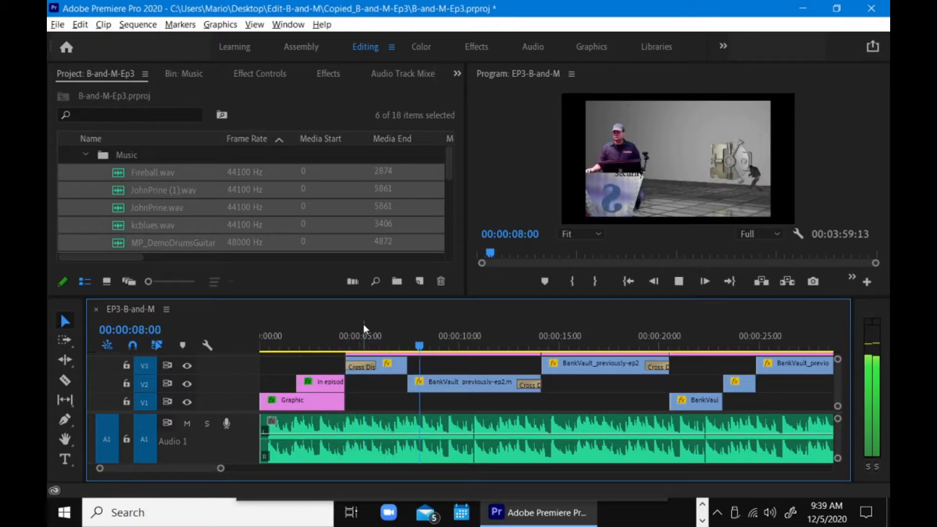
key(space)
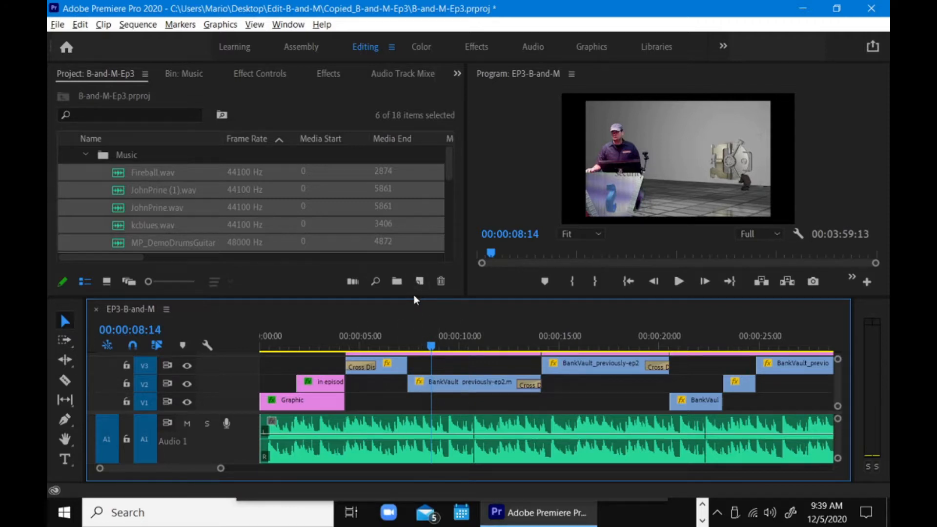
- Enlarge the timeline area and expand the A1 audio track's height to show its waveform and keyframe controls
drag(414, 296, 415, 244)
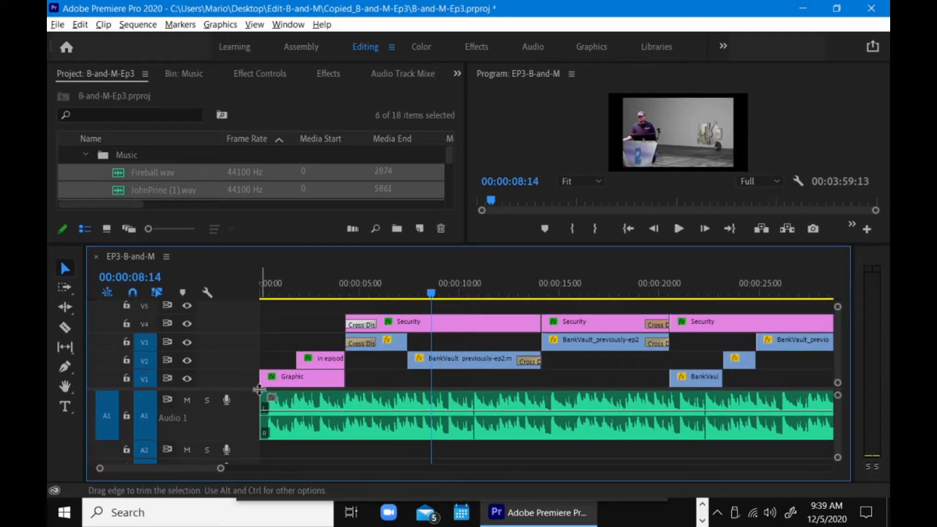
scroll(251, 389, down, 2)
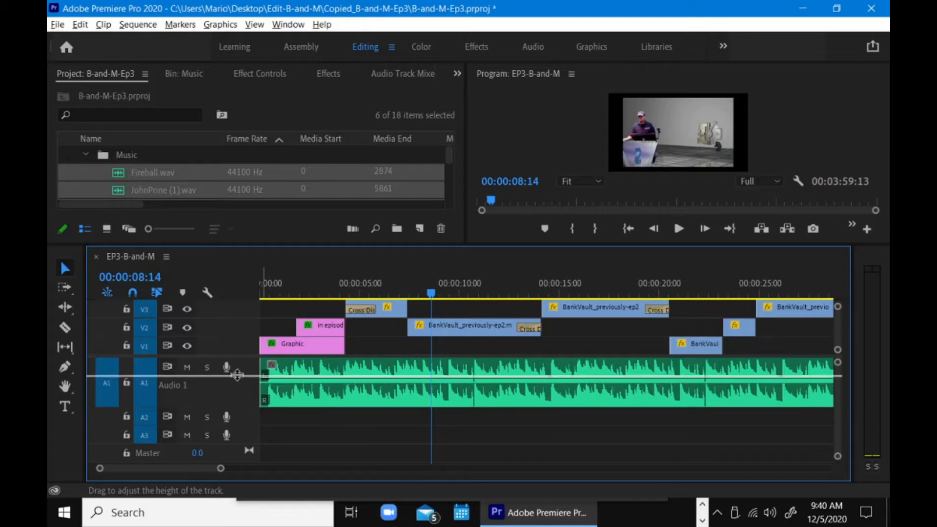
drag(237, 376, 237, 377)
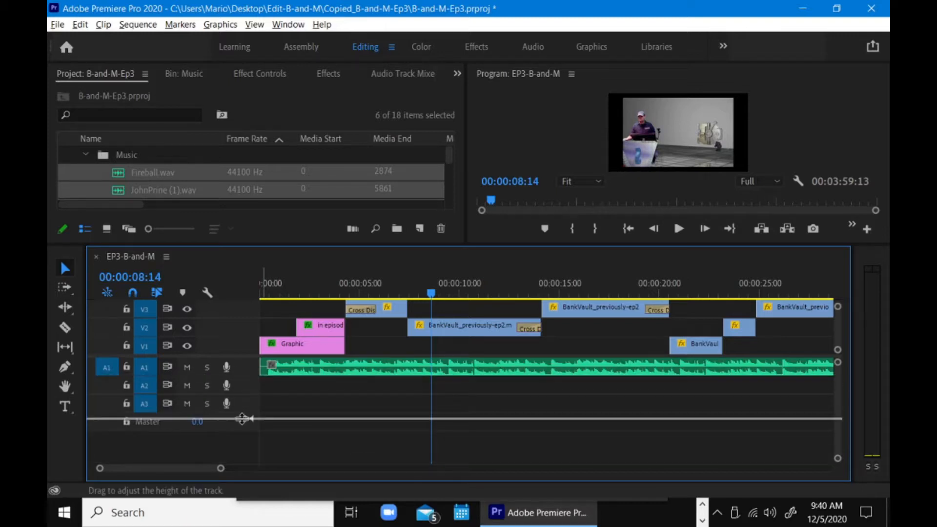
drag(242, 418, 241, 418)
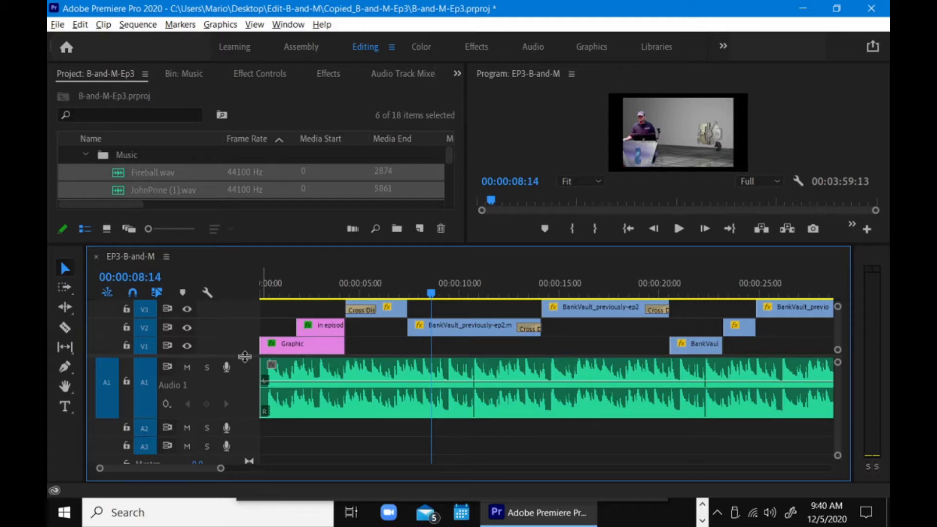
drag(245, 357, 245, 339)
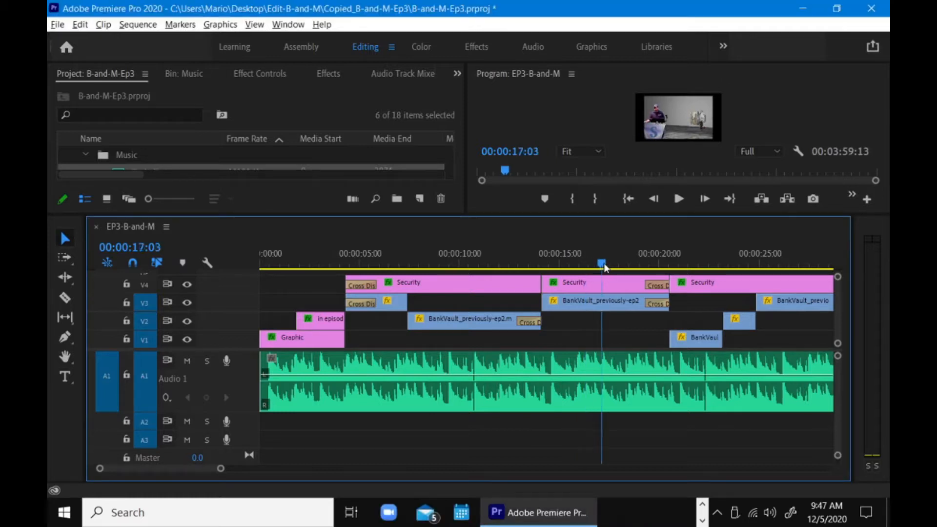
- Try snapping the V1 BankVault clip to several playhead positions up to 00:00:19:02, and return it to the third Security title's start
drag(601, 263, 623, 263)
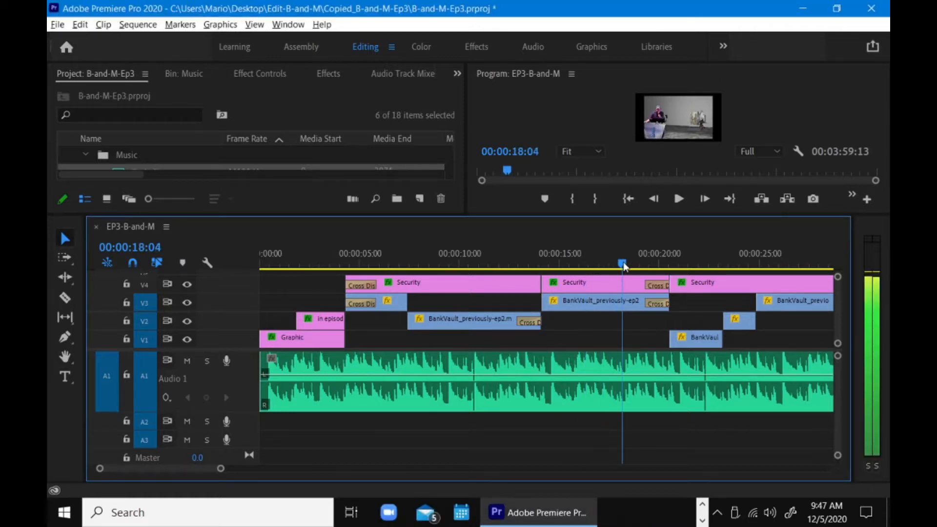
click(578, 264)
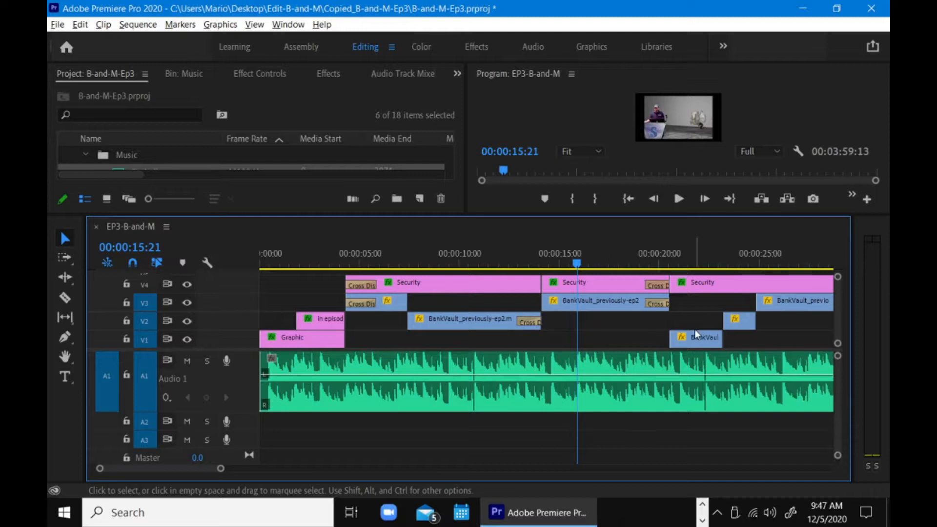
drag(695, 332, 560, 343)
drag(576, 263, 550, 264)
drag(608, 346, 582, 344)
drag(551, 264, 640, 273)
drag(587, 345, 661, 415)
drag(673, 348, 644, 435)
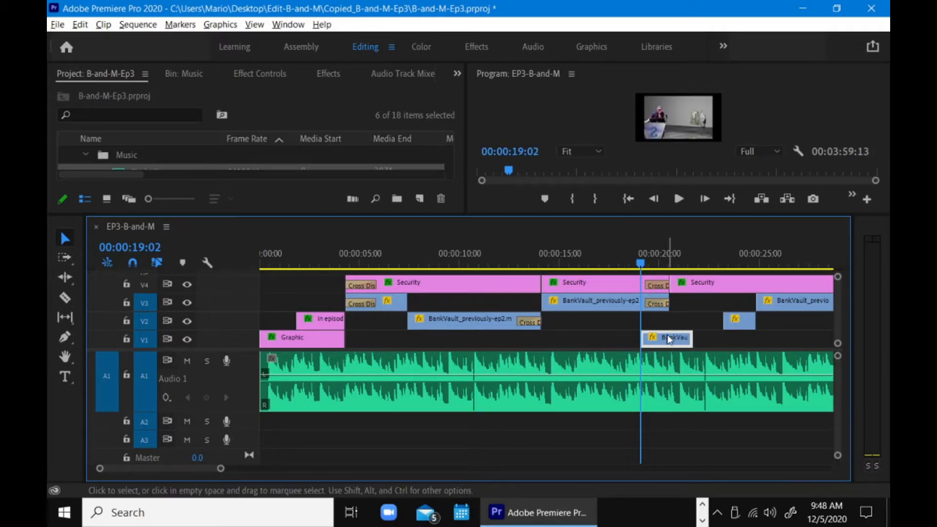
drag(669, 349, 698, 347)
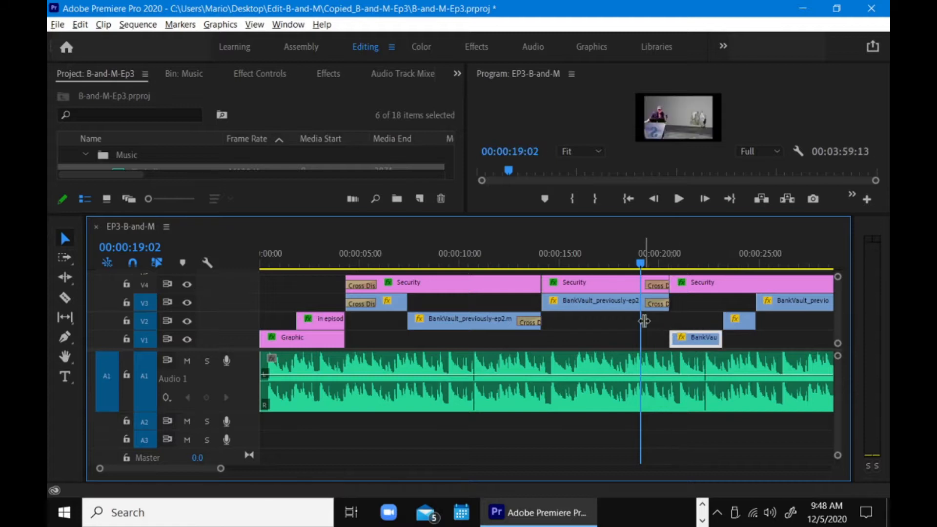
- Try moving the V1 BankVault clip to the playhead at 00:00:19:02 with timeline snapping on, and undo the move
click(131, 263)
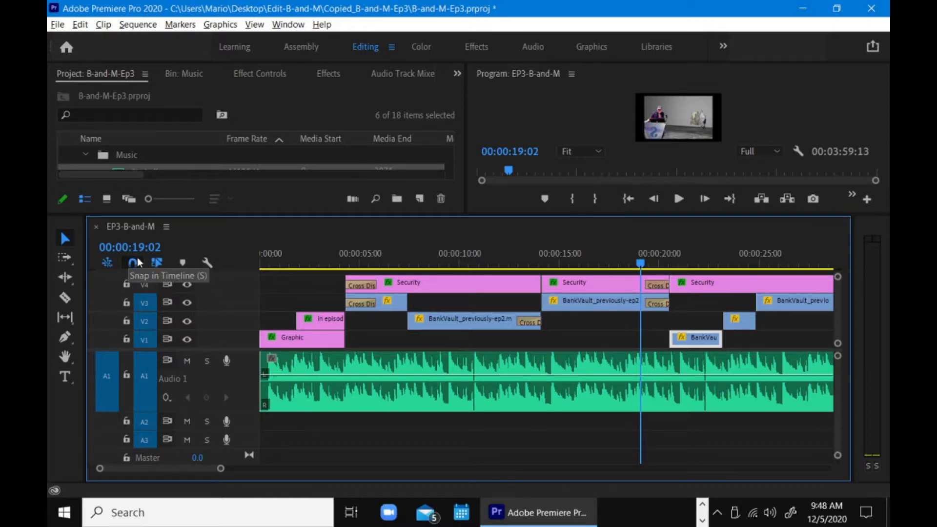
drag(704, 341, 675, 342)
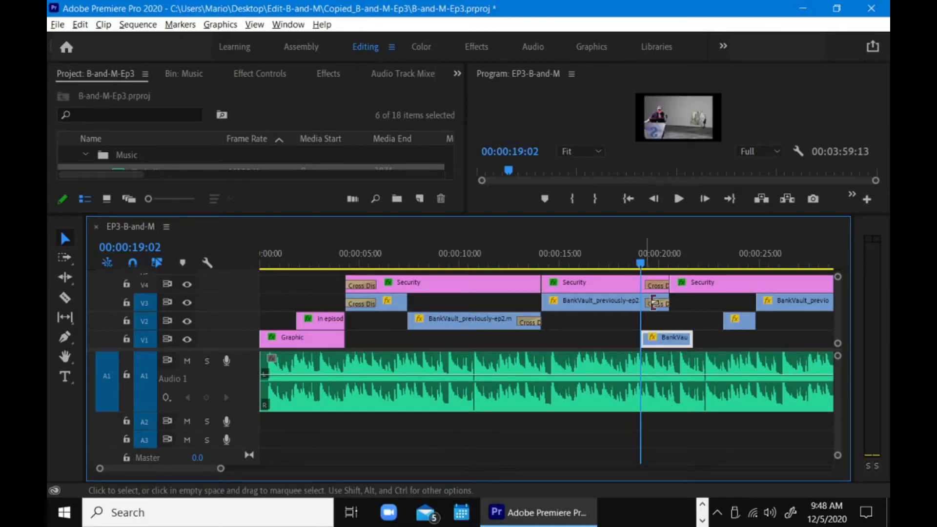
key(ctrl+z)
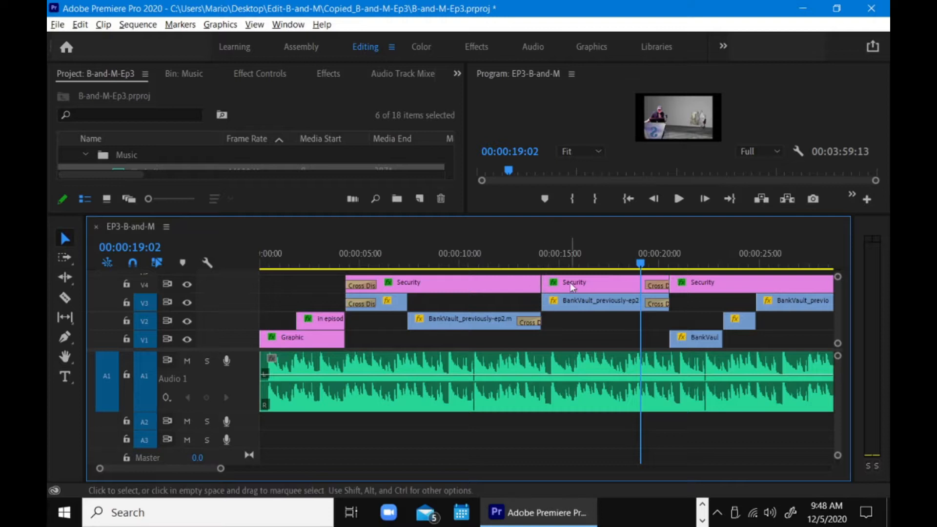
- Play from 00:00:09:08 to 00:00:15:00 in a larger program preview to check the change to the second clip group against the music
click(566, 256)
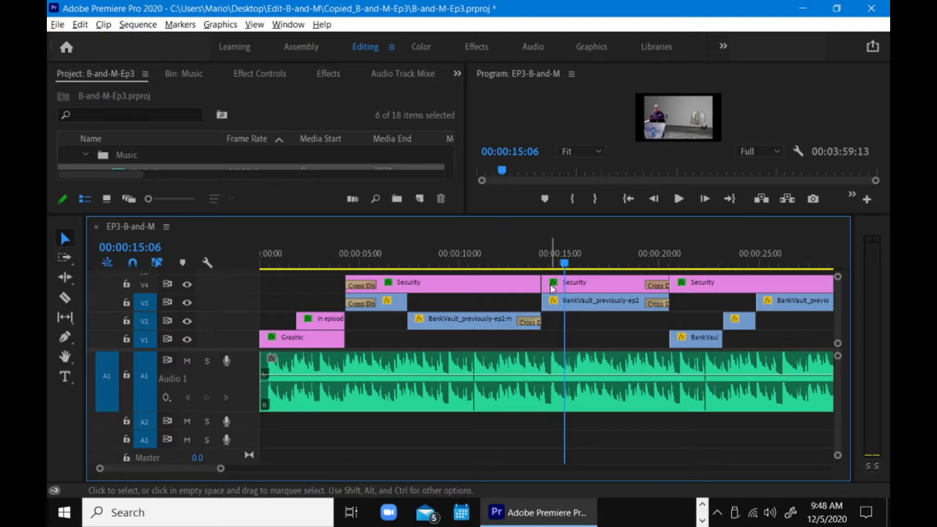
drag(564, 266, 524, 274)
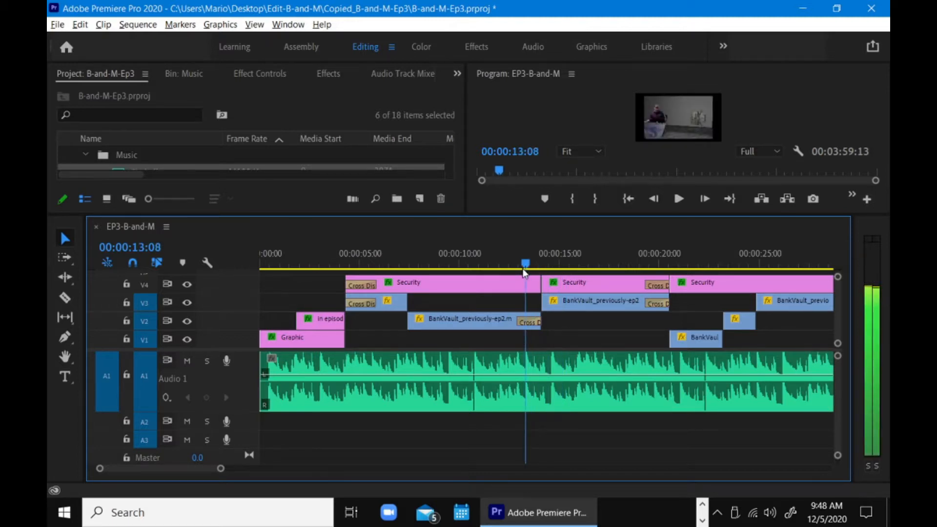
drag(525, 273, 446, 271)
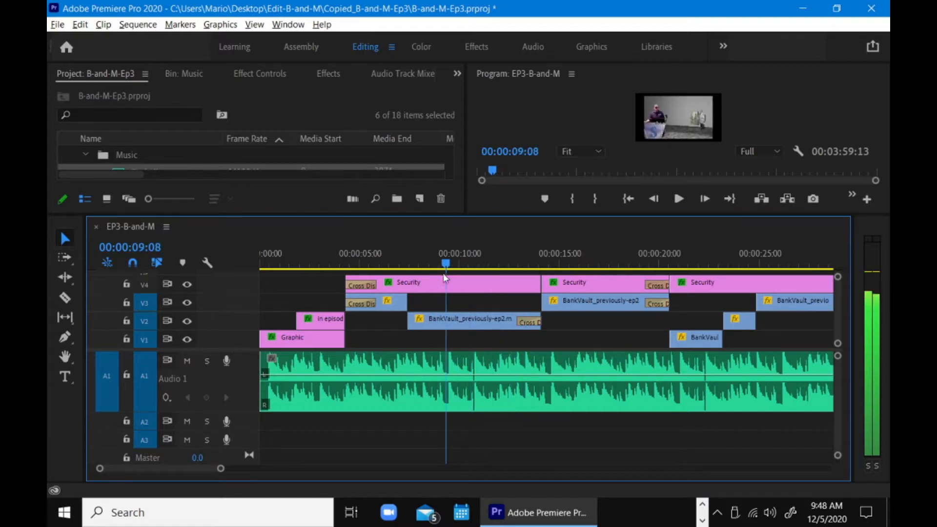
drag(486, 217, 486, 308)
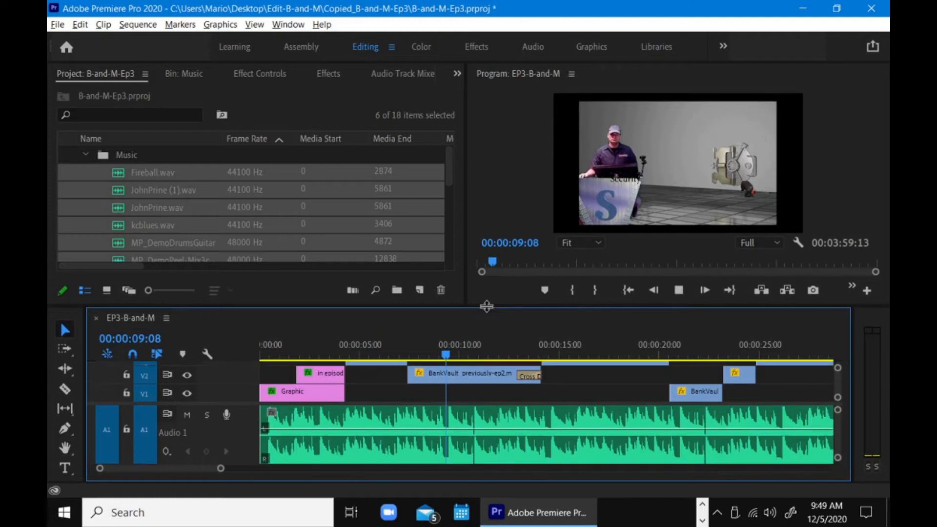
key(space)
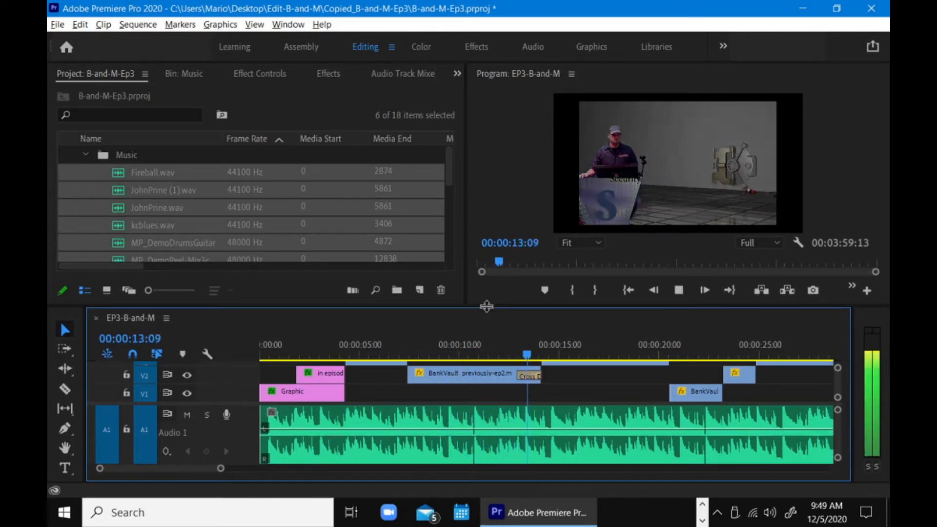
key(space)
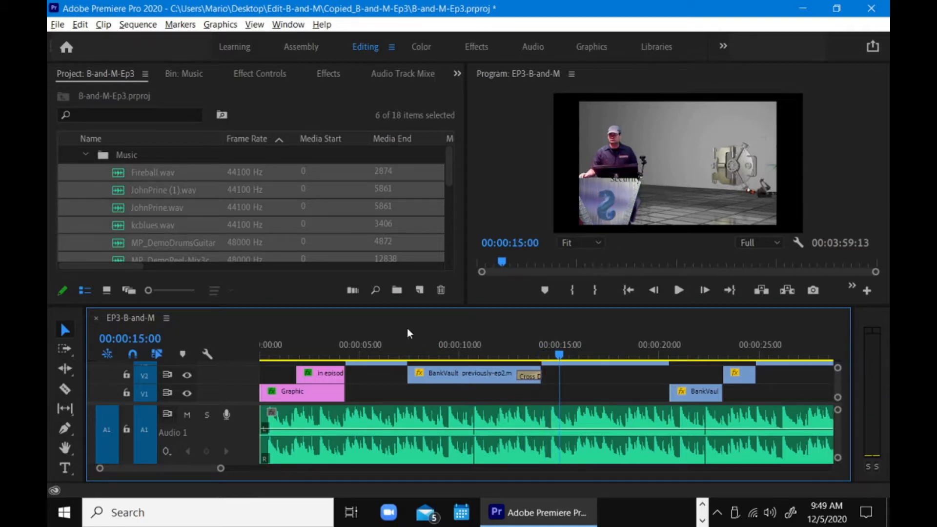
- Replay the lead-in to the second Security title, ending with a pass from about 00:00:05 to 00:00:14:18, and park the playhead at 00:00:13:13
click(427, 345)
key(space)
key(space)
click(366, 346)
key(space)
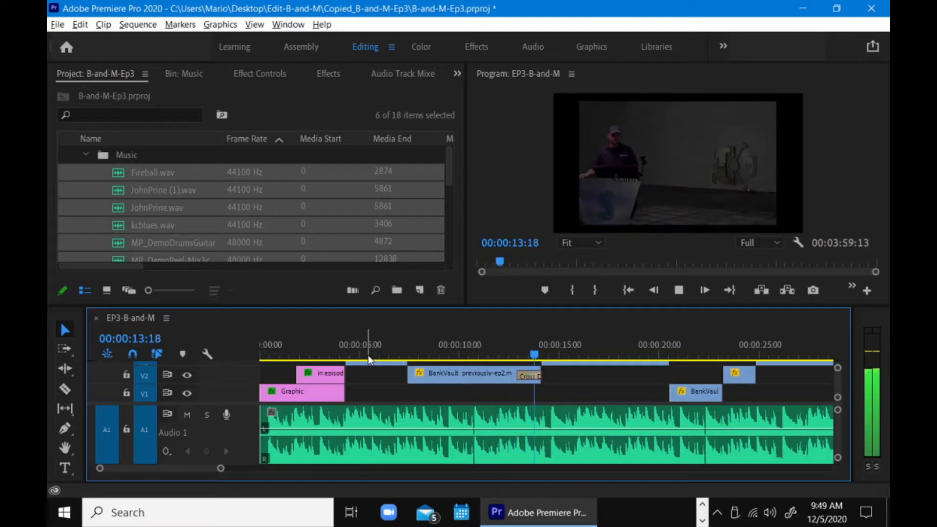
key(space)
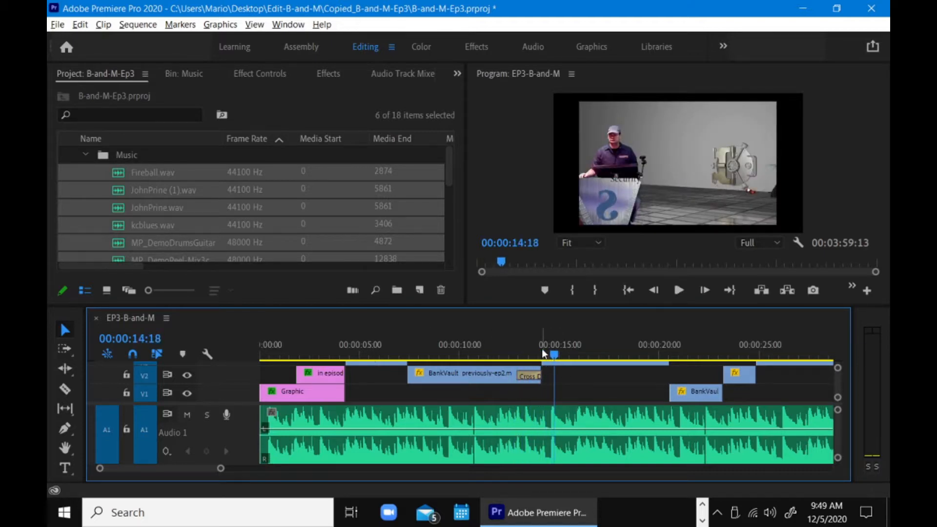
drag(543, 351, 533, 351)
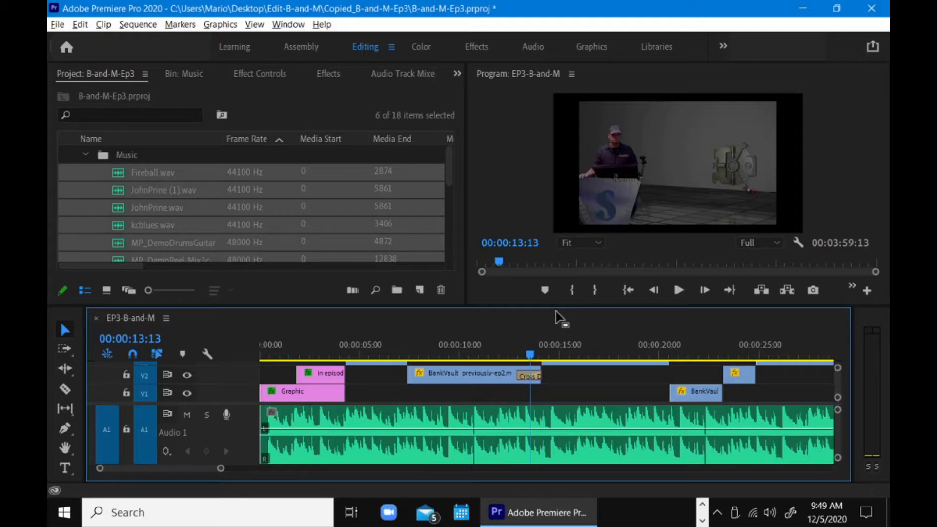
- Trim the V2 BankVault clip and the first Security title on V4 to end at 00:00:13:08
drag(557, 306, 556, 239)
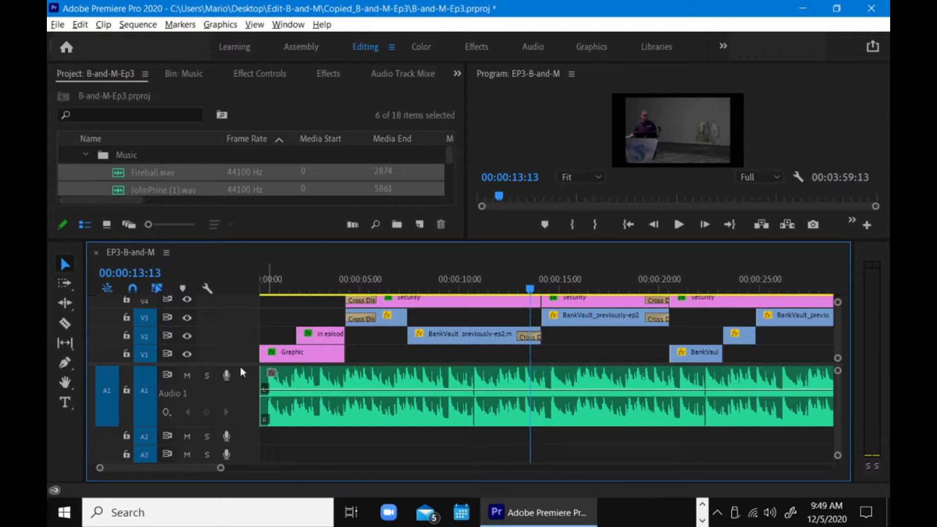
scroll(344, 408, up, 1)
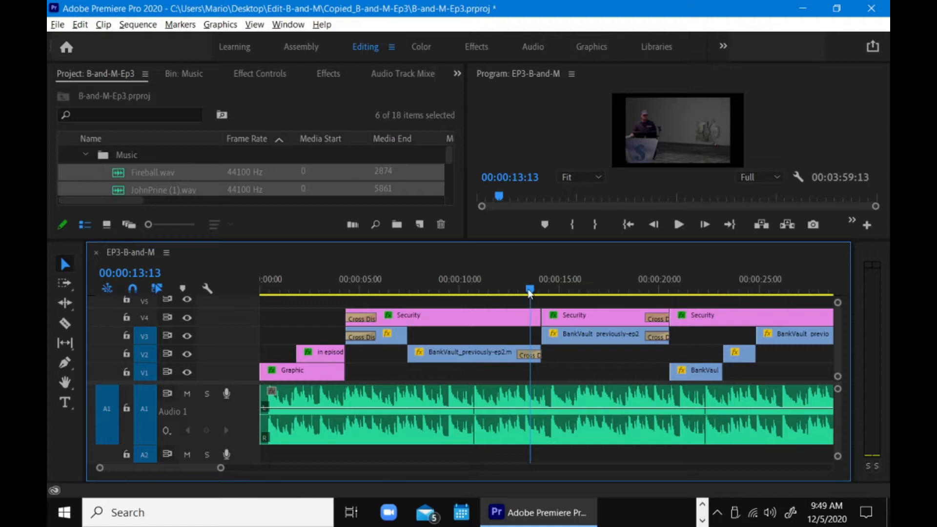
drag(531, 289, 554, 289)
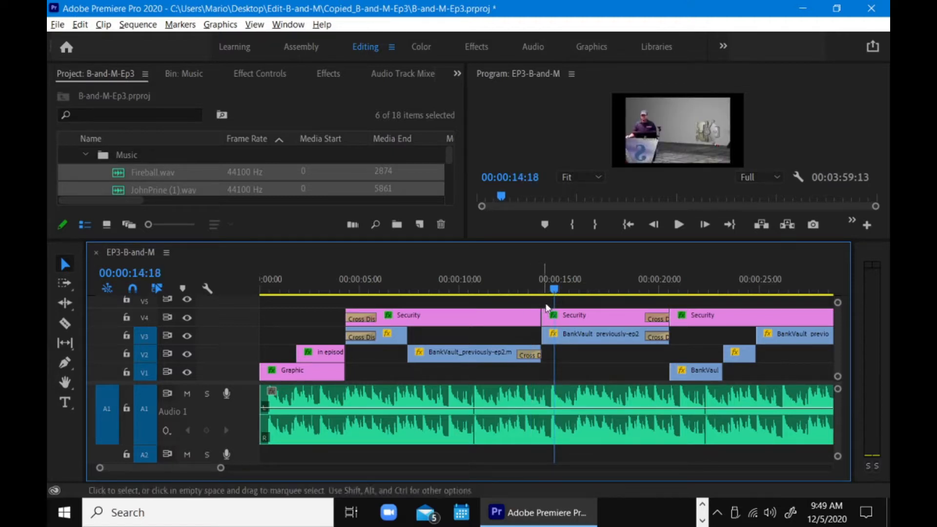
drag(537, 290, 529, 303)
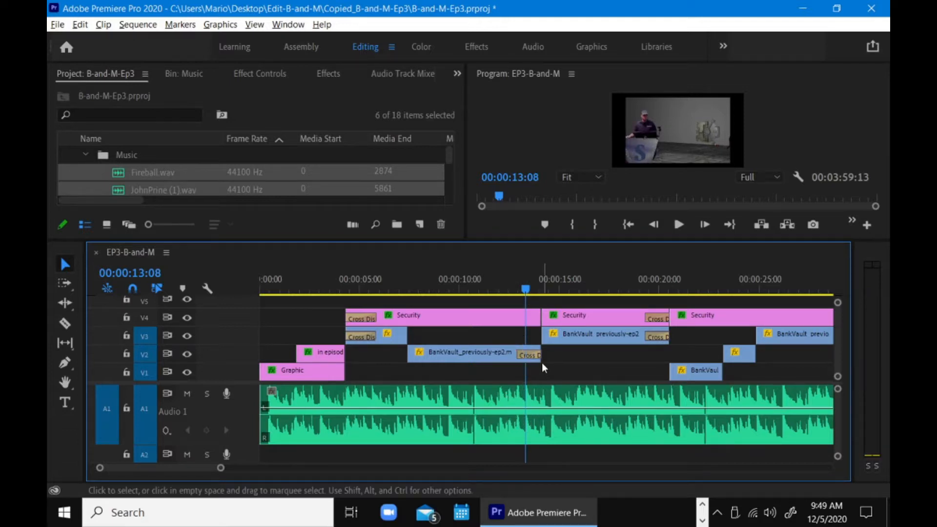
drag(539, 358, 525, 359)
drag(527, 319, 526, 318)
- Move the second Security title and its V3 BankVault clip to start at 00:00:13:08, and lengthen the closing cross dissolve on V2
drag(614, 367, 596, 327)
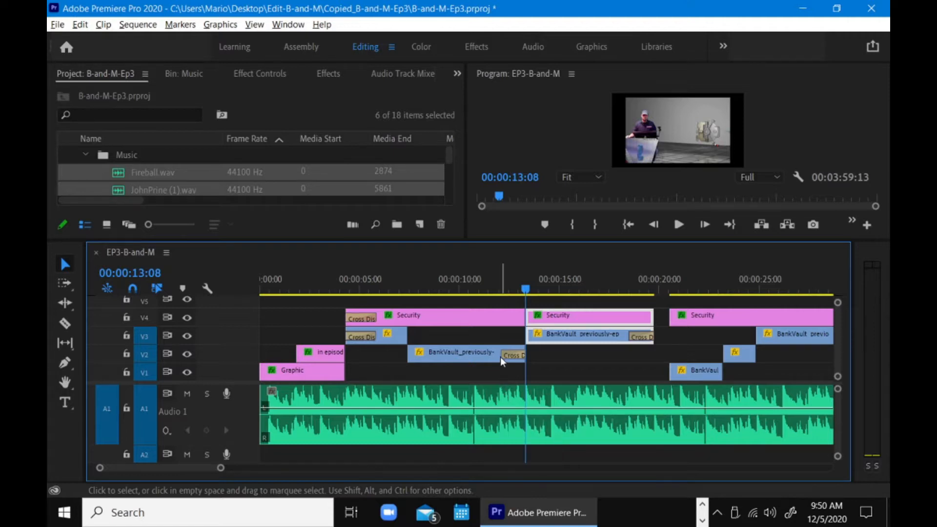
drag(502, 360, 498, 358)
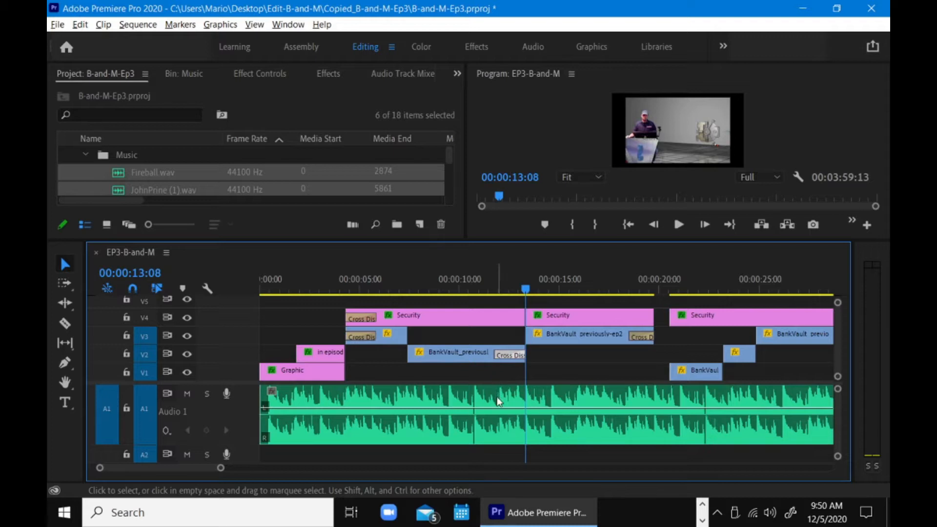
- Play from 00:00:08:01 to about 00:00:15:08 in a larger program preview to check the retimed fade and second clip group
drag(492, 242, 493, 270)
click(422, 313)
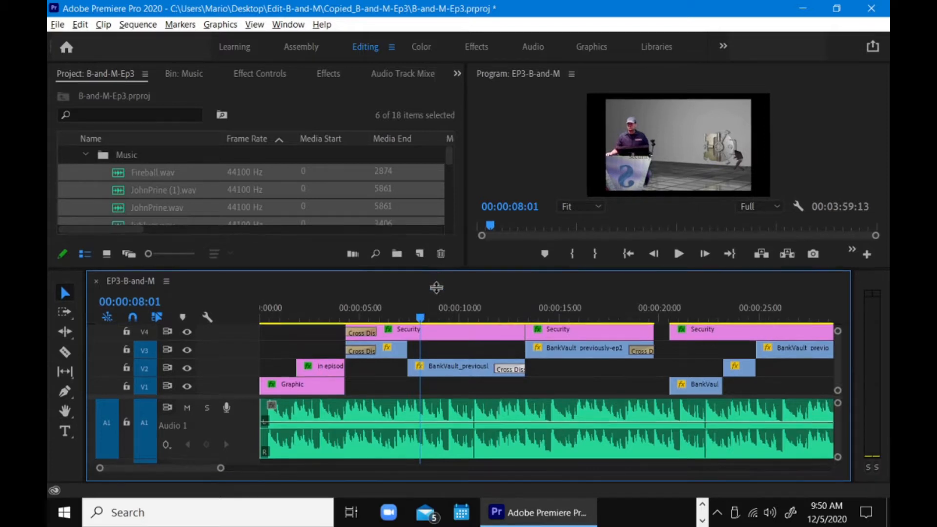
drag(438, 269, 436, 292)
key(space)
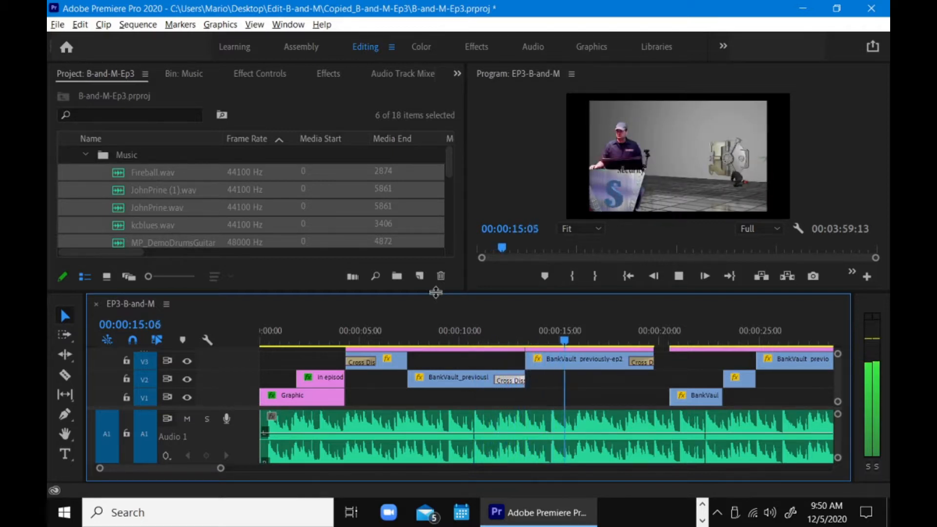
key(space)
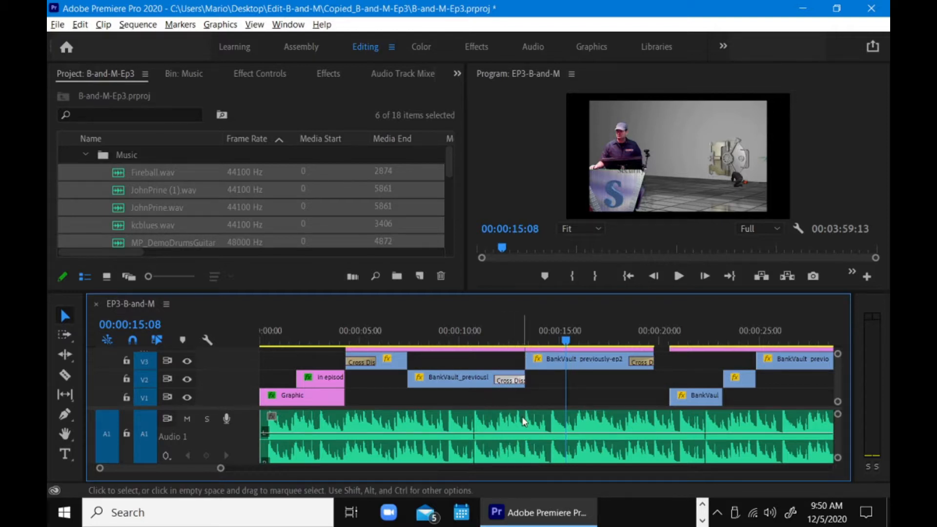
- Replay from about 00:00:10:19 to 00:00:15:16 to check the fade into the second Security title against the music
click(538, 337)
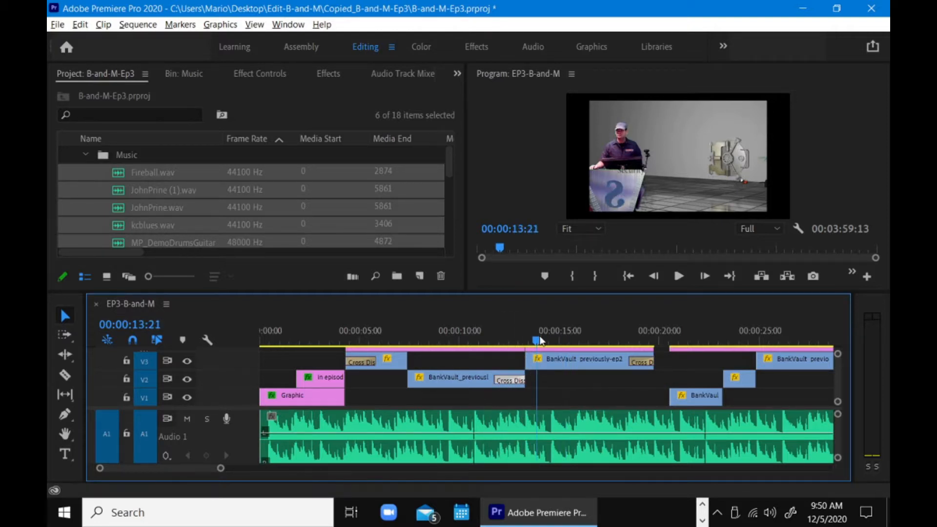
click(476, 337)
key(space)
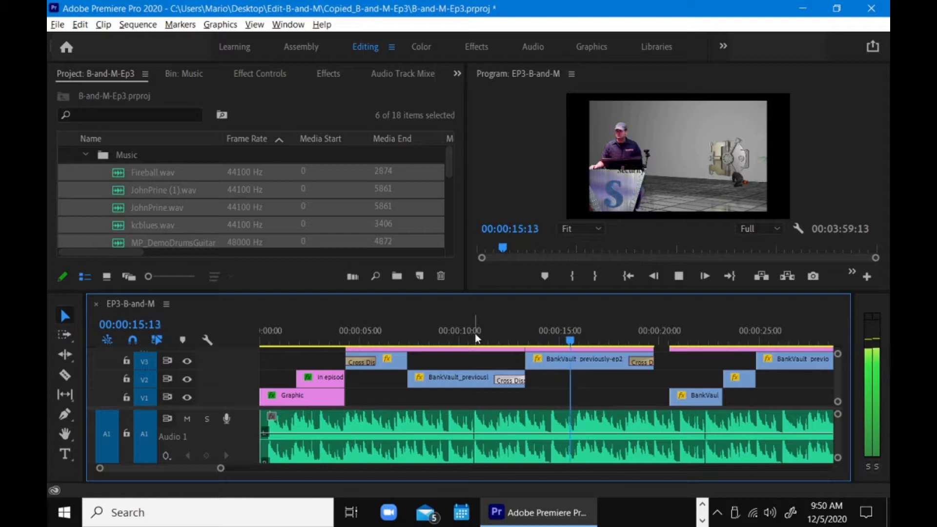
key(space)
- Enlarge the timeline, scrub through the second Security title, and move the V1 BankVault clip earlier beneath it
drag(486, 292, 488, 230)
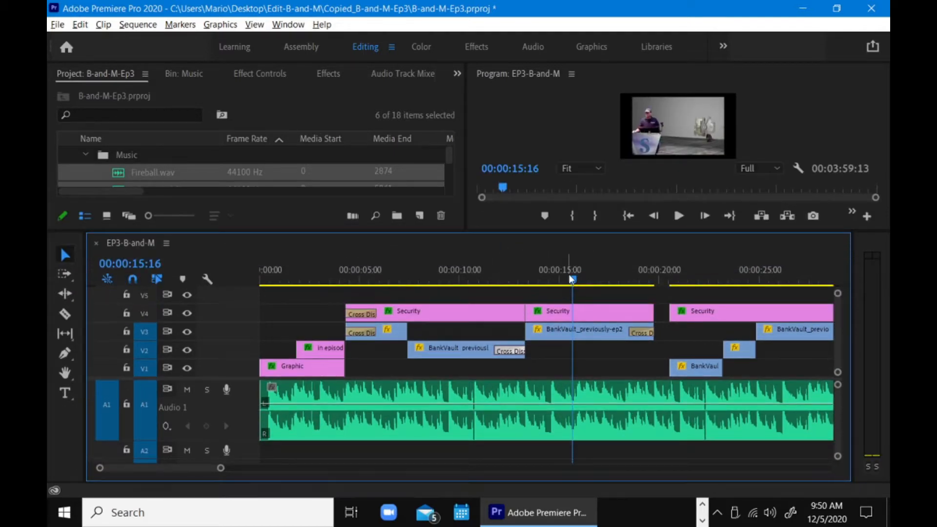
drag(572, 280, 524, 280)
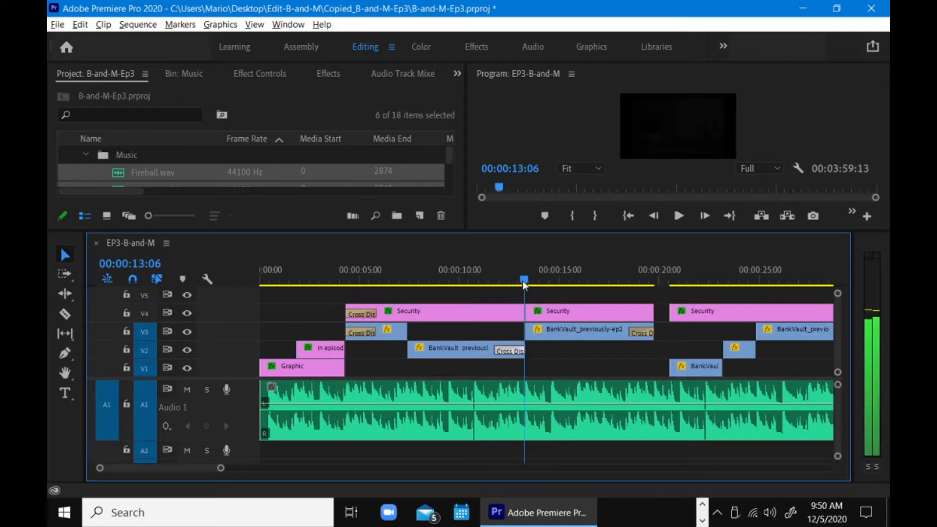
drag(695, 378, 591, 376)
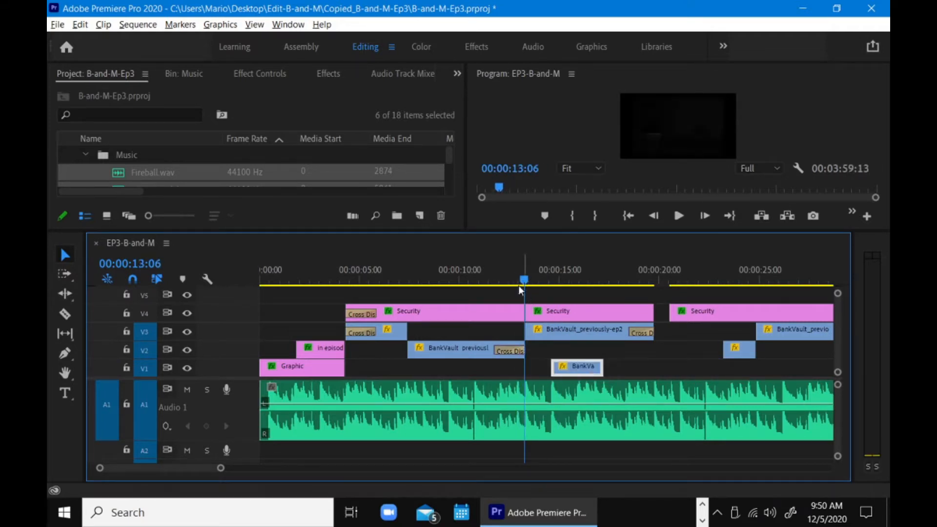
drag(527, 280, 632, 291)
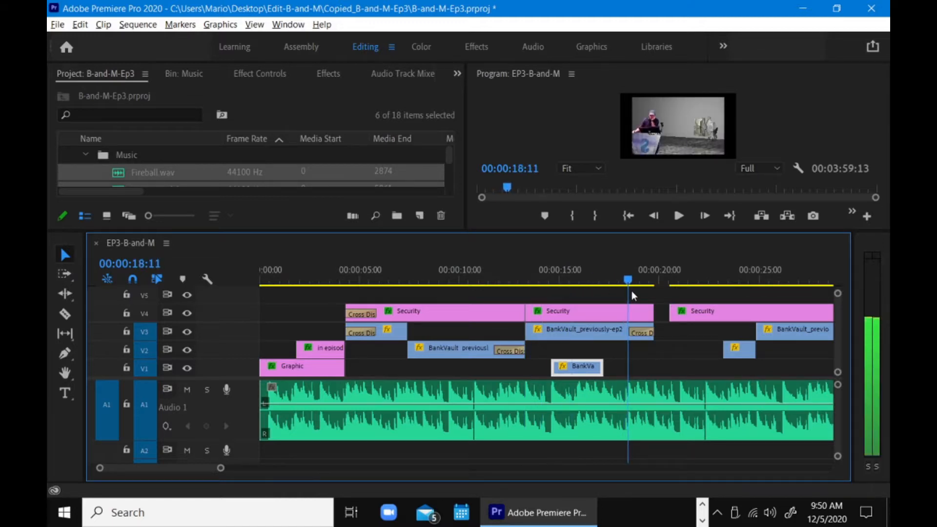
drag(595, 373, 617, 373)
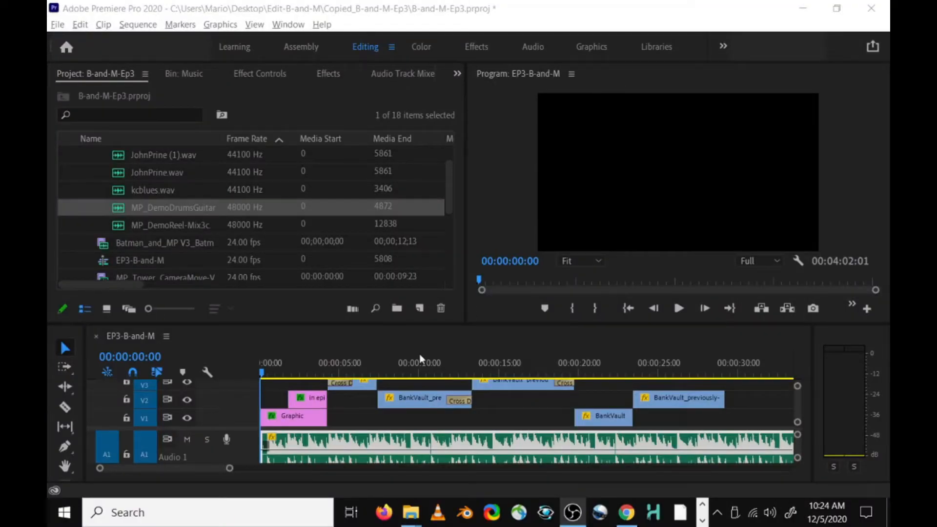
- Scrub through the opening titles, then play from the start to 00:00:05:21 in a larger program preview
click(293, 367)
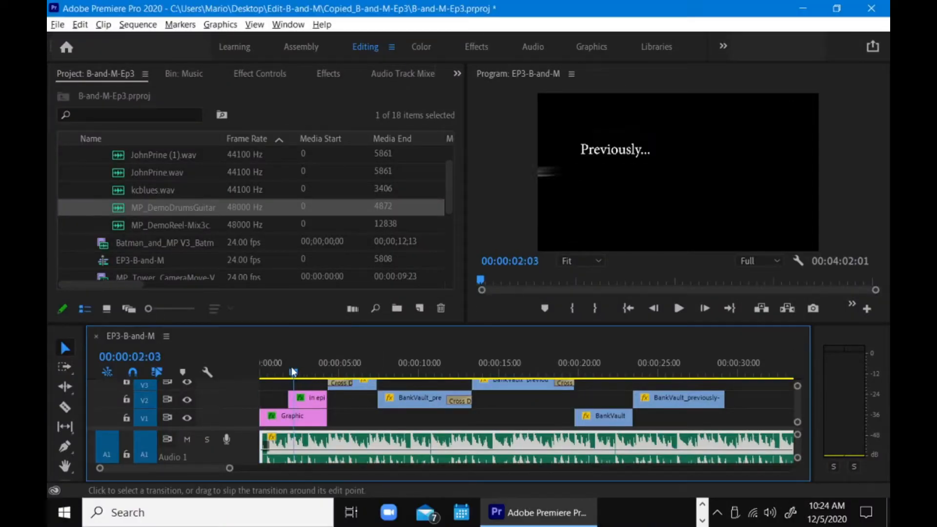
drag(298, 364, 303, 365)
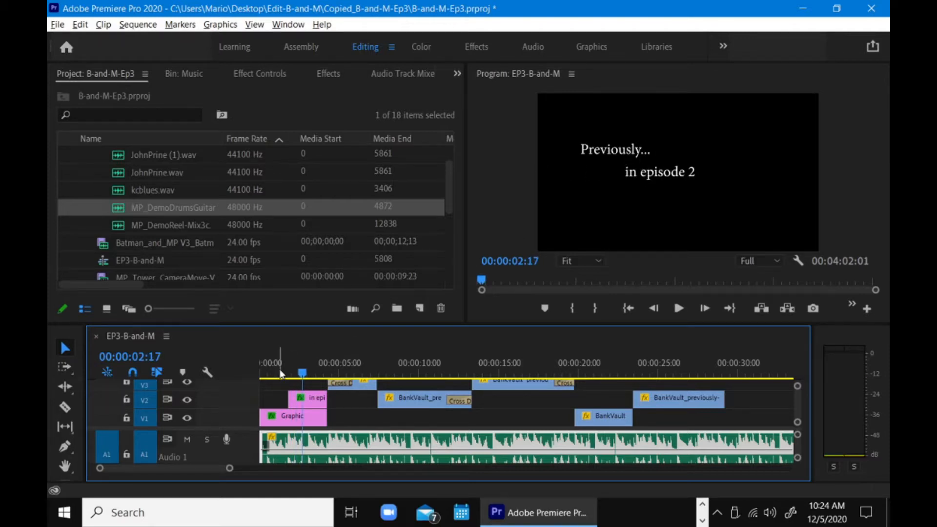
click(262, 373)
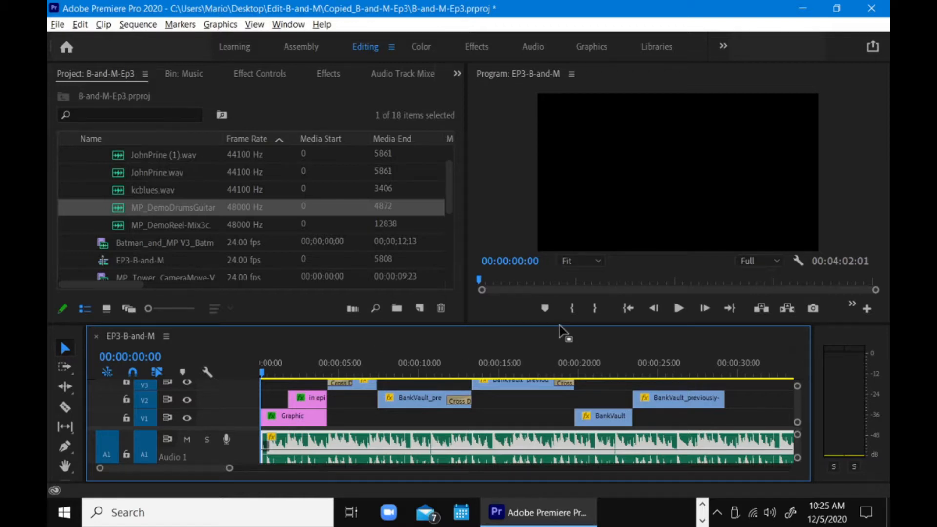
drag(560, 329, 559, 339)
key(space)
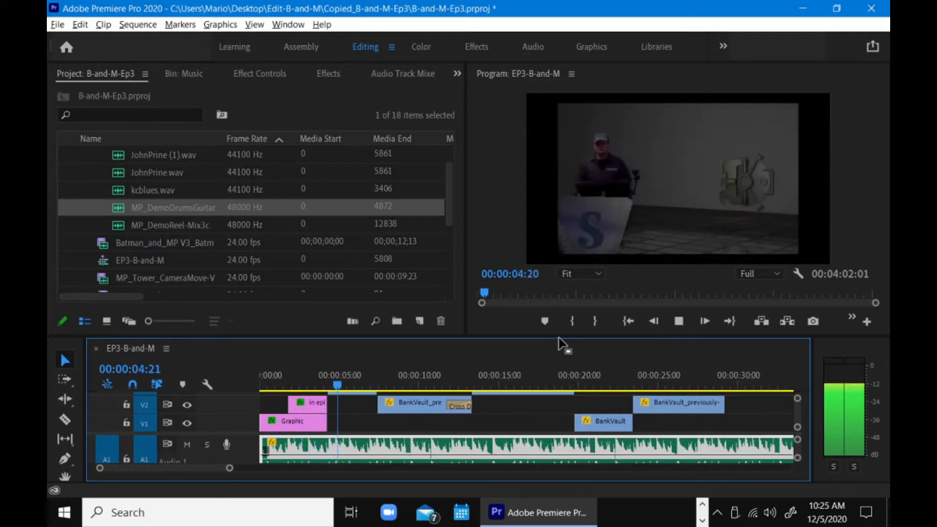
key(space)
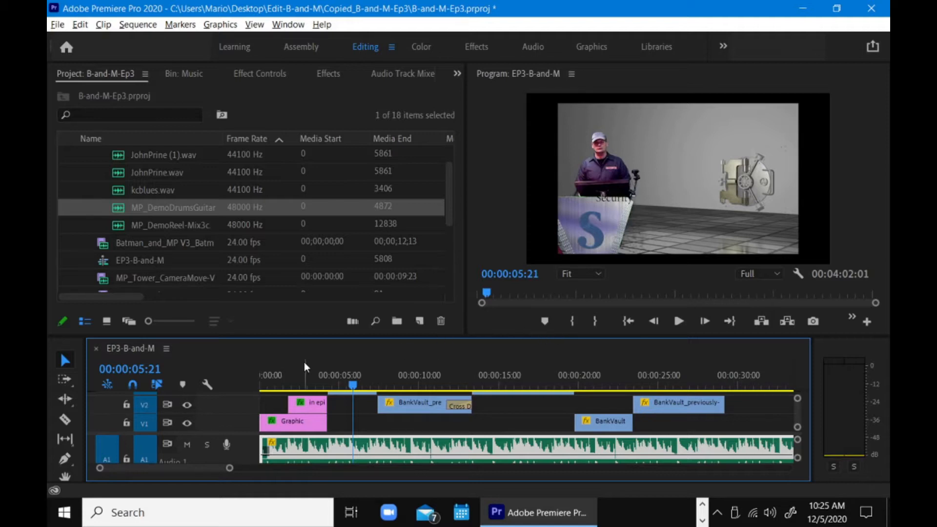
- Replay the Previously and in episode 2 titles from the start to 00:00:03:13 to check their timing against the music
click(278, 379)
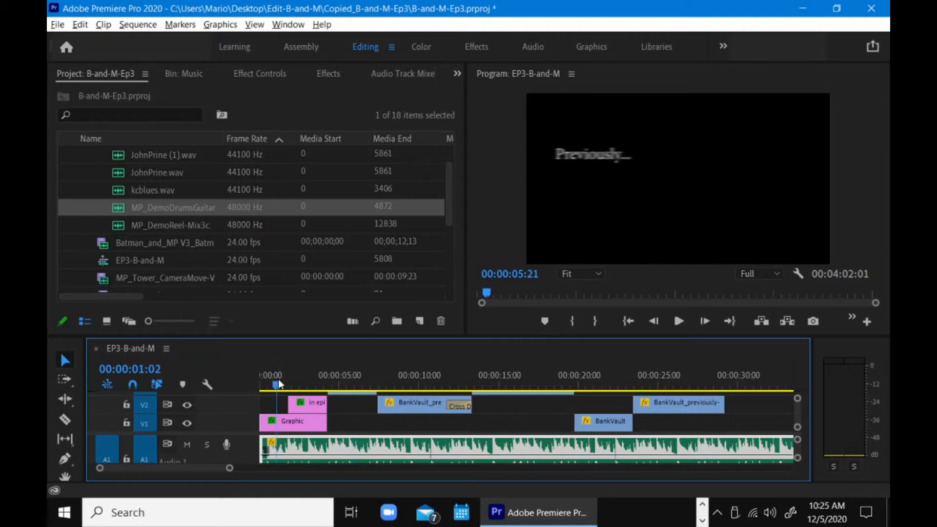
key(space)
key(space)
click(262, 382)
key(space)
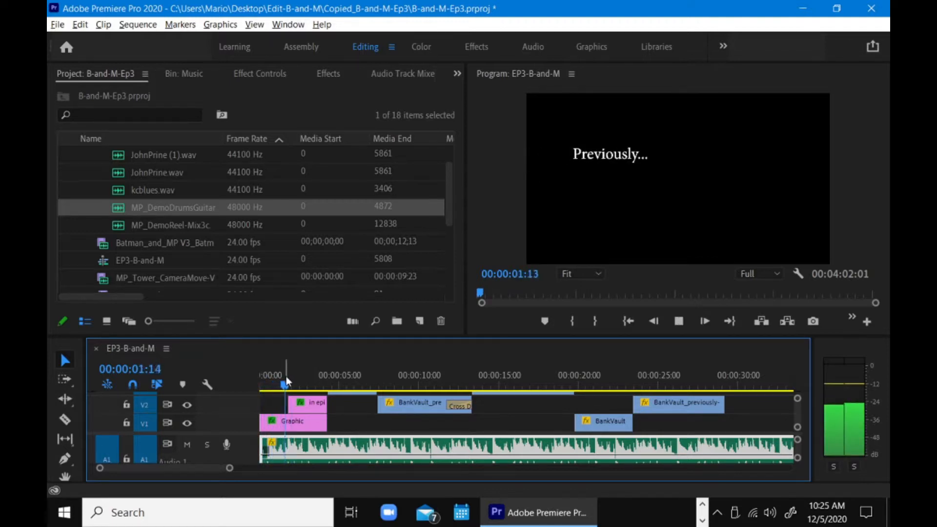
key(space)
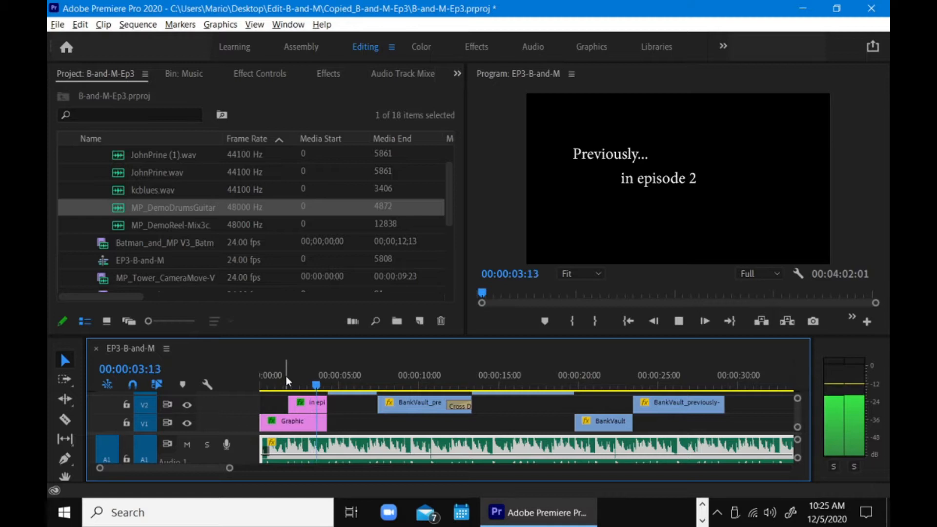
- Show the first nine seconds in an enlarged timeline and replay the opening, finishing with a pass to 00:00:01:15
drag(321, 334, 325, 238)
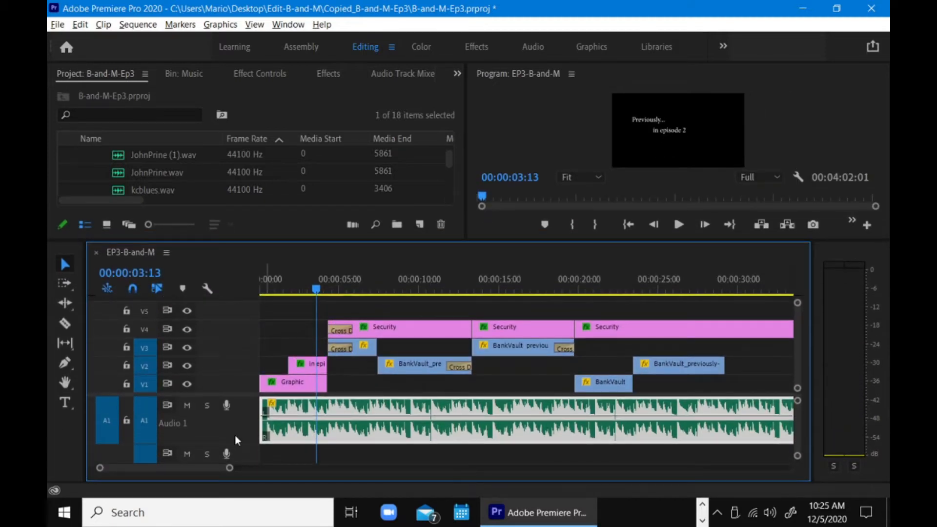
drag(229, 469, 159, 465)
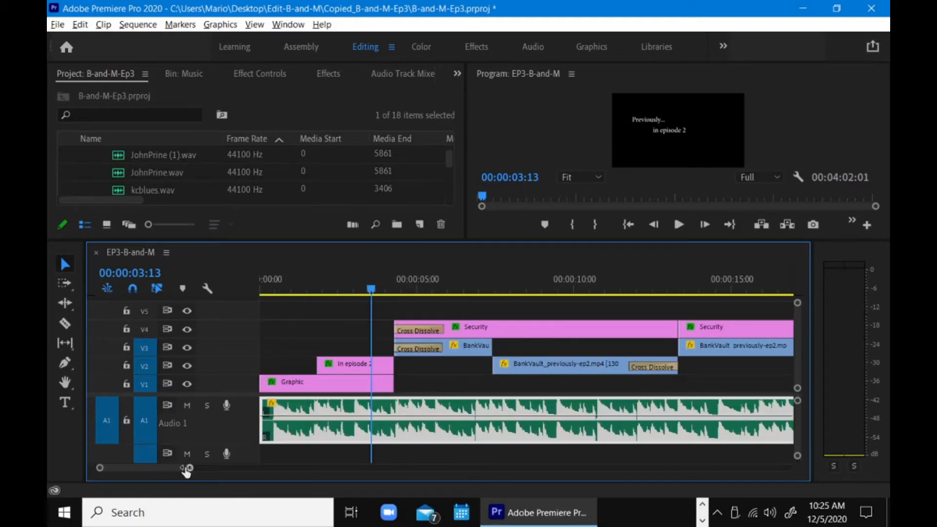
drag(187, 469, 180, 469)
click(269, 288)
key(space)
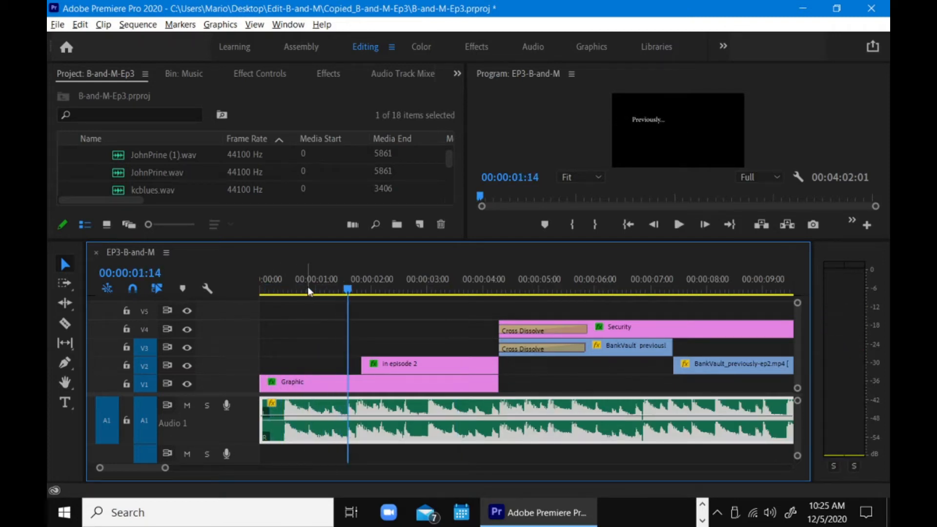
key(space)
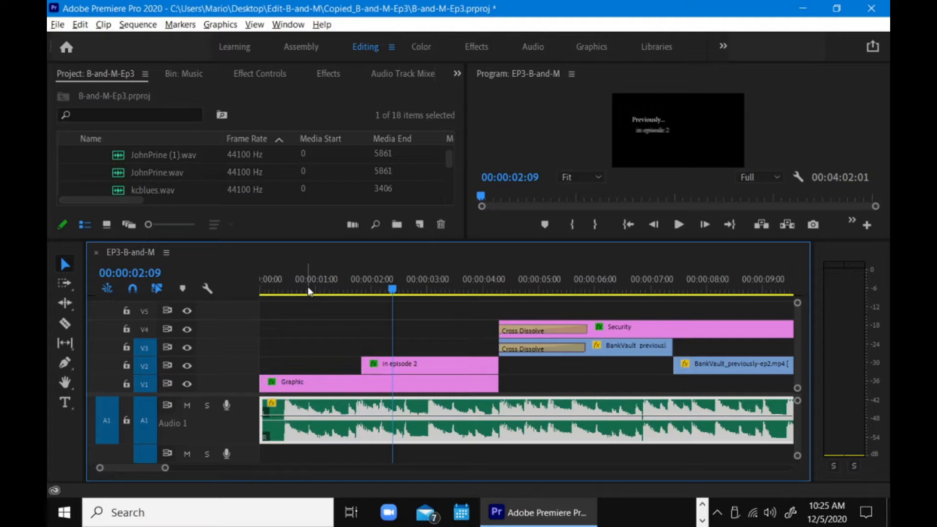
key(space)
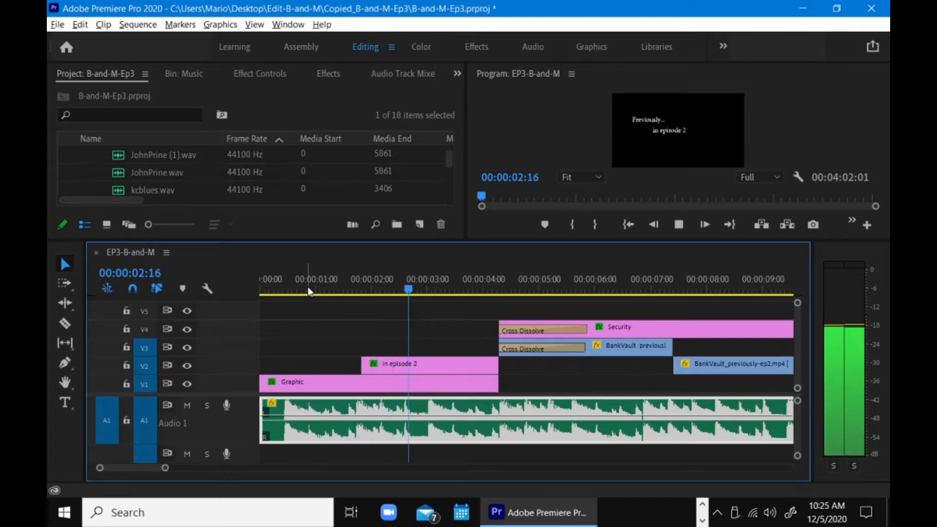
key(space)
click(268, 287)
key(space)
key(space)
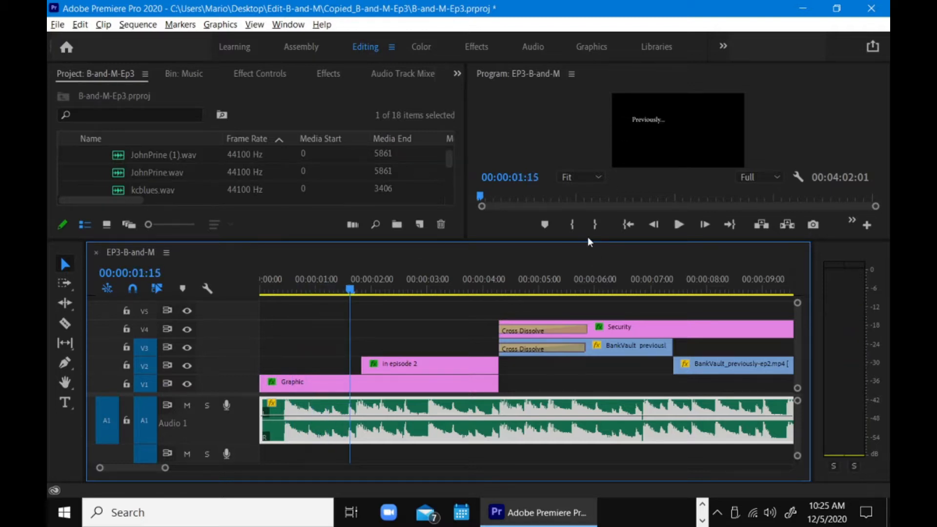
- Select the Graphic title on V1 and park the playhead on the first music peak at 00:00:00:11
drag(590, 242, 589, 295)
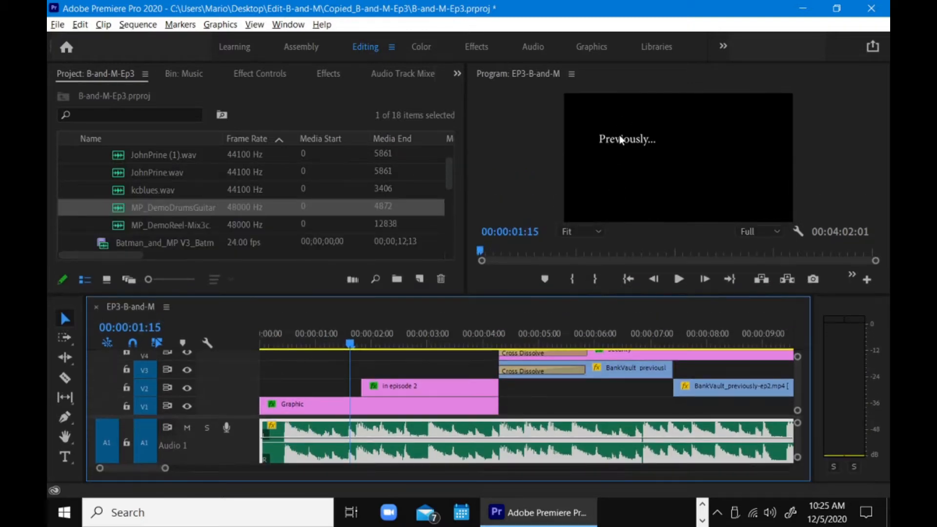
drag(514, 296, 513, 225)
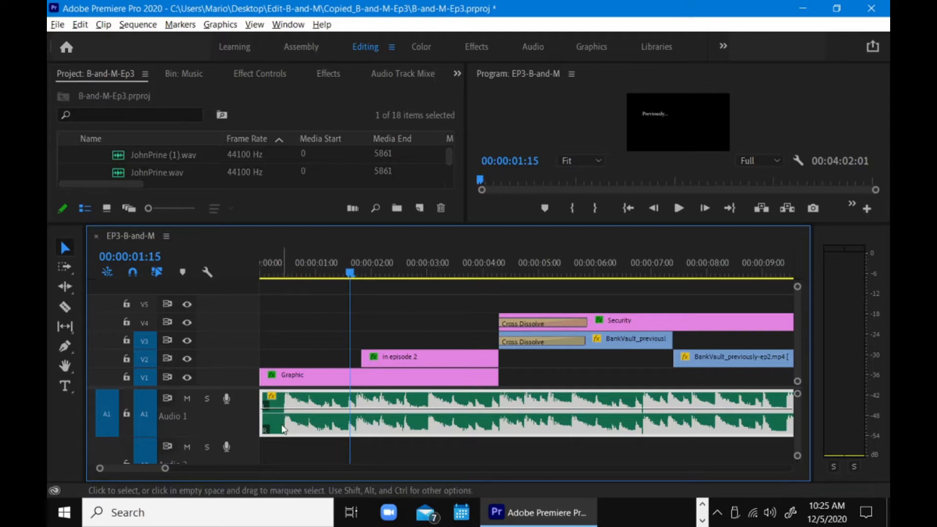
drag(352, 271, 288, 282)
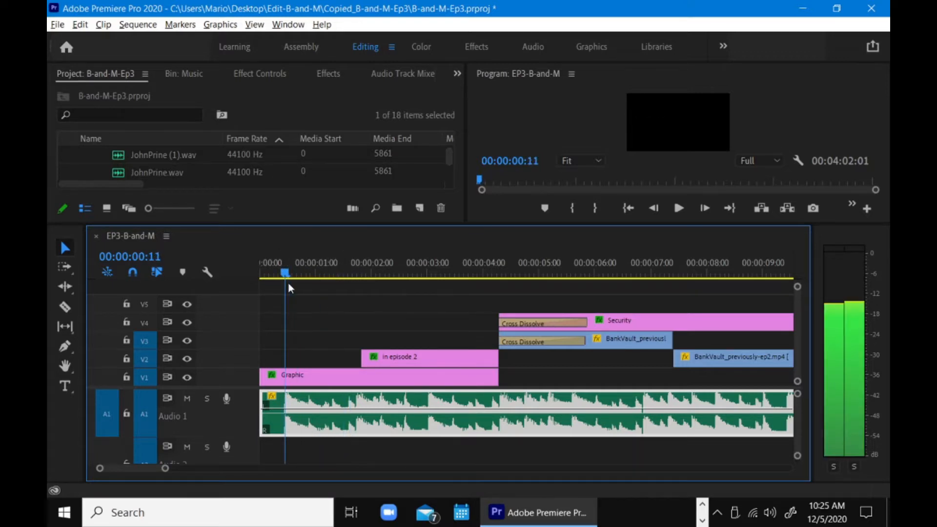
click(287, 382)
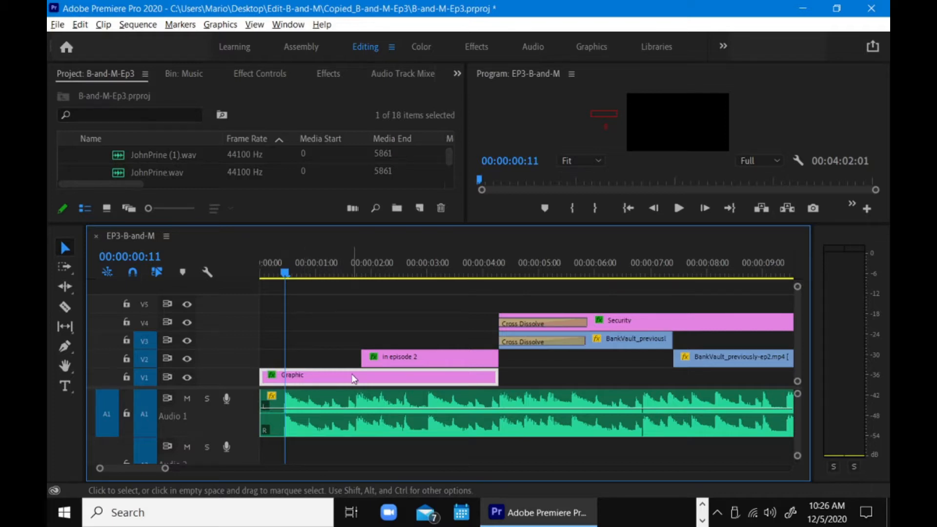
click(345, 266)
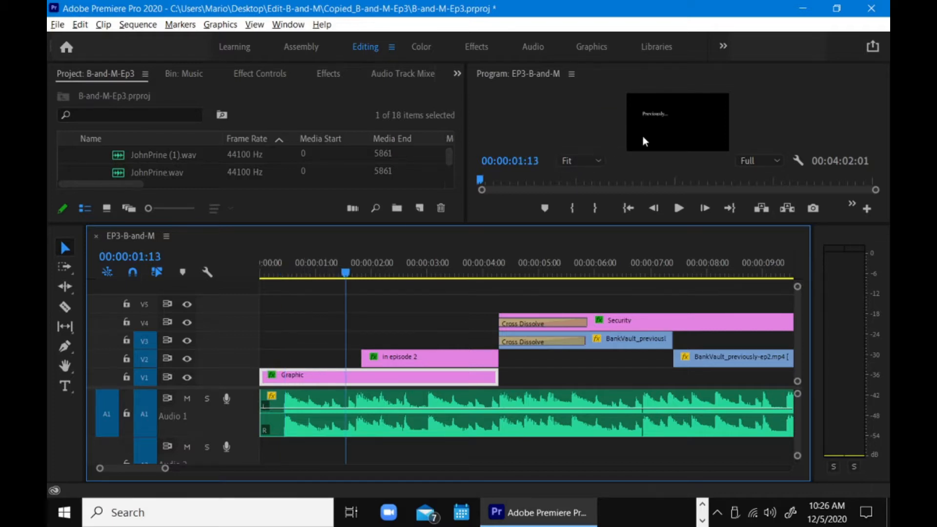
drag(346, 272, 286, 279)
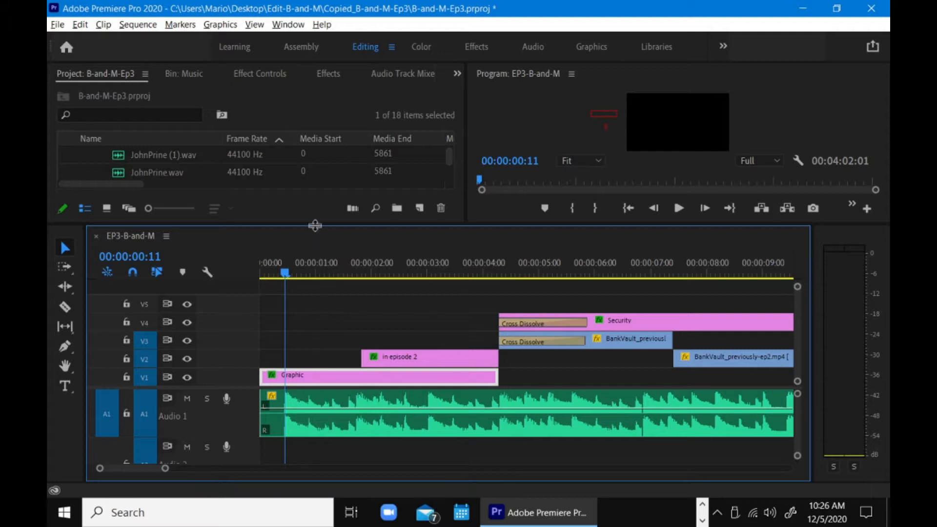
- Open the Graphic title's effect controls and scrub to 00:00:01:12 to examine its Directional Blur and Position keyframes
drag(315, 225, 309, 330)
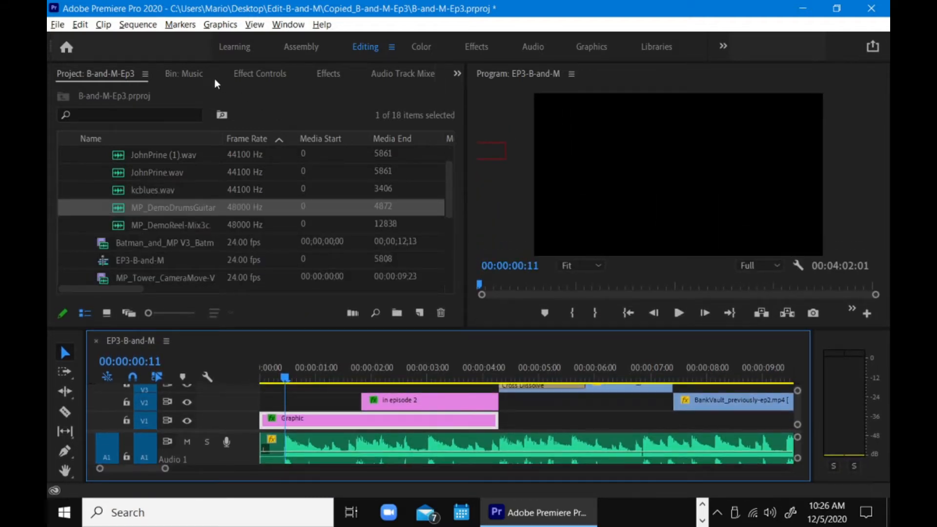
click(265, 77)
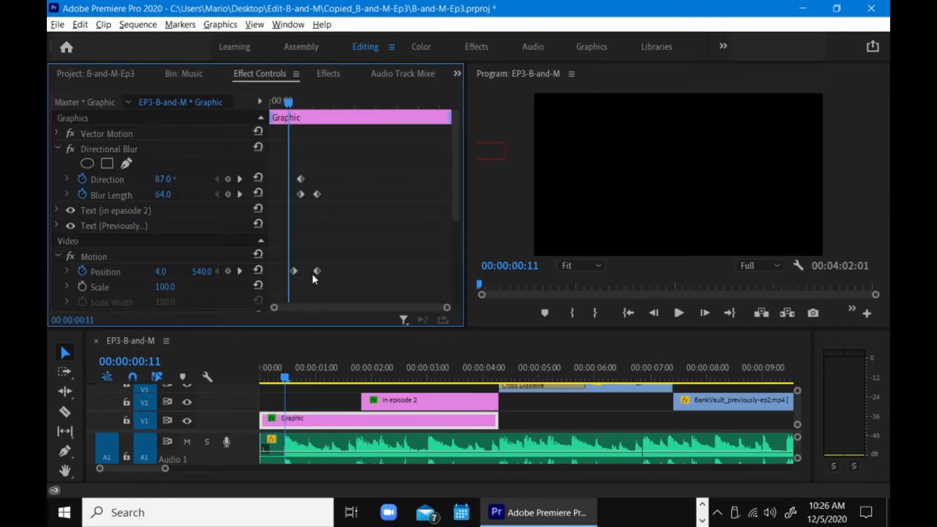
drag(289, 106, 322, 110)
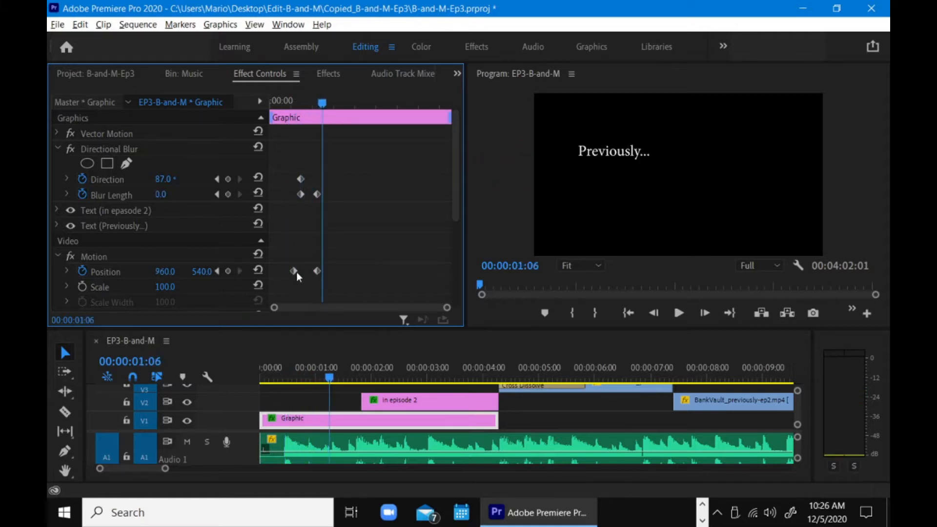
drag(286, 107, 334, 106)
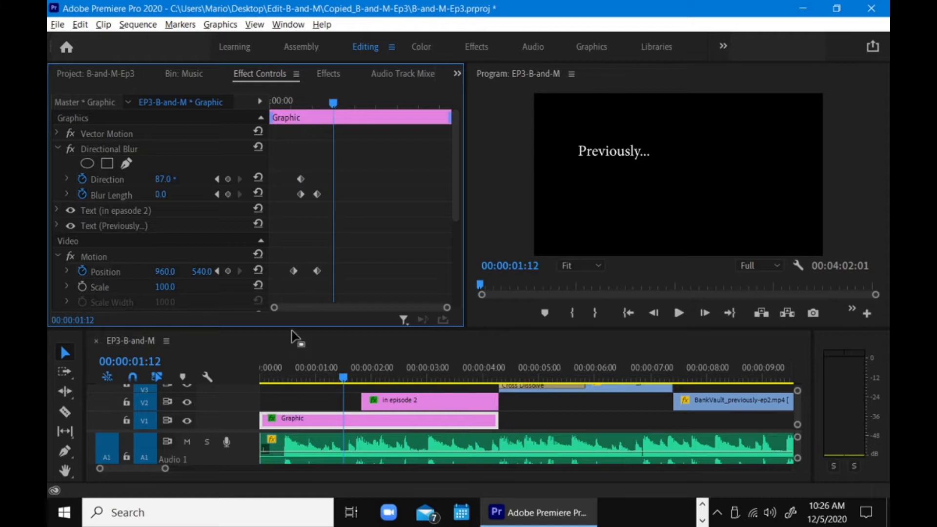
- Move the Graphic title's Direction, Blur Length and Position keyframes earlier, so the final Blur Length and Position keyframes sit at 00:00:00:11
drag(344, 384, 285, 388)
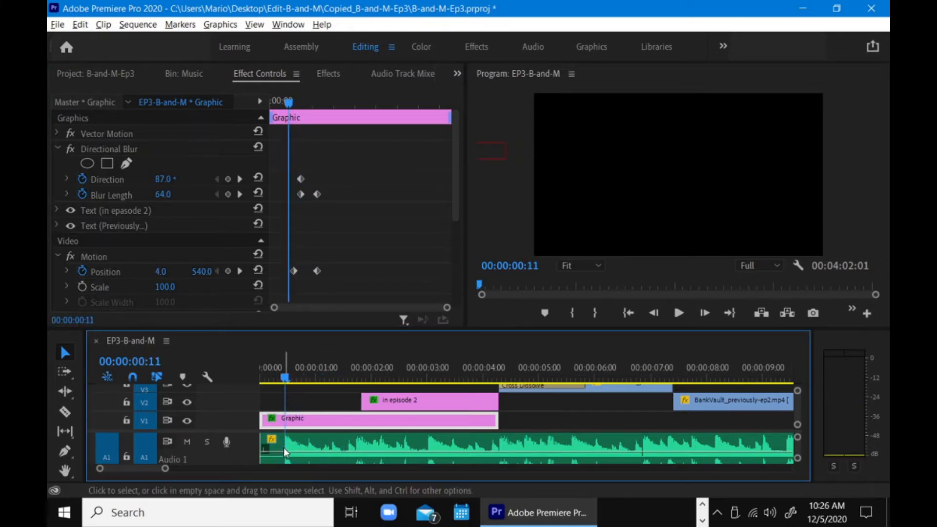
mouse_move(289, 381)
mouse_down()
mouse_move(328, 383)
mouse_move(285, 386)
mouse_up()
drag(336, 155, 291, 270)
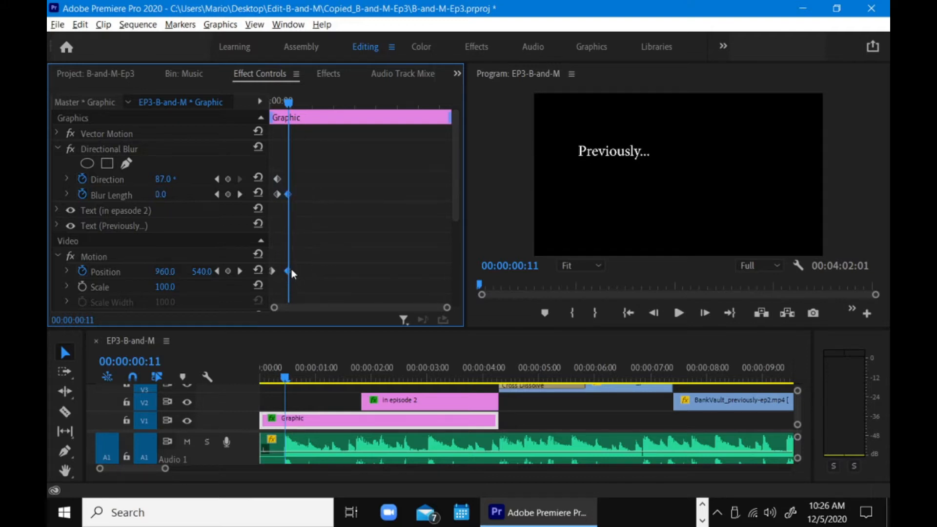
- Replay the opening from the start to check the Previously title's retimed entrance against the first music peak
drag(284, 377, 254, 368)
key(space)
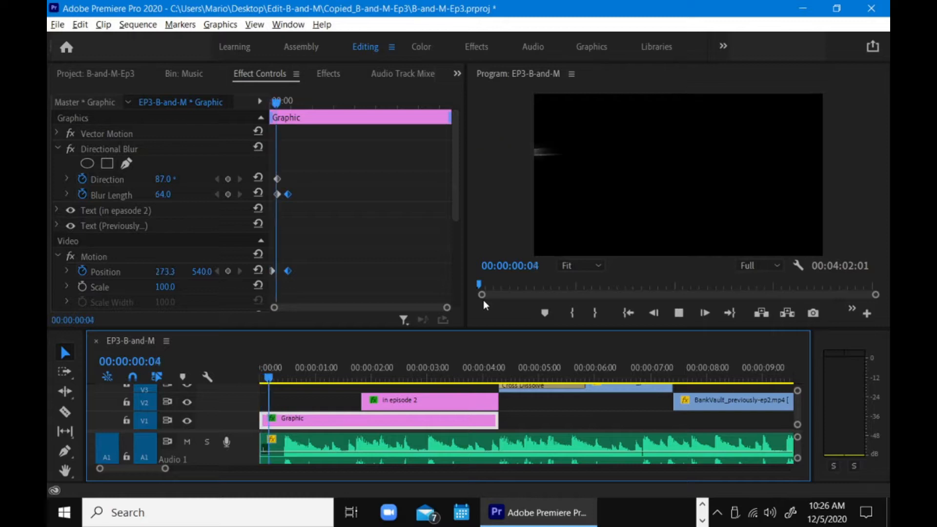
key(space)
drag(303, 375, 266, 374)
key(space)
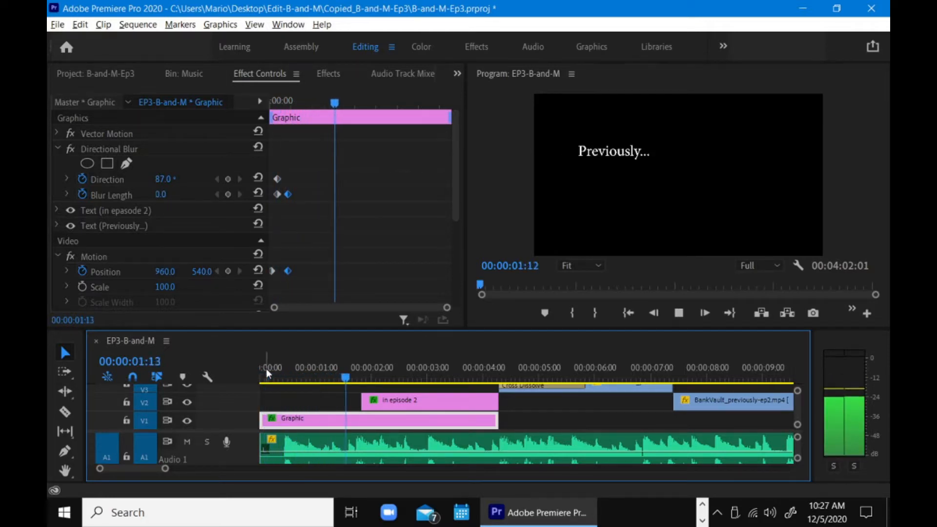
- Reselect the Graphic title and return the playhead to 00:00:00:11 to examine its final keyframes against the first music peak
key(space)
click(327, 405)
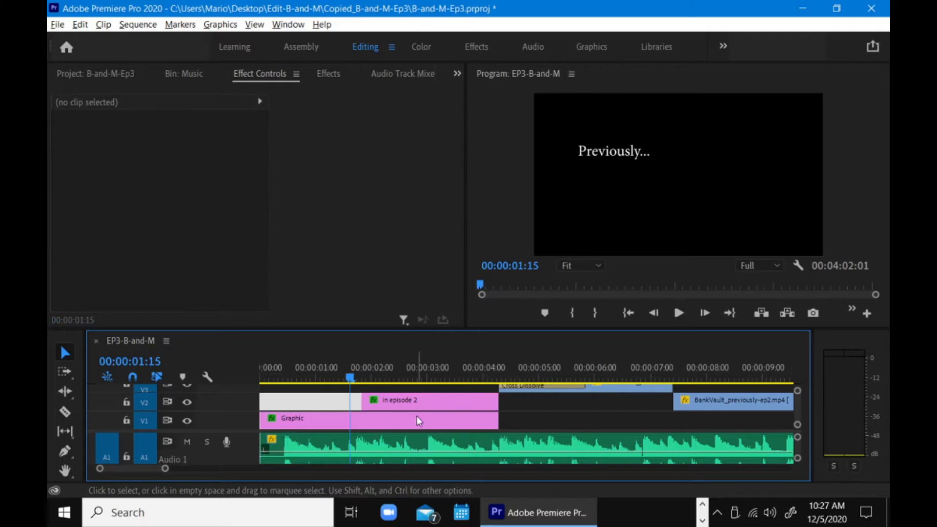
click(340, 421)
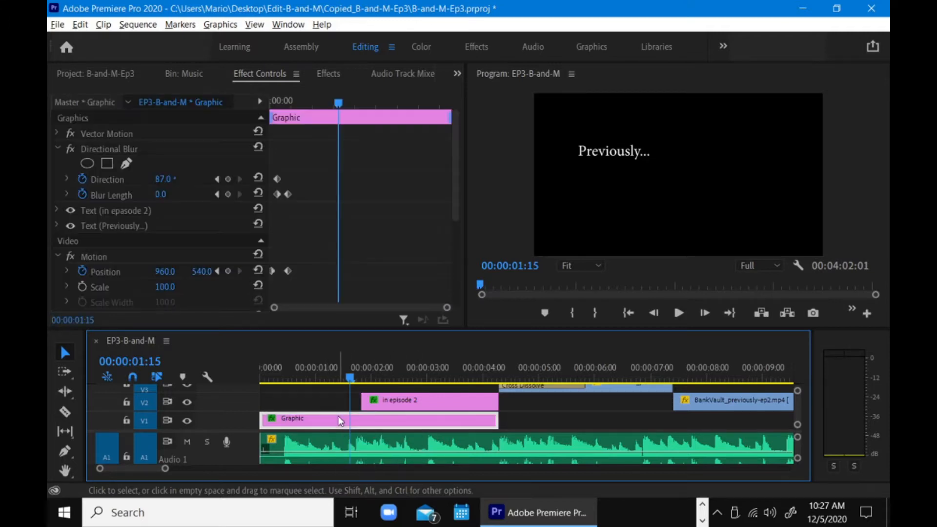
click(258, 73)
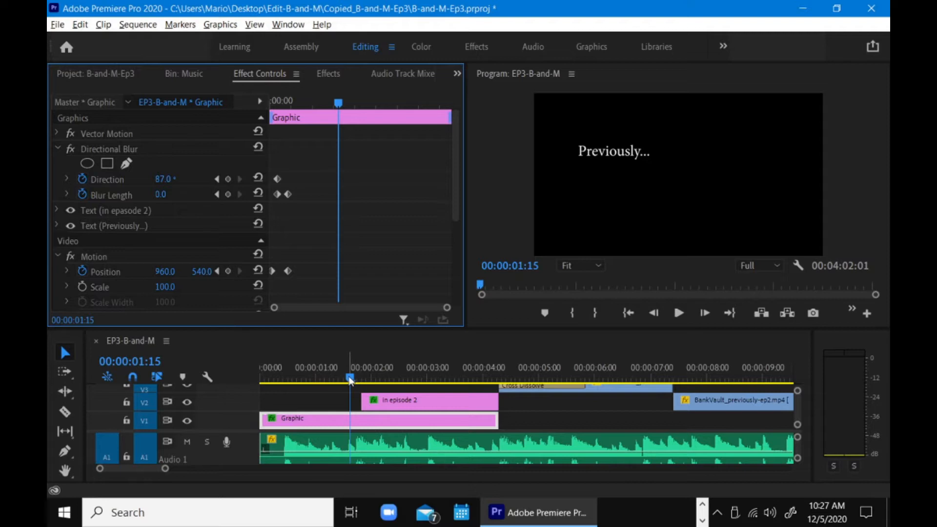
drag(350, 380, 287, 380)
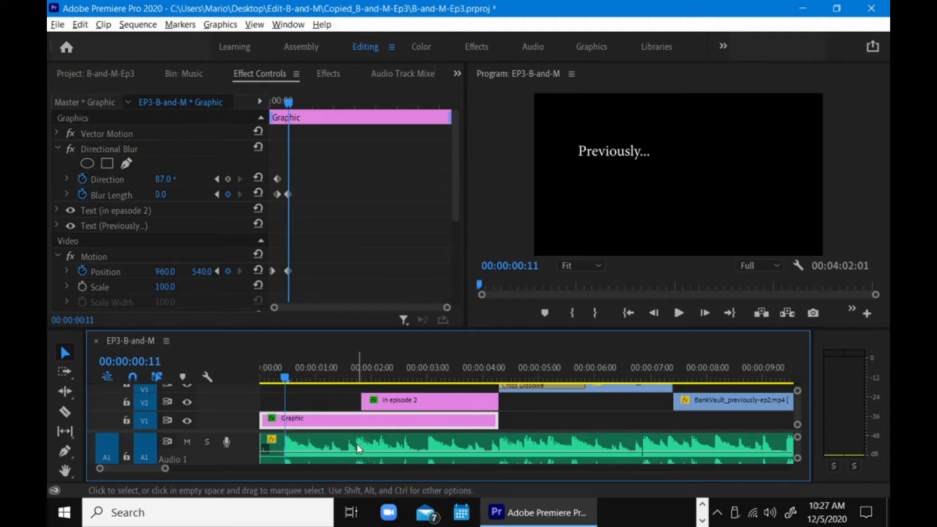
- Replay the opening titles to compare the in episode 2 title's entrance with the second music peak
click(325, 371)
key(space)
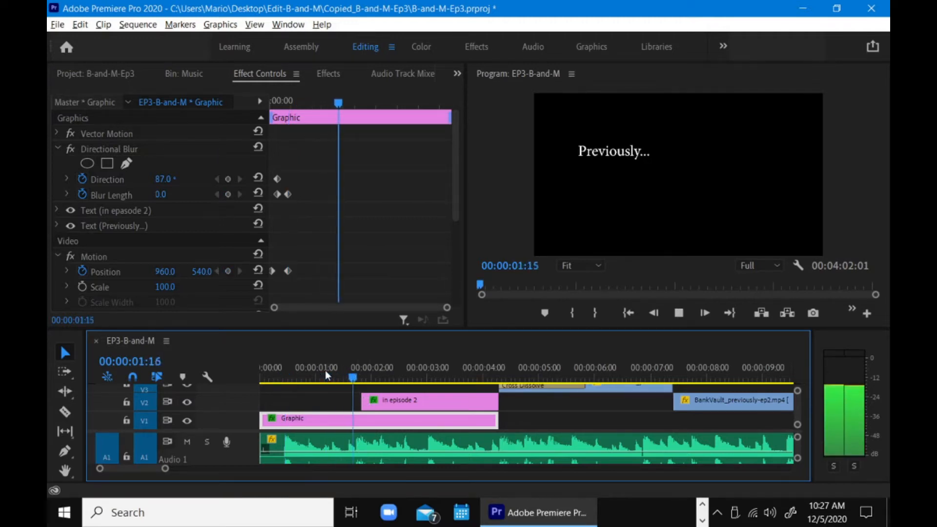
key(space)
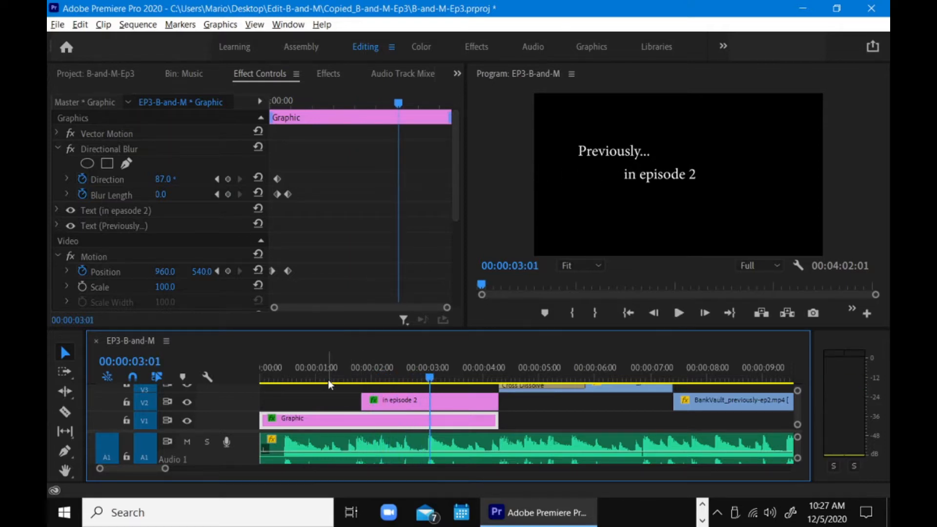
click(274, 371)
key(space)
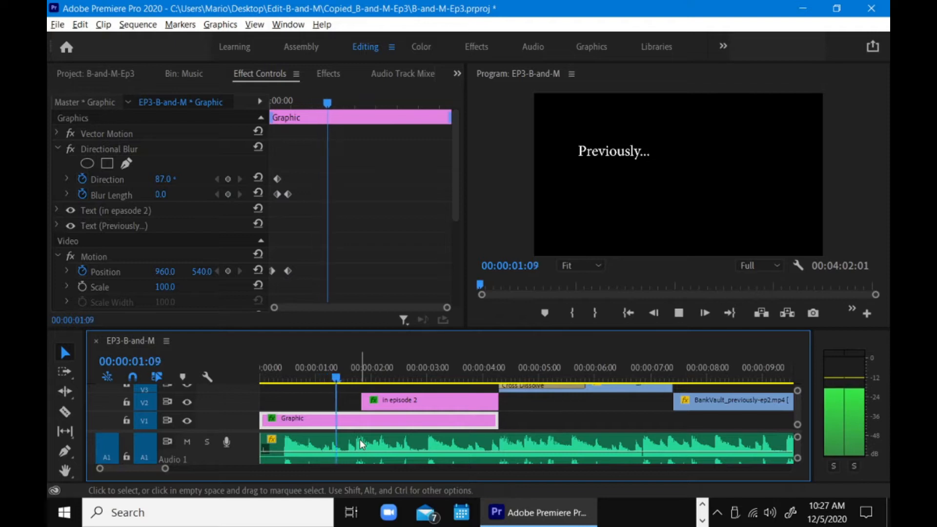
key(space)
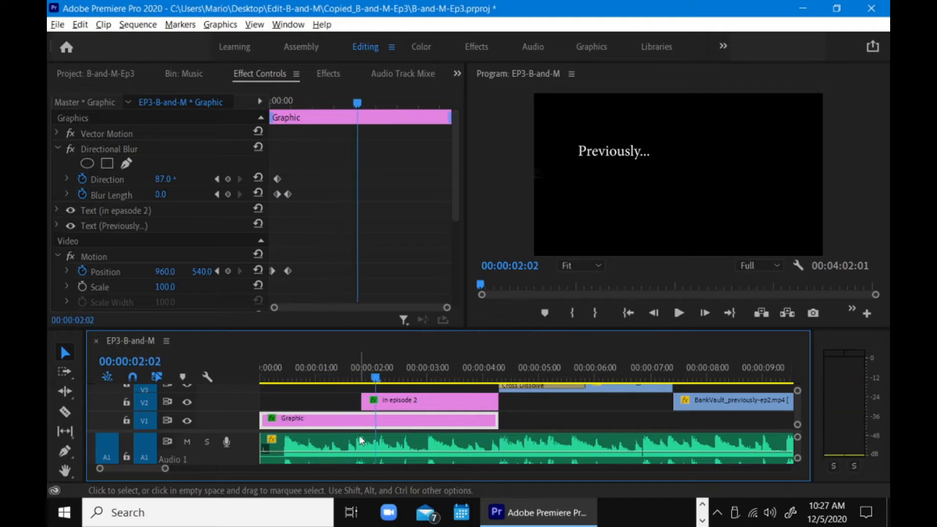
click(410, 372)
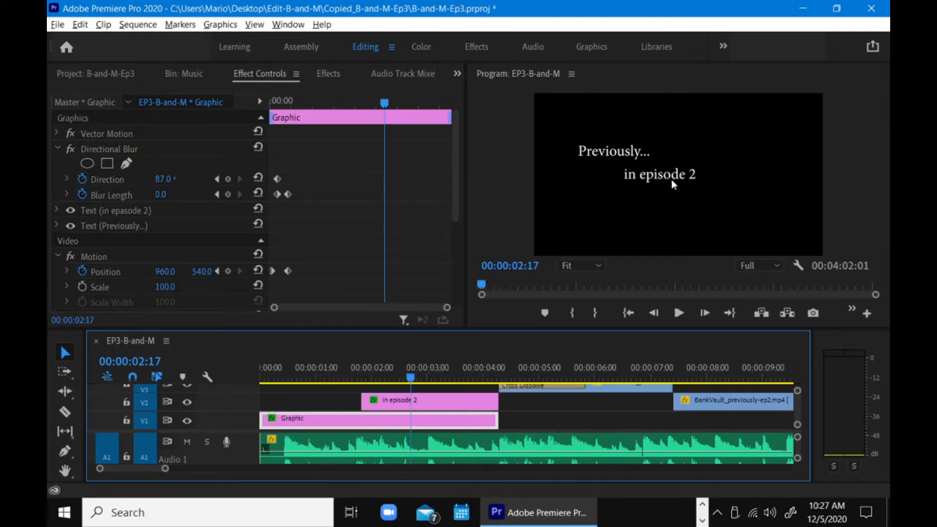
- Extend the in episode 2 title's start earlier and shift its Direction, Blur Length and Position keyframes so the final ones sit at 00:00:01:17
drag(365, 402, 326, 401)
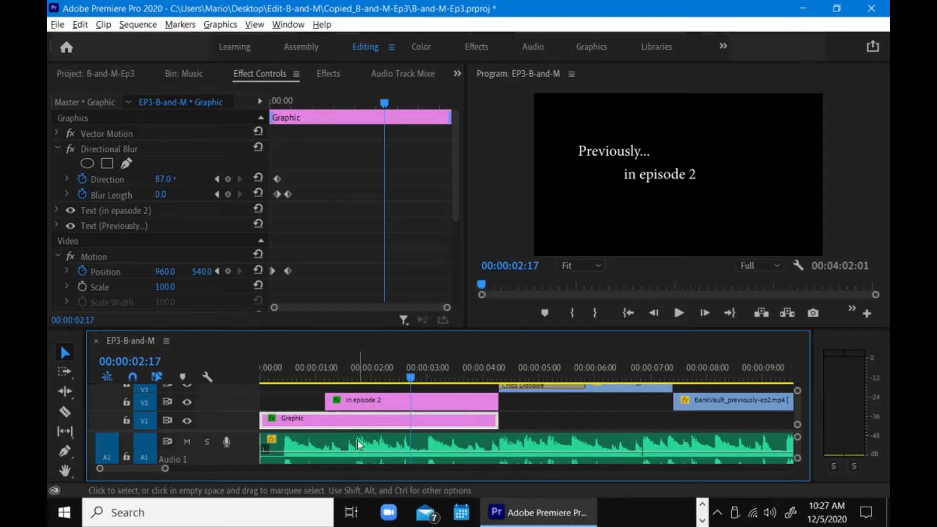
click(357, 377)
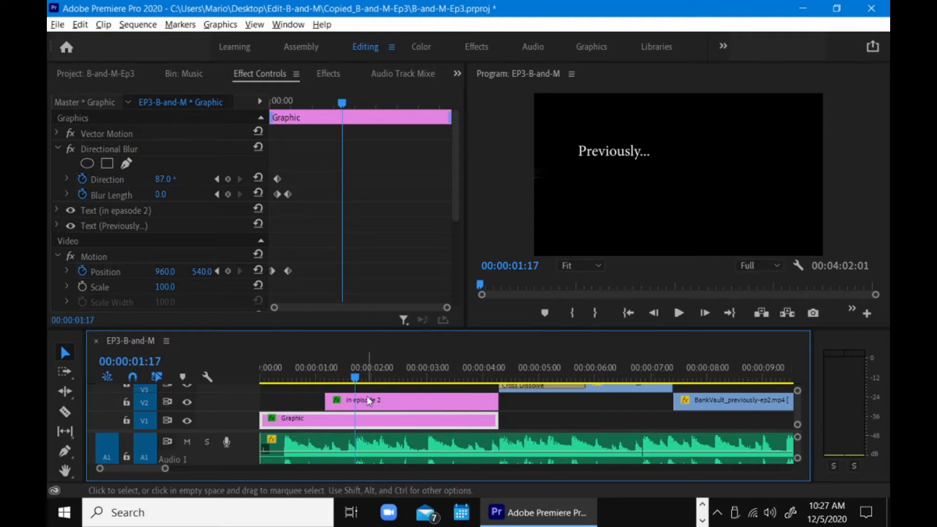
click(410, 401)
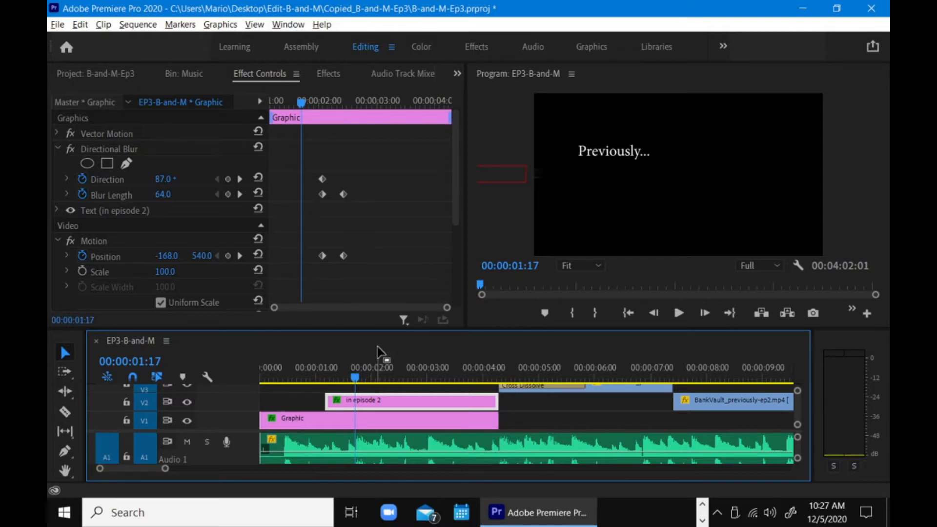
mouse_move(358, 378)
mouse_down()
mouse_move(370, 379)
mouse_move(358, 375)
mouse_up()
mouse_move(355, 379)
mouse_down()
mouse_move(344, 378)
mouse_move(355, 377)
mouse_up()
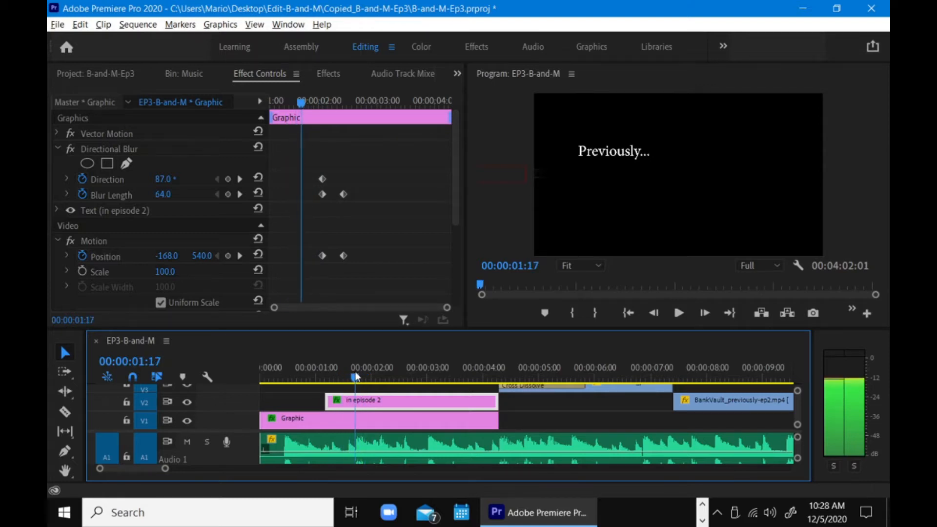
drag(360, 170, 303, 252)
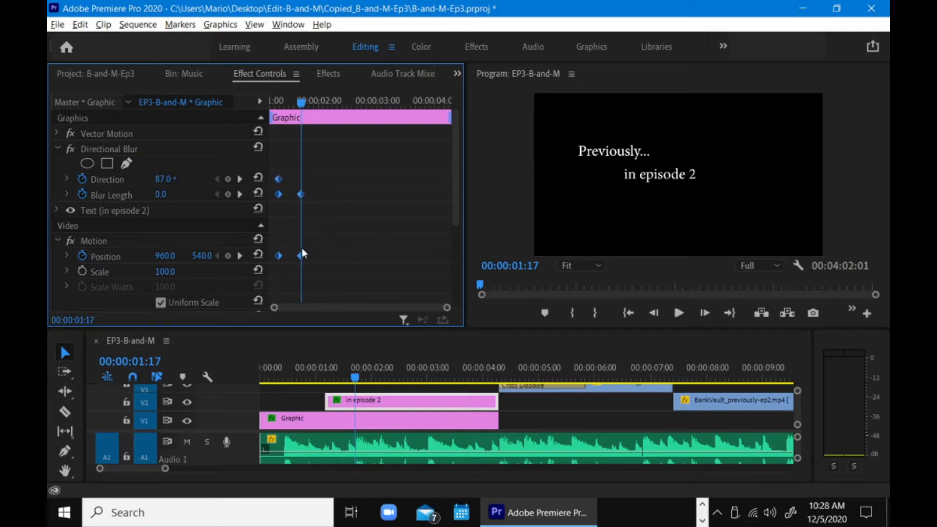
- Replay the opening from the start to check the in episode 2 title's entrance and find the third music peak
click(327, 369)
key(space)
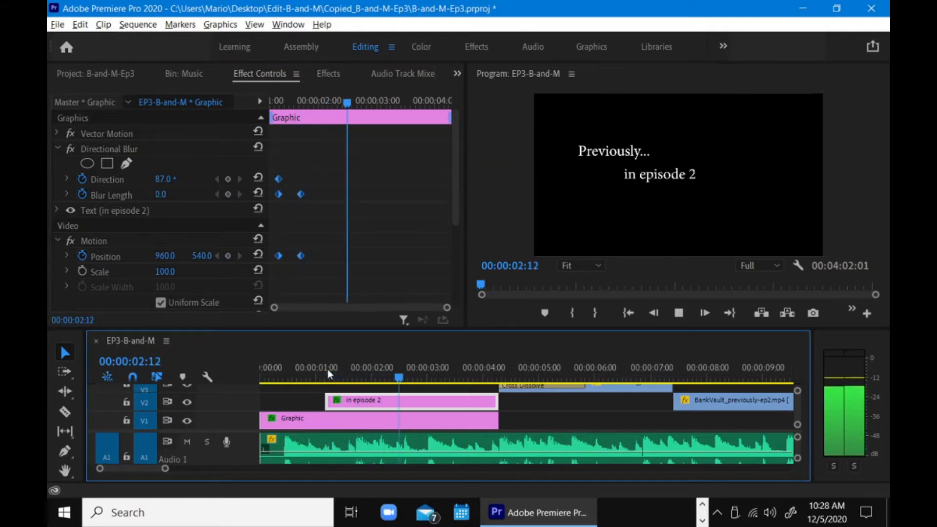
click(263, 368)
key(space)
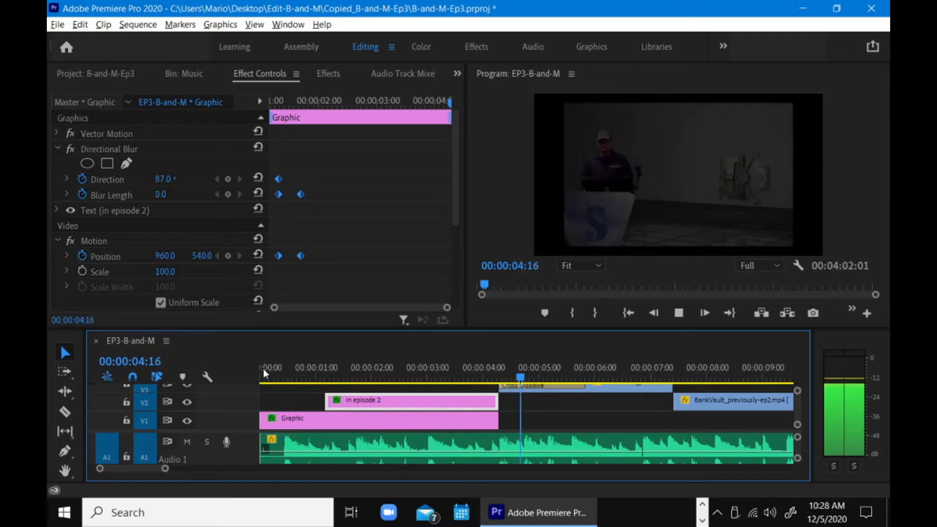
key(space)
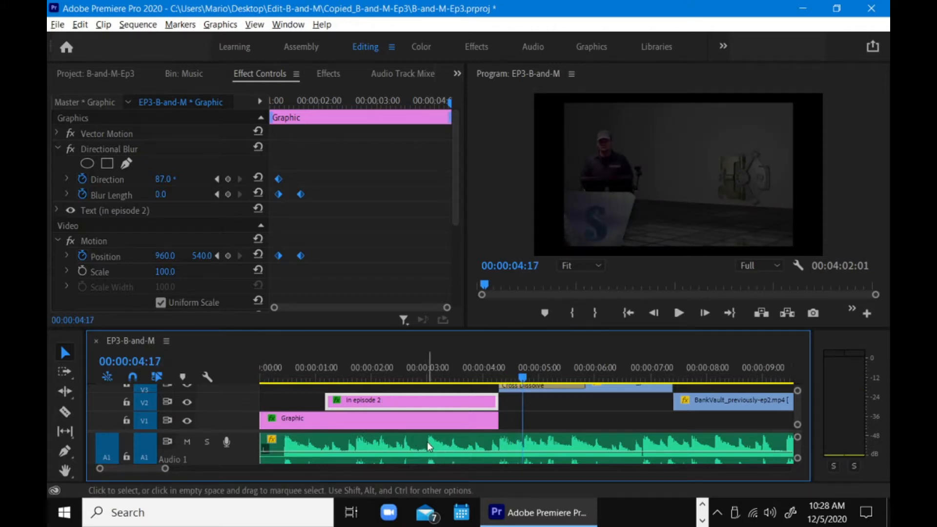
click(262, 378)
key(space)
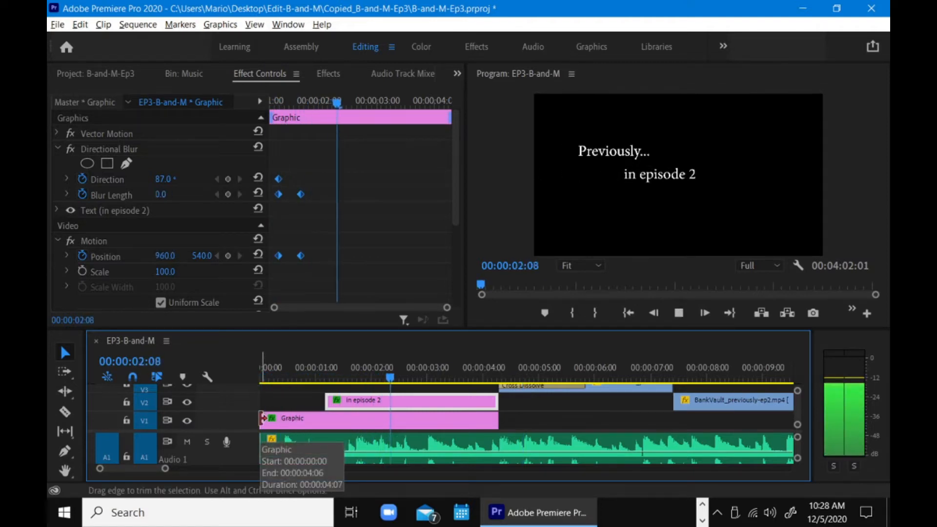
key(space)
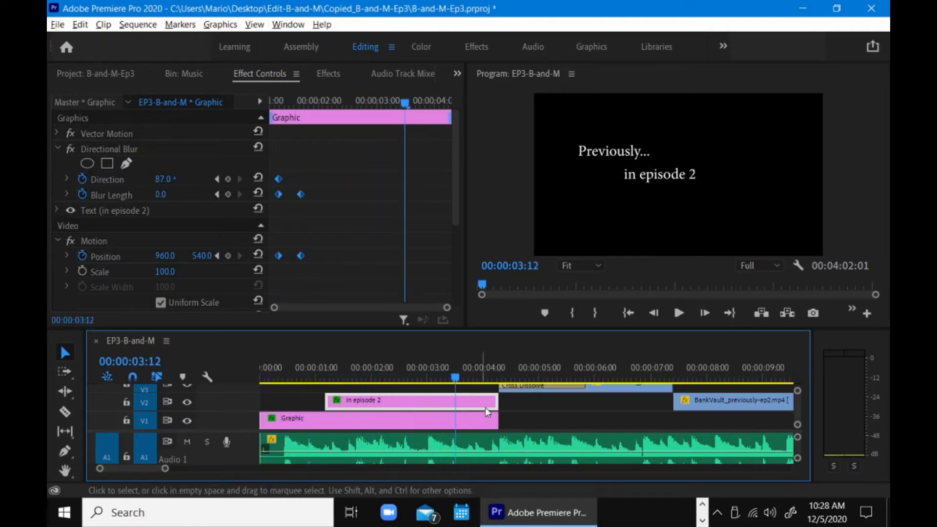
- Trim the ends of both opening titles back to the music peak at about 00:00:03:00 and replay the opening
drag(428, 377, 429, 373)
drag(463, 402, 423, 425)
drag(352, 375, 278, 380)
key(space)
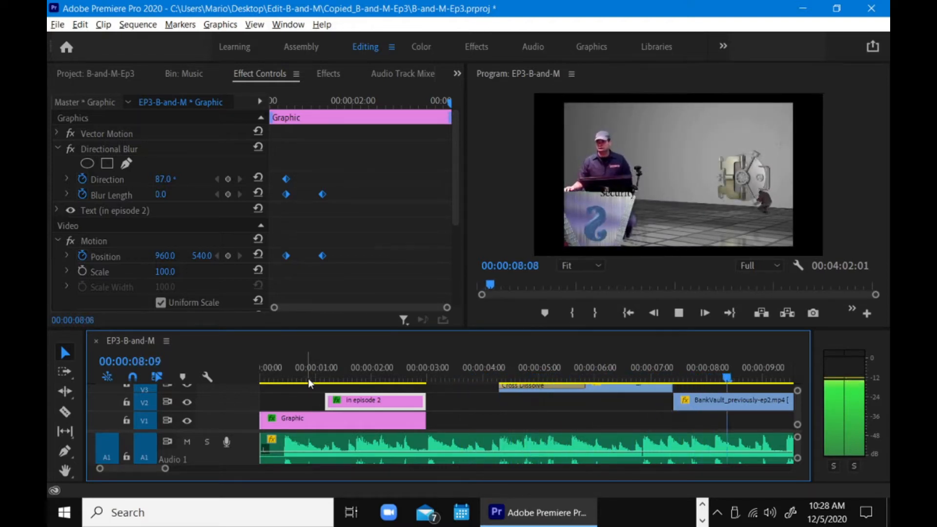
key(space)
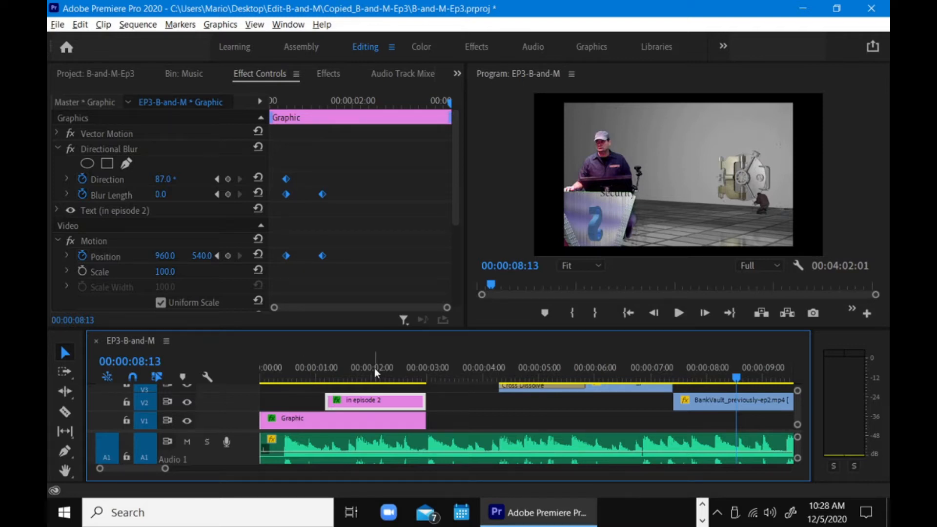
- Reselect the in episode 2 title and move the playhead back to the second music peak to examine its keyframes
click(441, 403)
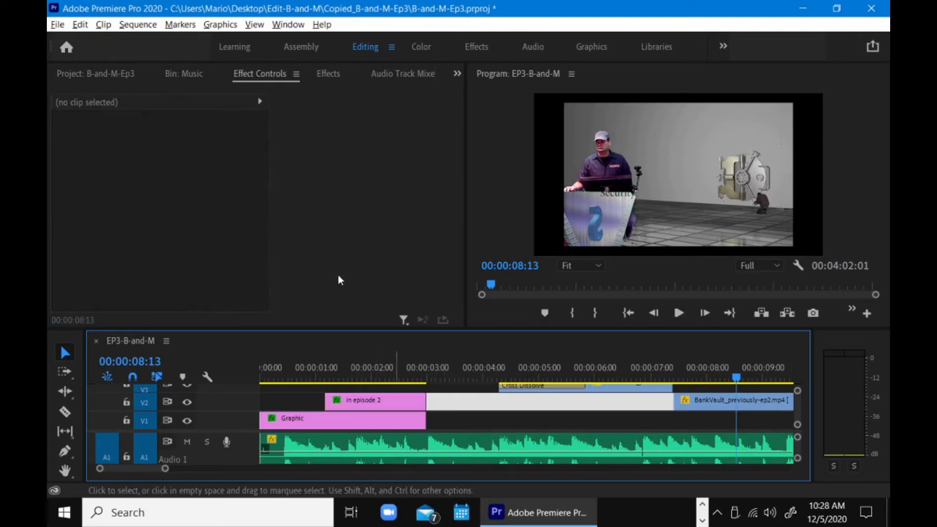
click(362, 367)
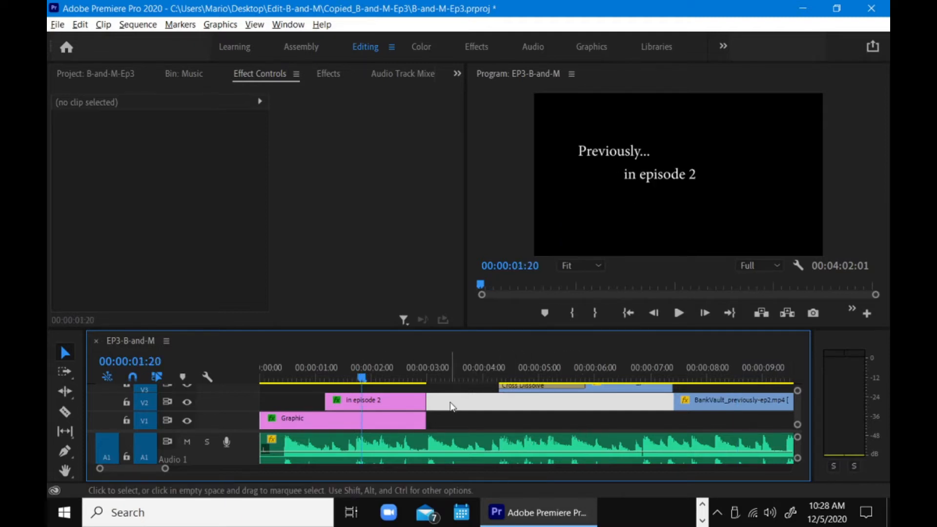
click(405, 404)
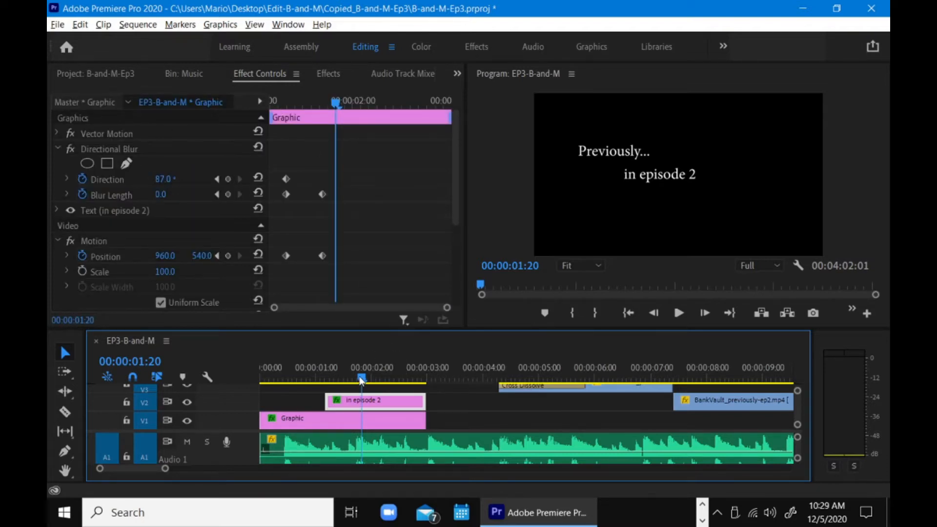
drag(361, 381, 355, 382)
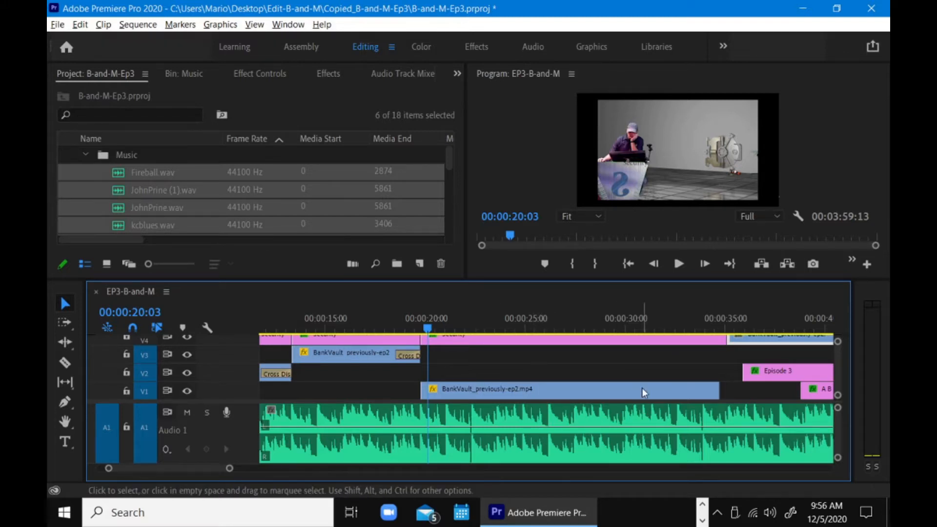
- Play the BankVault_previously-ep2.mp4 clip on V1 from its start, with a shorter timeline panel, to find a cut point on the music
drag(426, 324, 420, 325)
key(space)
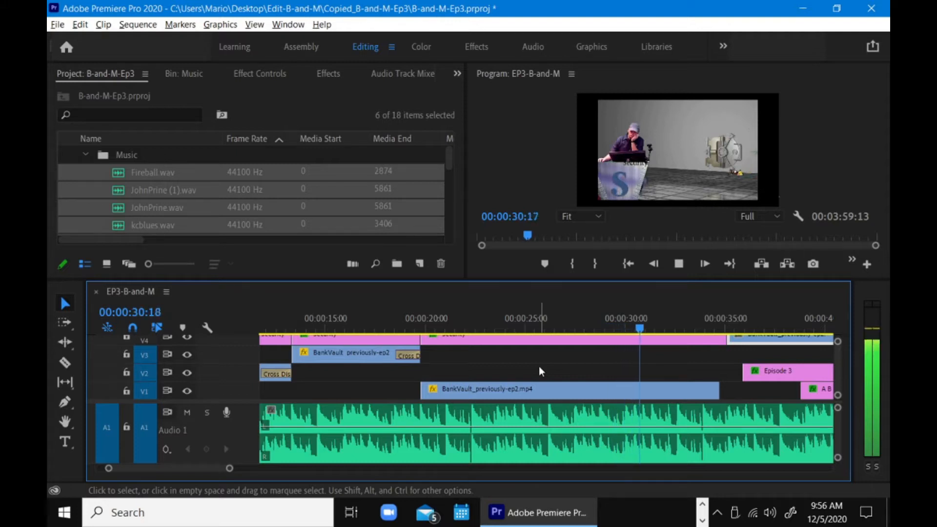
key(space)
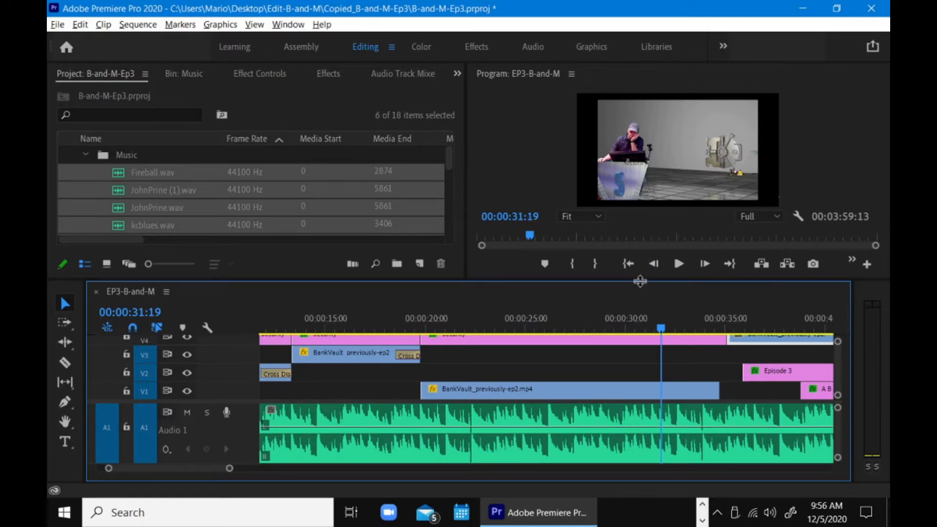
drag(640, 281, 640, 300)
drag(507, 341, 448, 336)
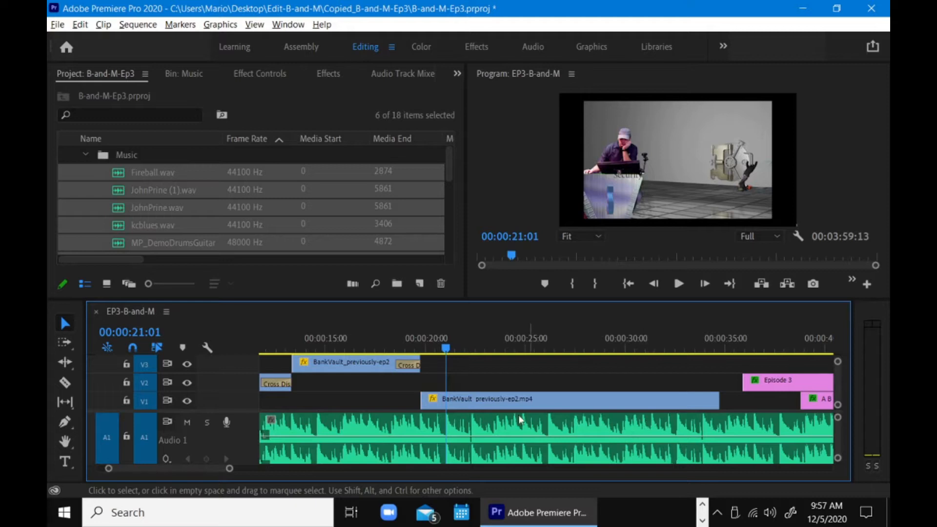
click(421, 341)
key(space)
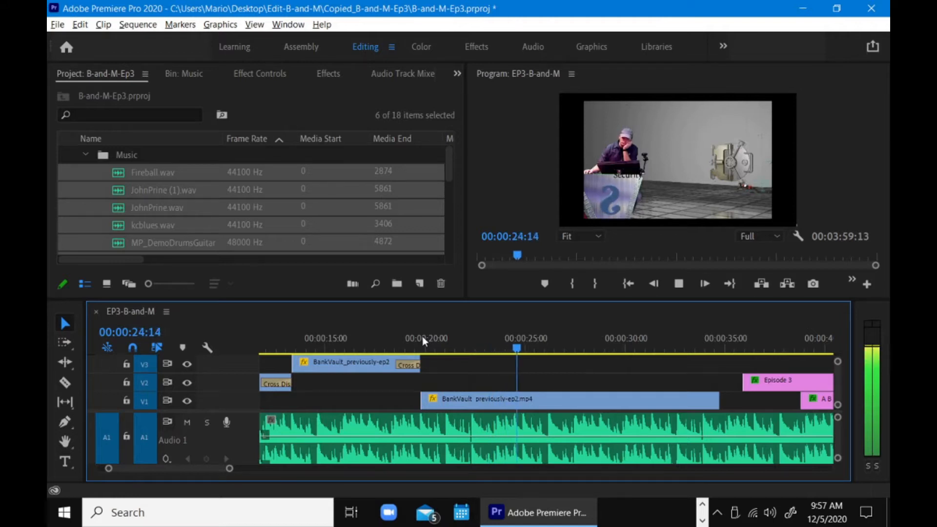
key(space)
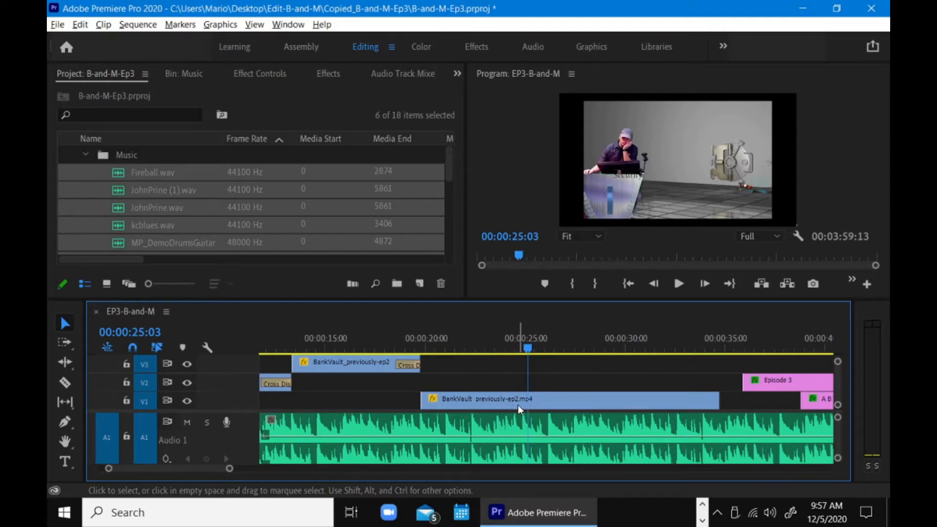
- Split the BankVault_previously-ep2.mp4 clip on V1 at 00:00:23:11 with the Razor tool and select its first segment
drag(528, 348, 495, 346)
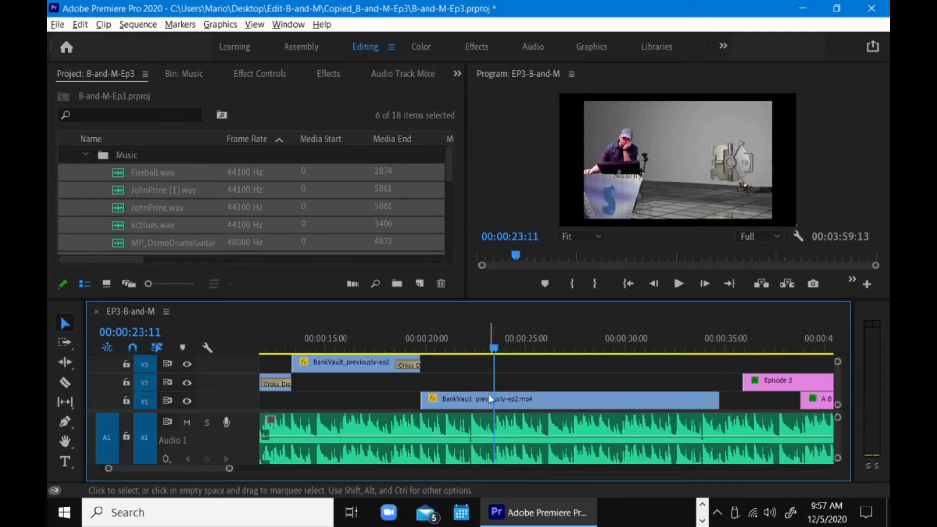
click(66, 384)
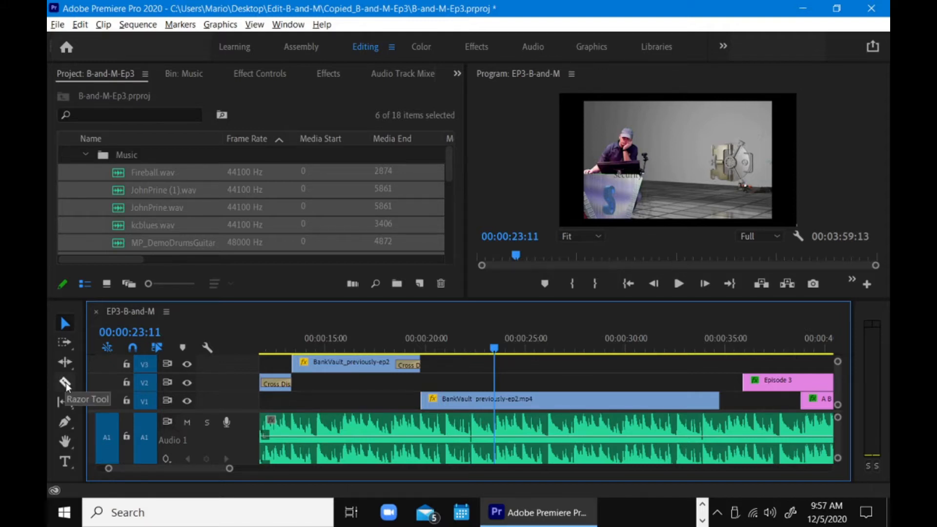
click(421, 398)
click(498, 399)
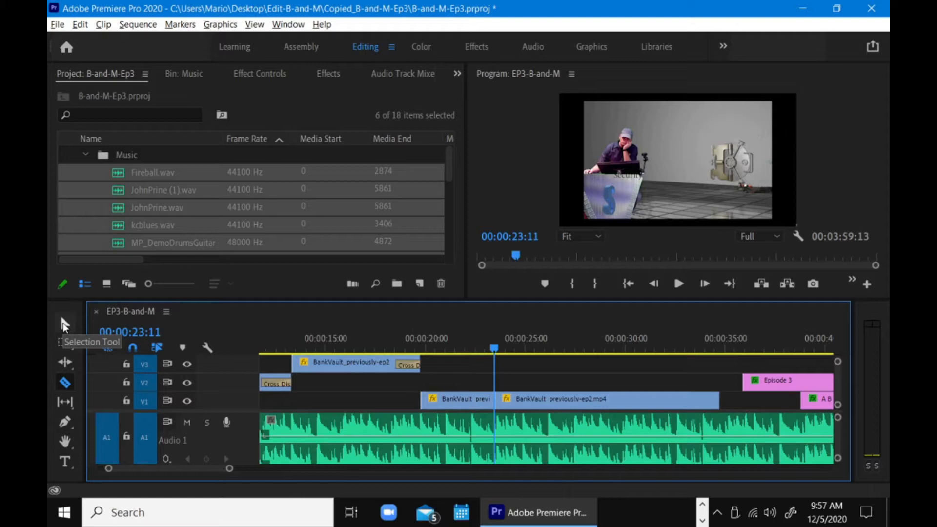
click(63, 324)
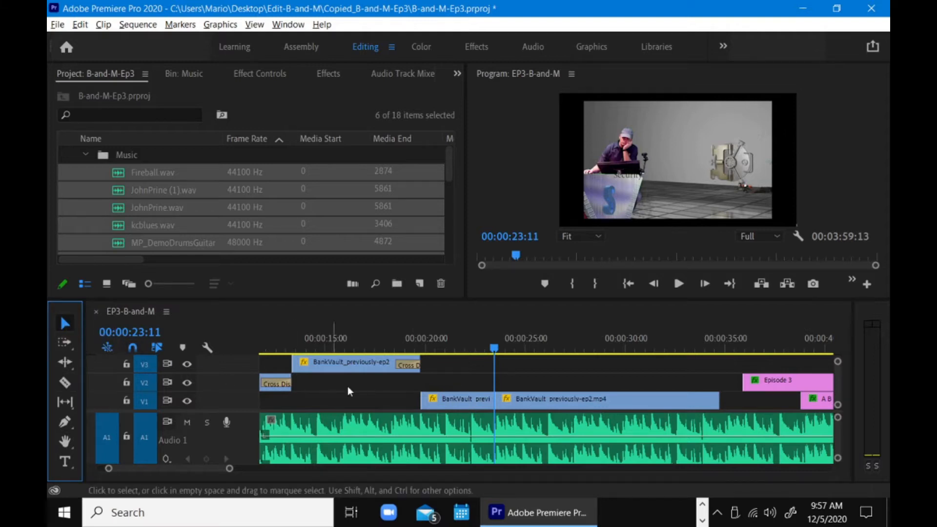
click(468, 403)
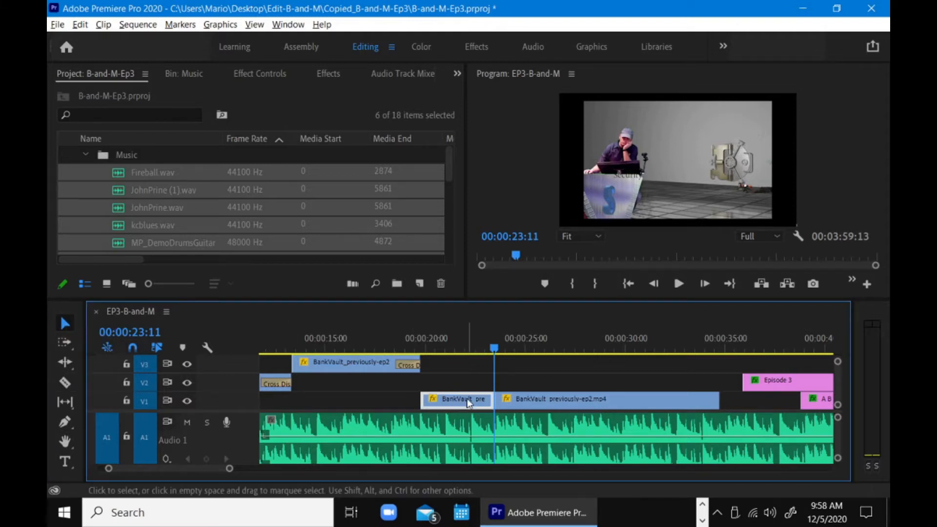
- Trim the start of the second V1 BankVault segment at 00:00:29:17, place it on V2 at the cut, and play across the cut
click(526, 403)
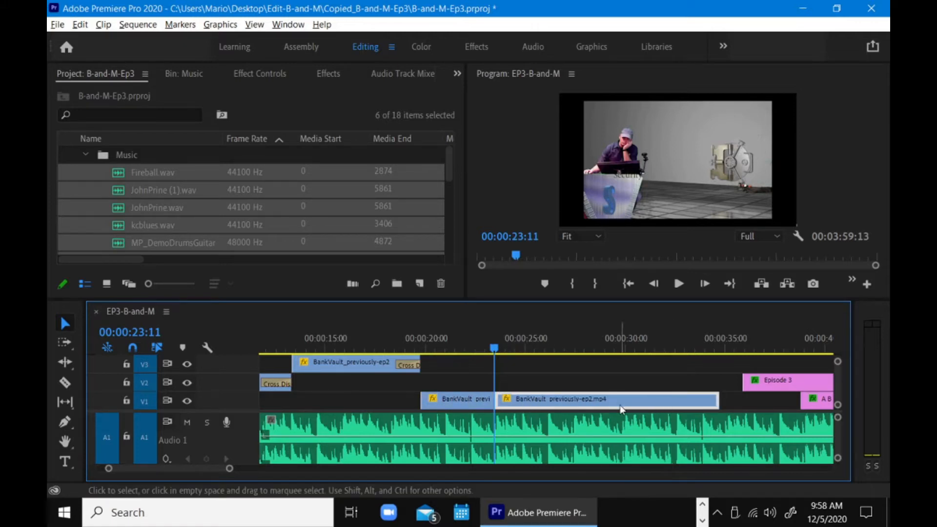
drag(499, 348, 620, 363)
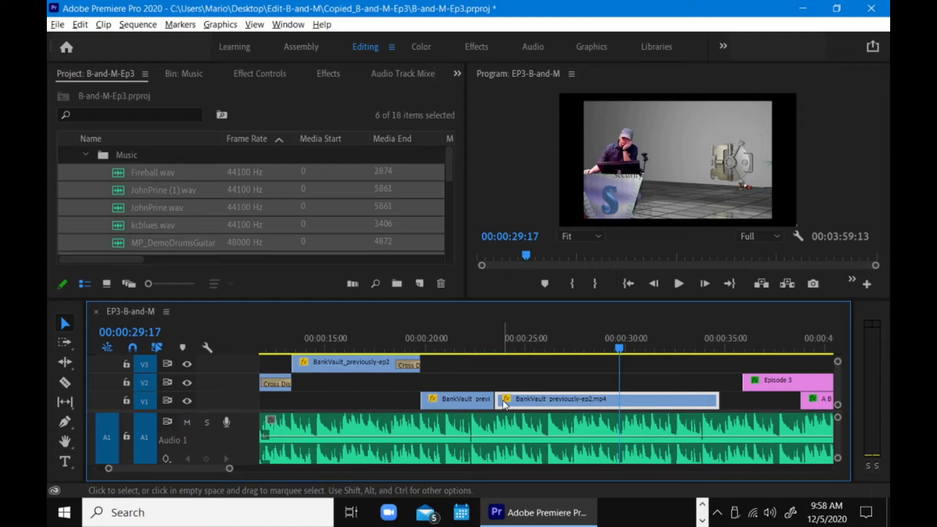
drag(505, 401, 542, 390)
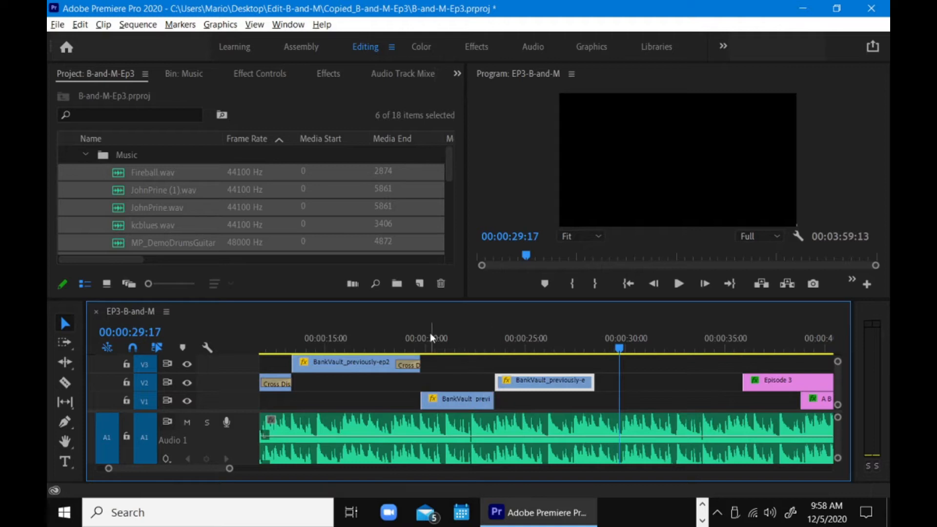
click(415, 337)
key(space)
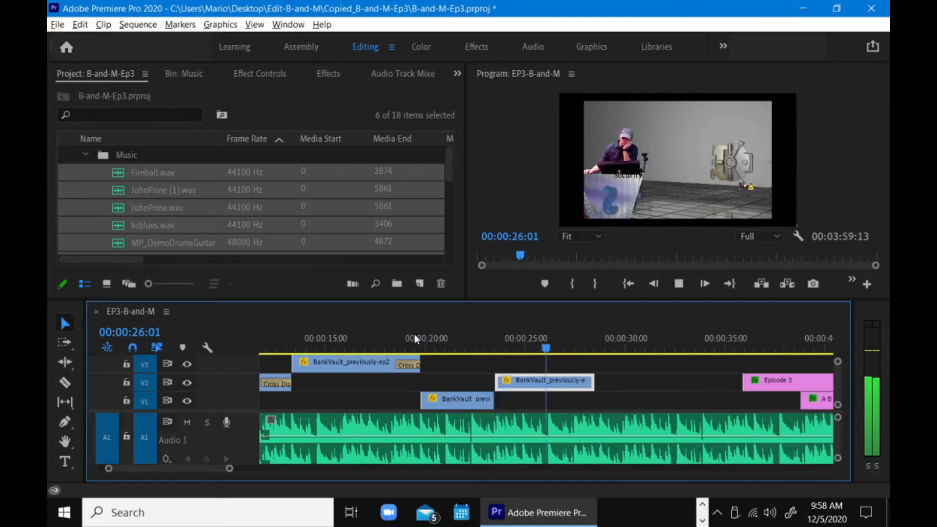
key(space)
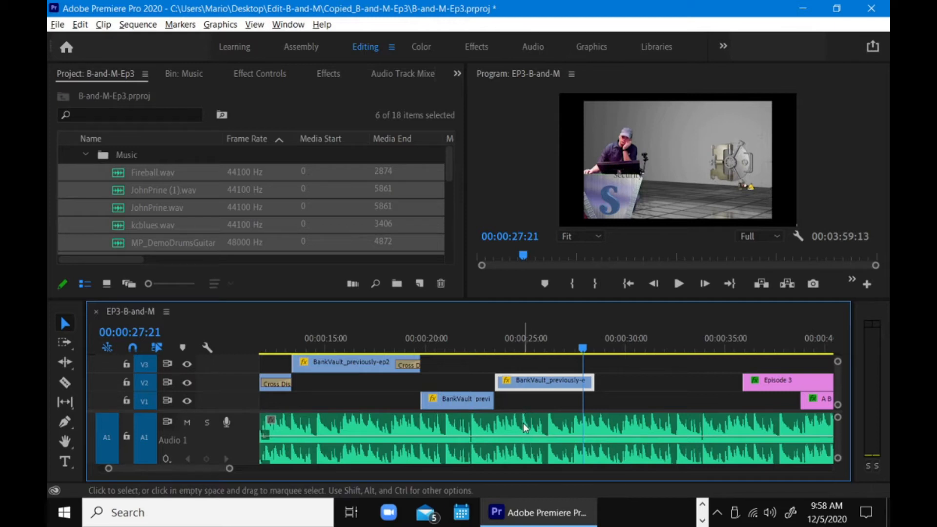
- Lengthen the V2 BankVault clip slightly while keeping its start at the cut, and replay the transition
drag(526, 336, 514, 344)
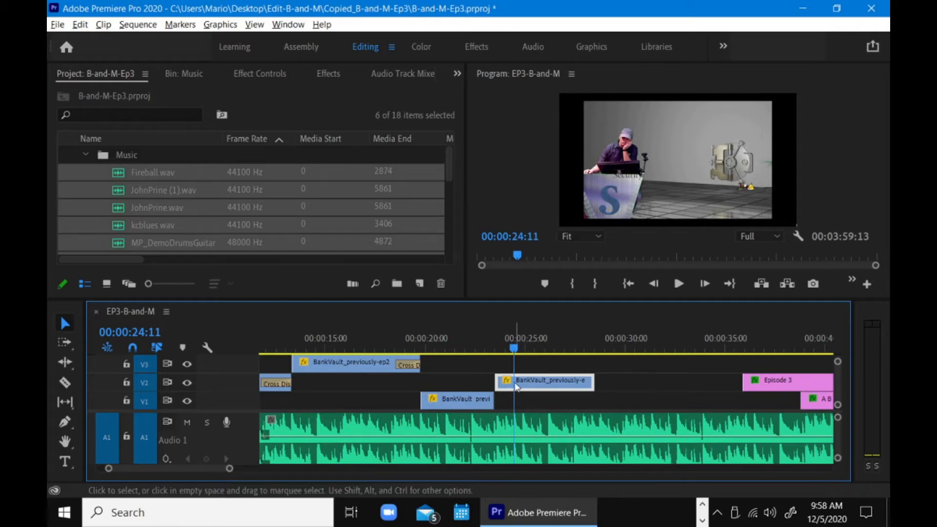
drag(514, 383, 499, 394)
click(481, 342)
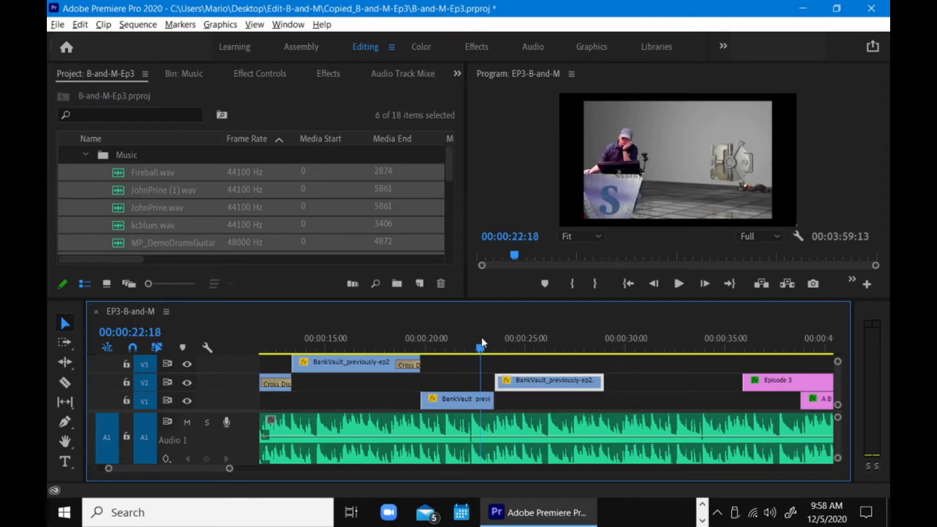
key(space)
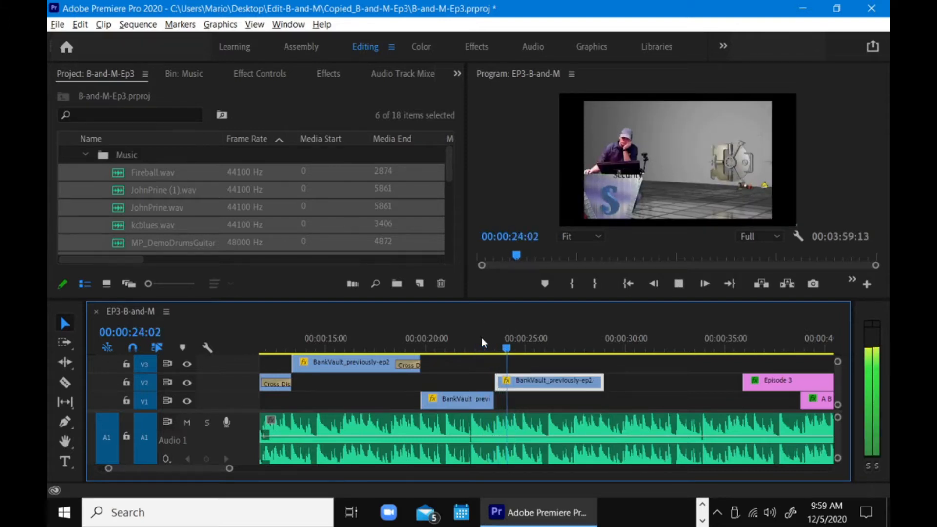
key(space)
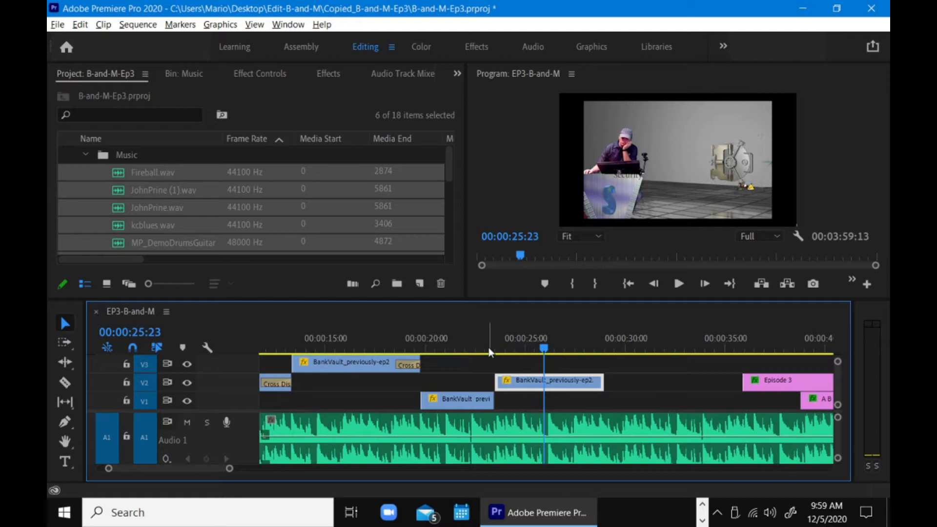
- Park the playhead on the music peak at 00:00:23:14, adjust the V2 BankVault clip slightly longer, and replay the cut
click(497, 348)
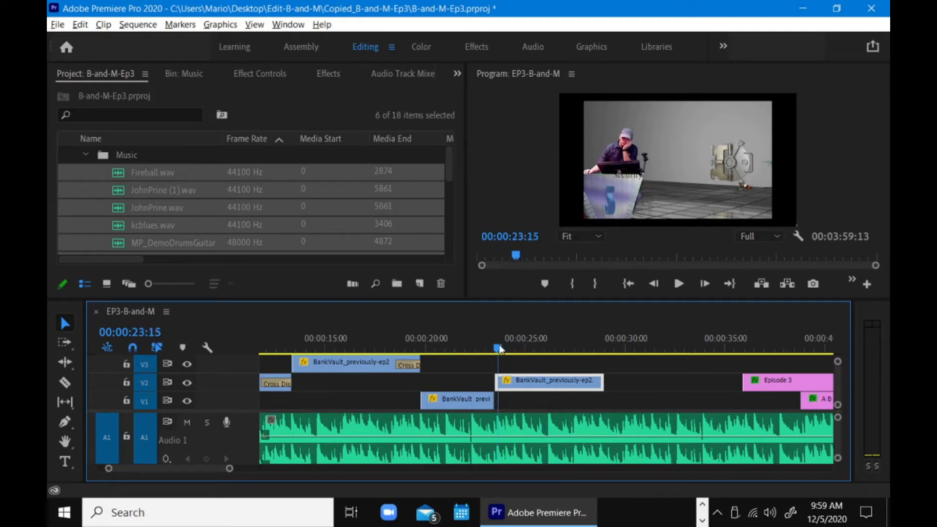
key(Left)
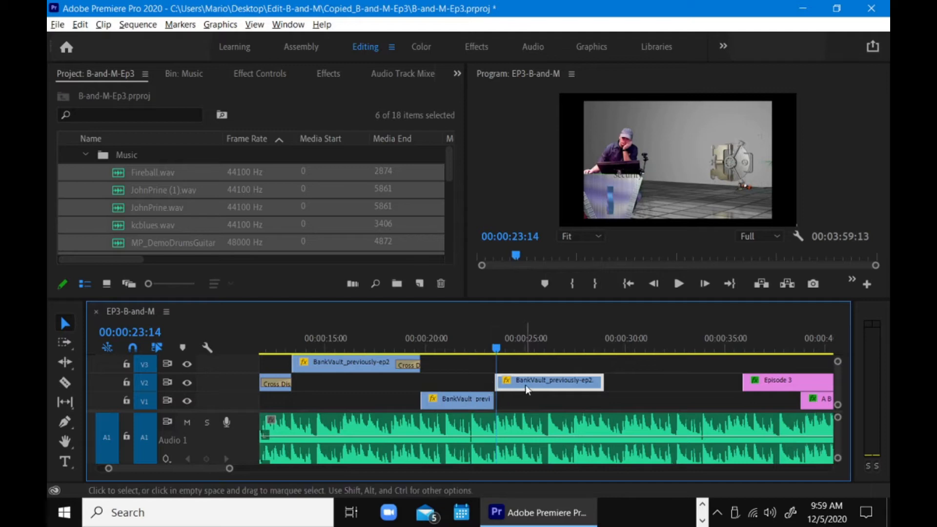
drag(527, 385, 488, 389)
click(481, 337)
key(space)
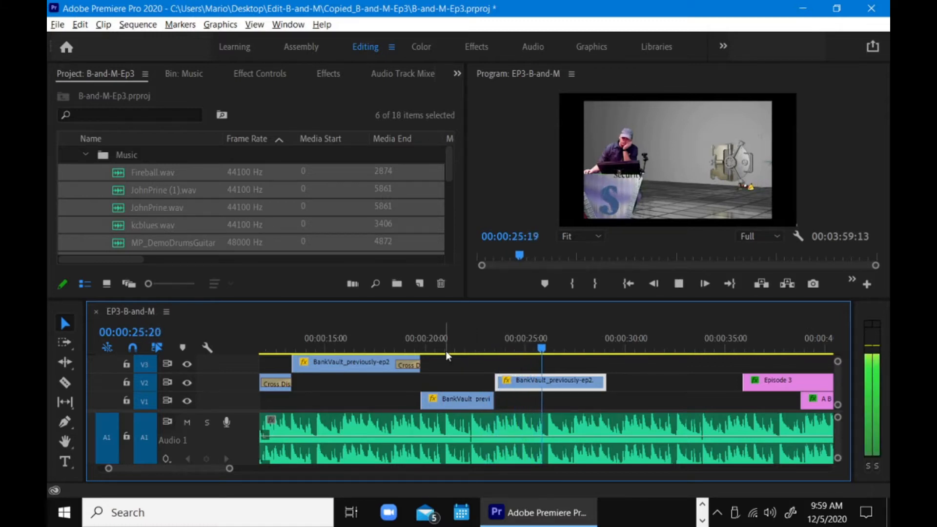
key(space)
- Move the V2 BankVault clip to start at the music peak at 00:00:23:14, and undo a trial extension of the V1 segment to it
click(496, 348)
click(497, 347)
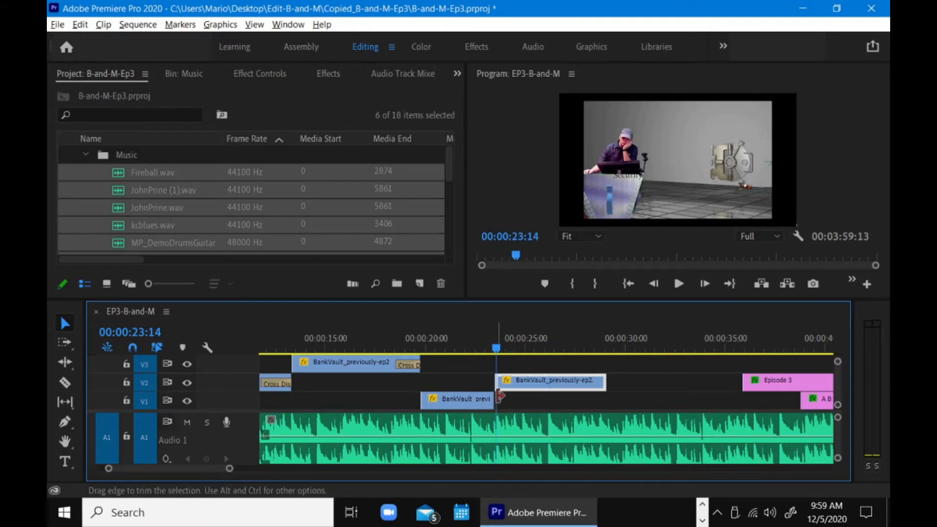
drag(230, 469, 144, 469)
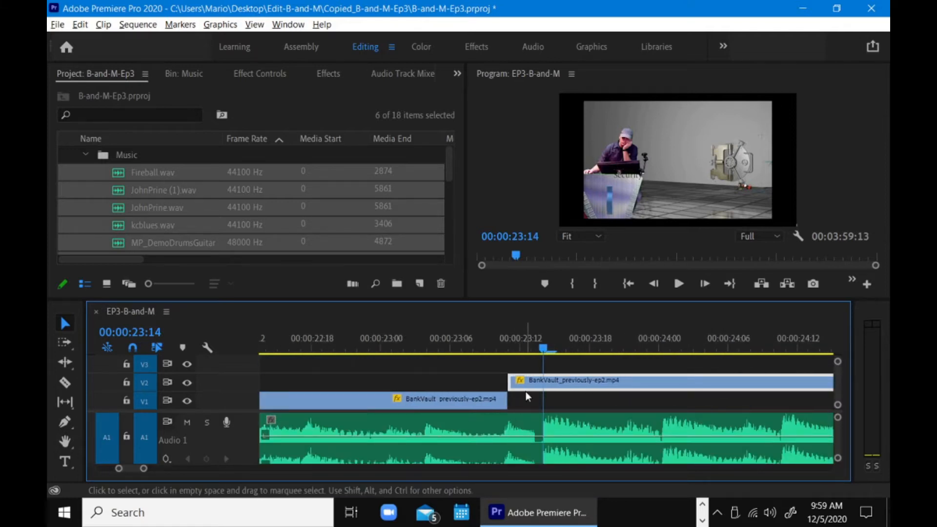
drag(562, 384, 598, 389)
drag(508, 400, 542, 400)
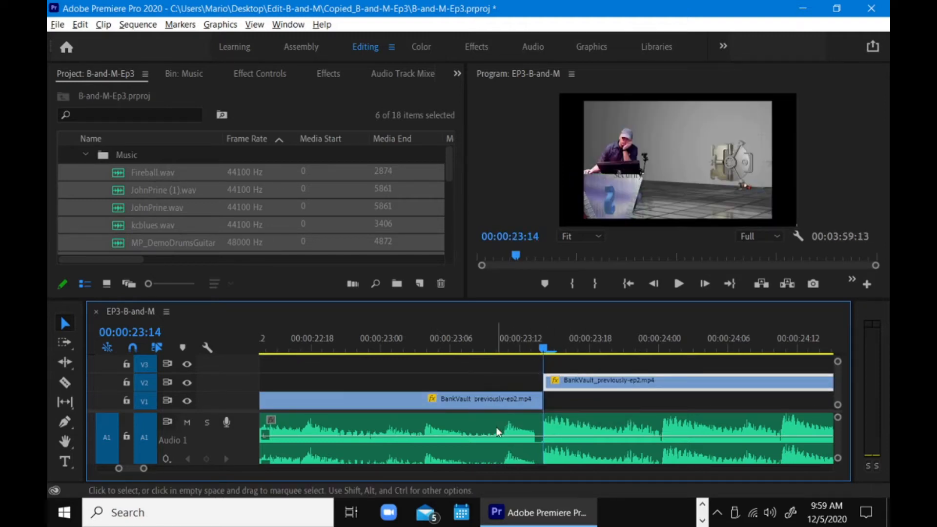
key(ctrl+z)
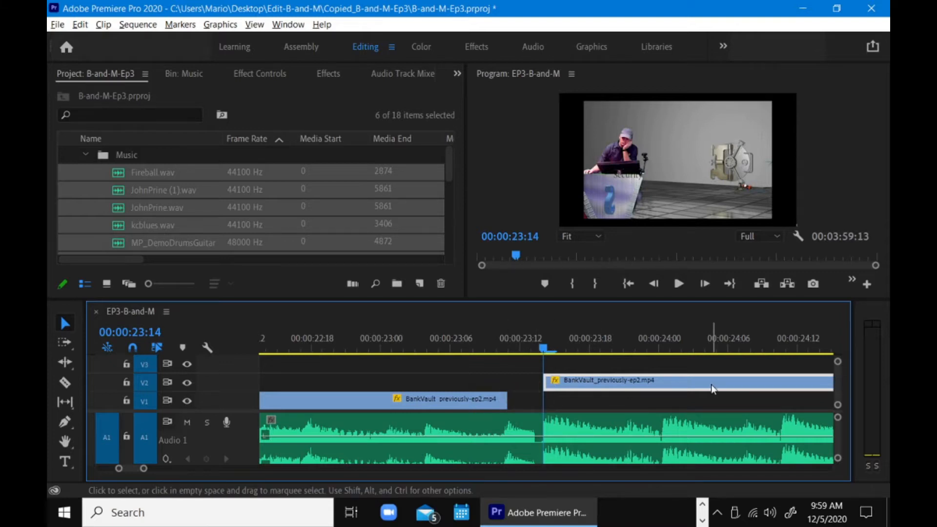
- Extend the start of the V2 BankVault clip back to the end of the V1 segment and play through the cut
drag(544, 384, 513, 392)
drag(157, 472, 213, 470)
key(space)
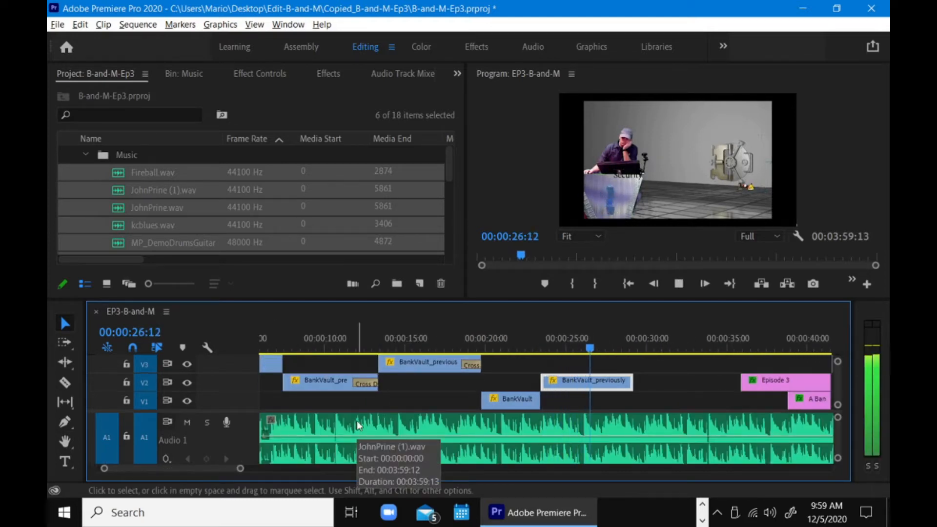
key(space)
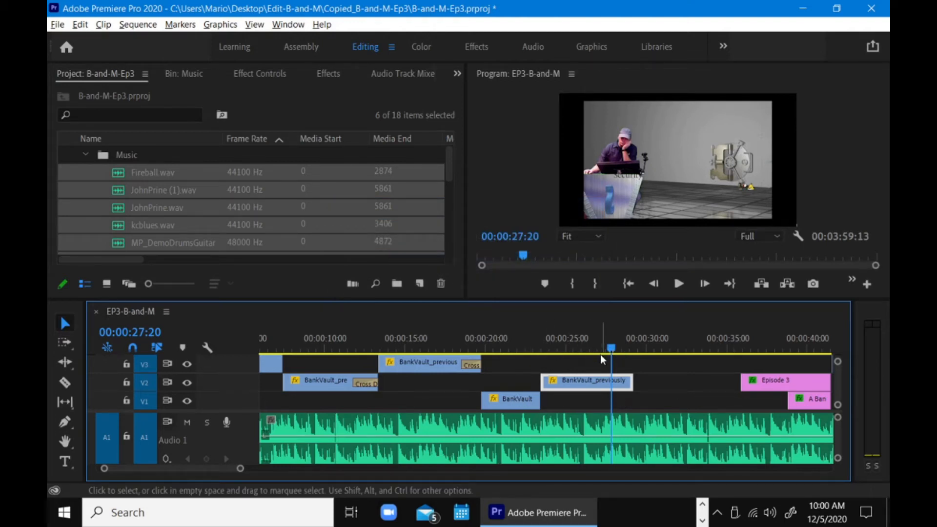
- Split the V2 BankVault clip at the music peak before 00:00:27:20 with the Razor tool and select its segments in turn
click(61, 382)
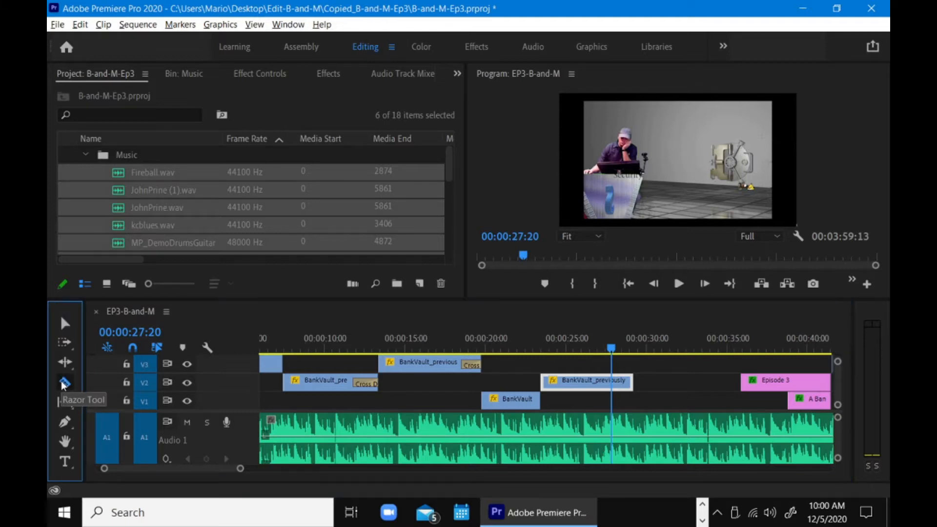
click(579, 383)
click(64, 324)
click(561, 384)
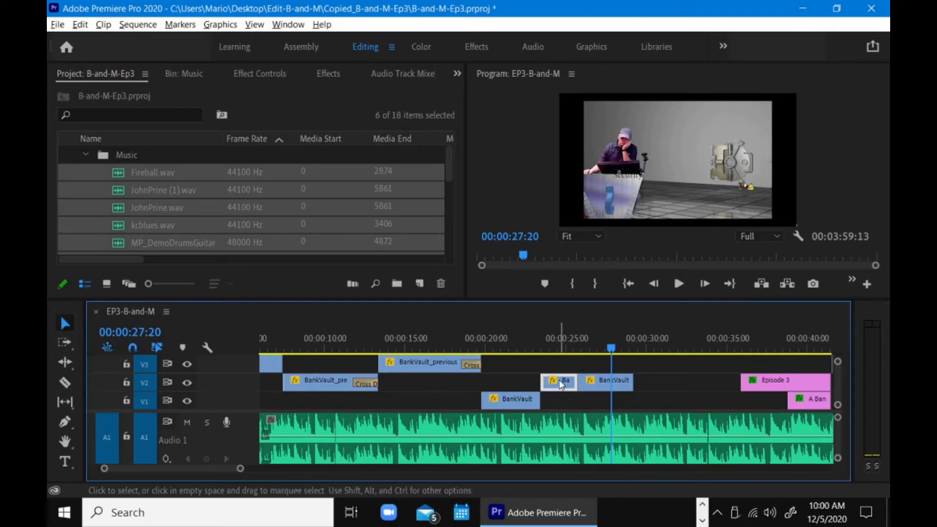
click(595, 383)
click(567, 382)
- Switch back and forth between the Razor and Selection tools
key(c)
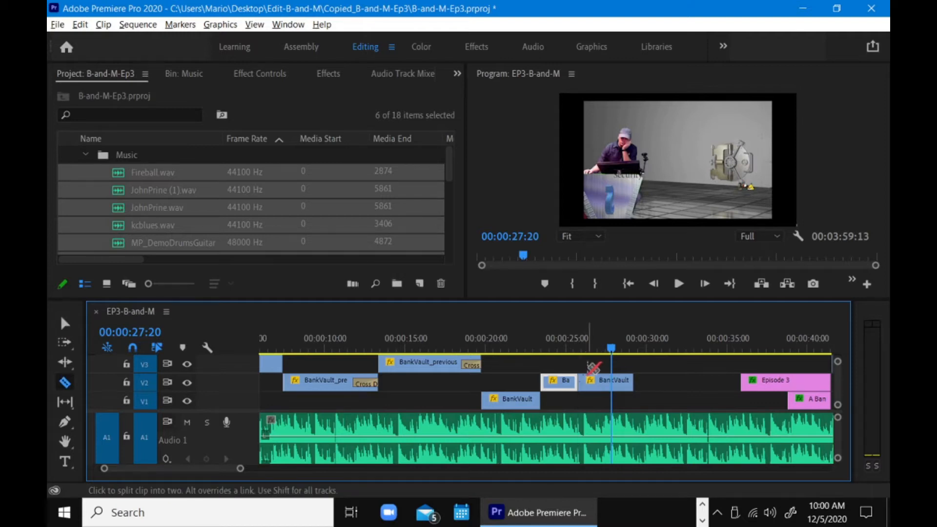
key(v)
key(c)
key(v)
key(c)
key(v)
key(c)
key(c)
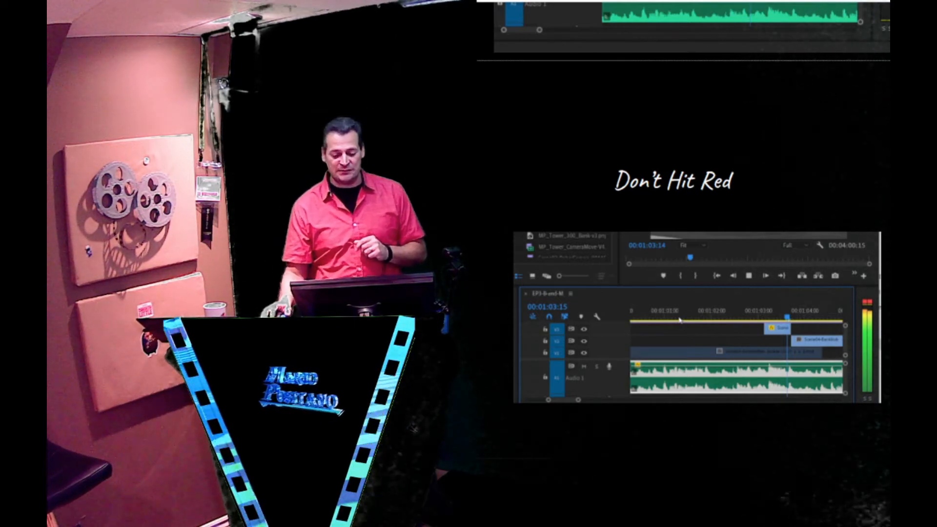
scroll(782, 198, down, 6)
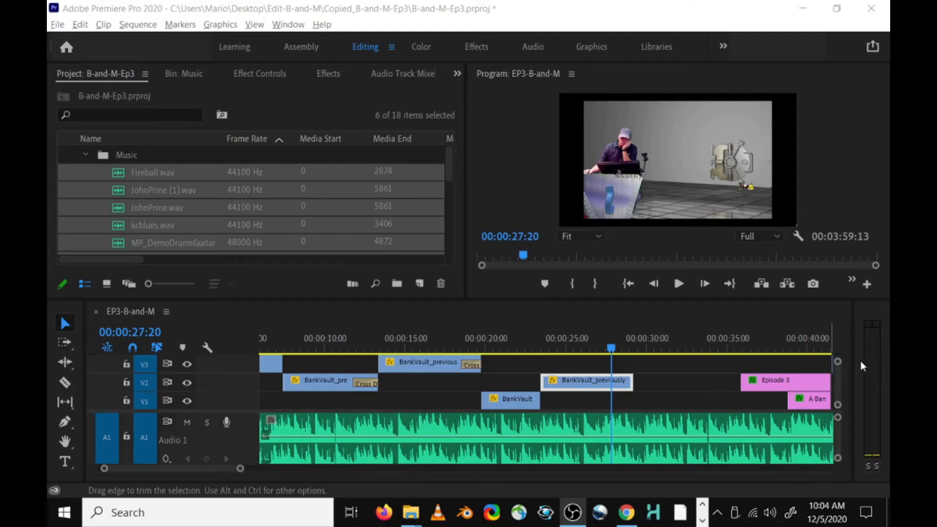
- Widen the audio meters until their dB scale shows, and play the V1 and V2 BankVault clips to check the music level
click(456, 348)
key(space)
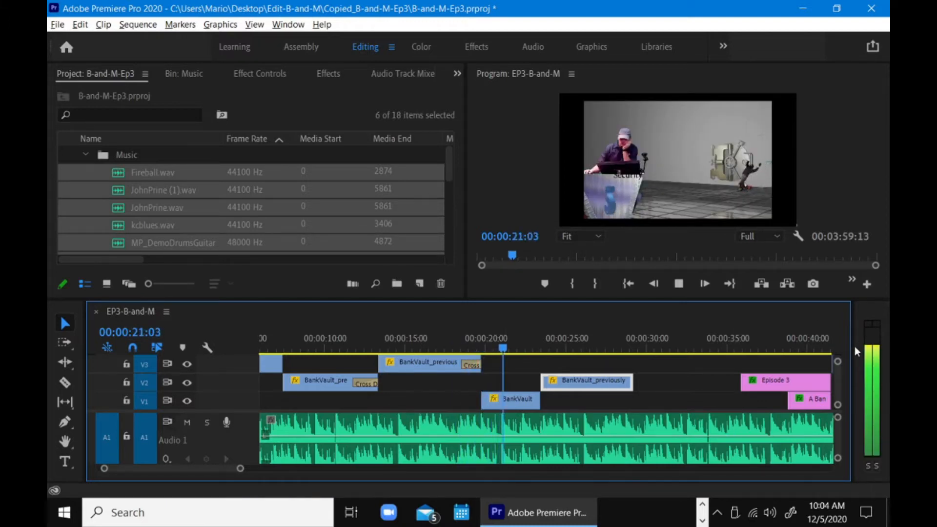
drag(856, 352, 813, 352)
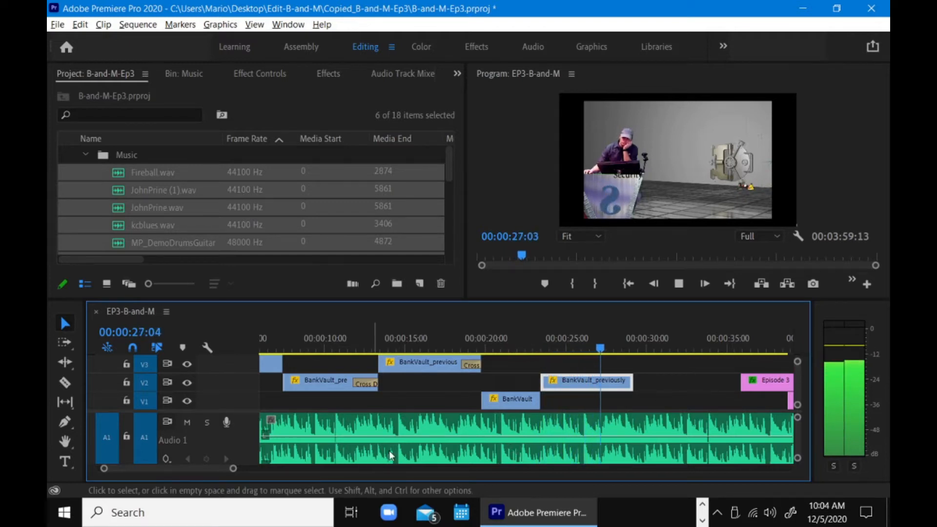
key(space)
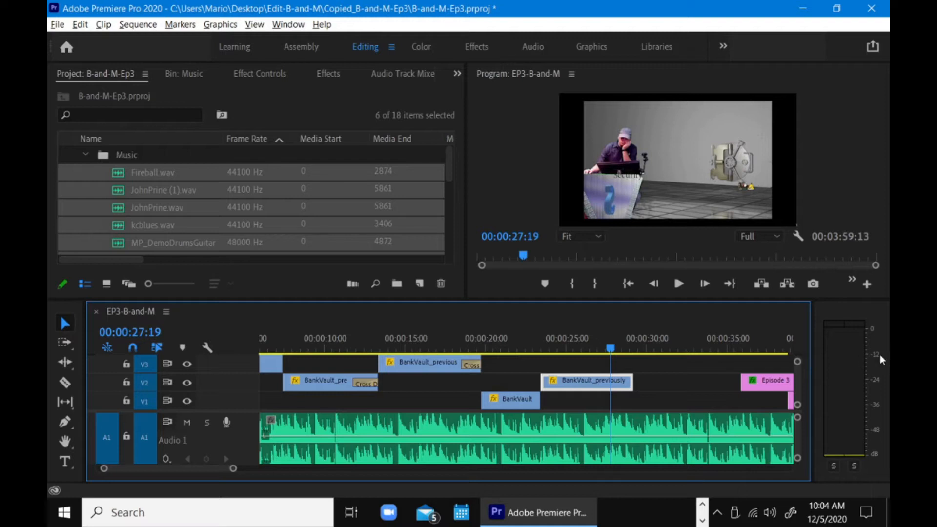
click(458, 340)
key(space)
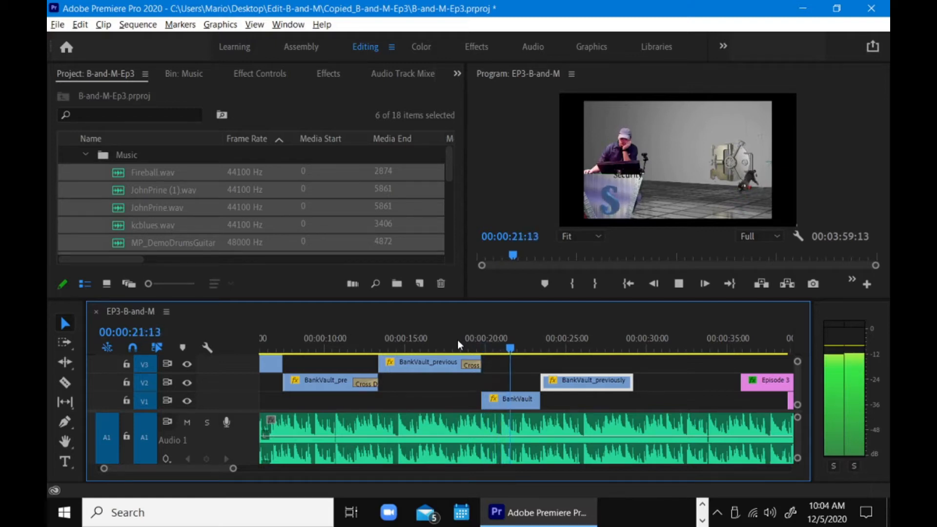
key(space)
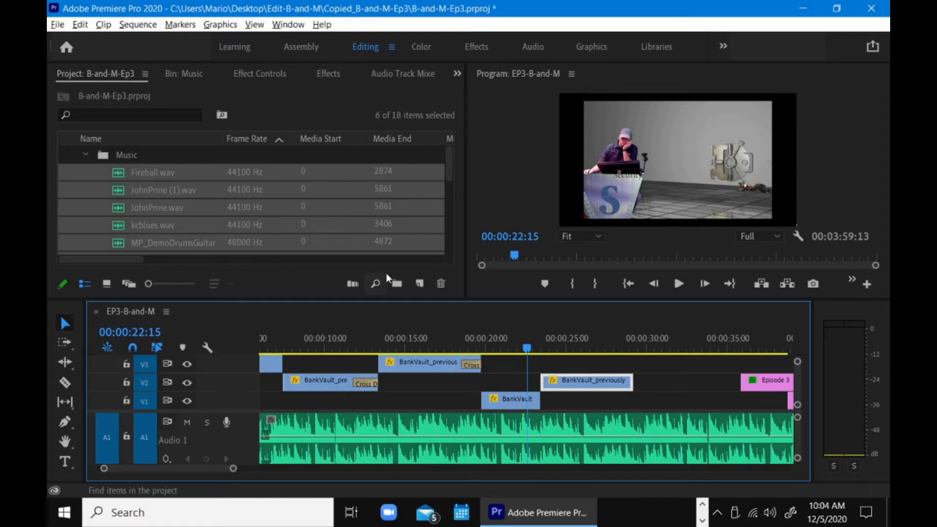
- Make more room above the timeline and open the Audio Track Mixer for EP3-B-and-M
drag(380, 298, 381, 315)
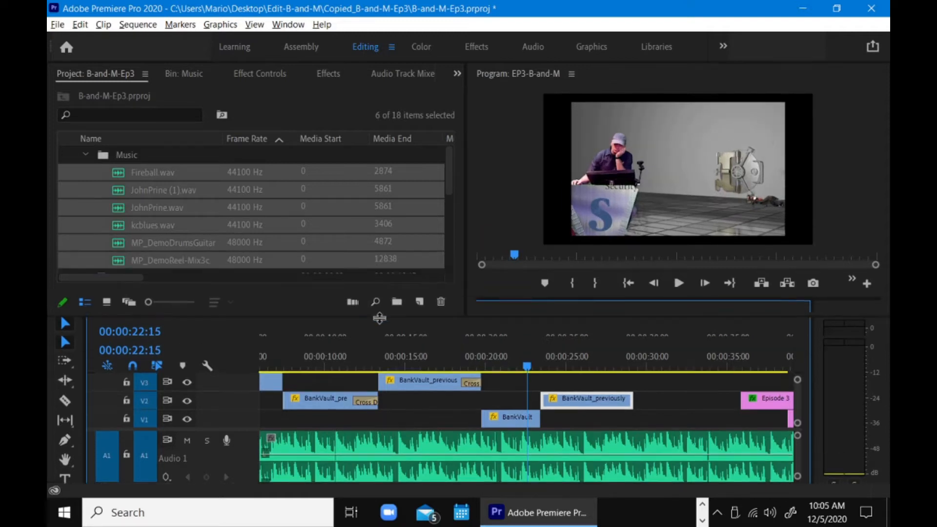
click(70, 73)
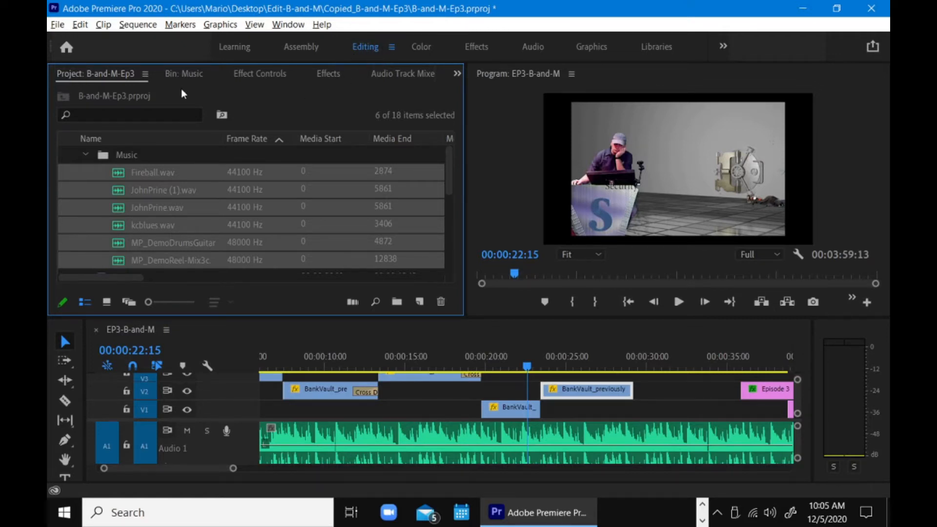
click(394, 74)
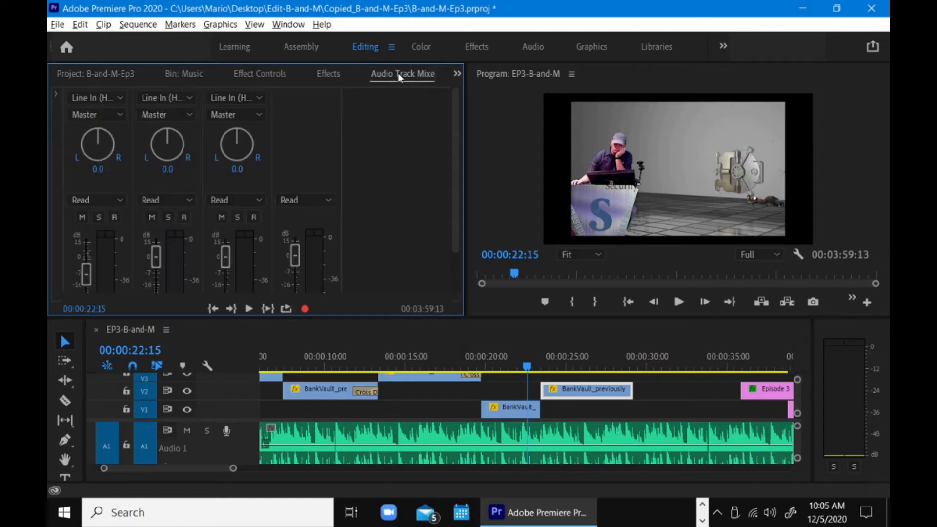
click(456, 72)
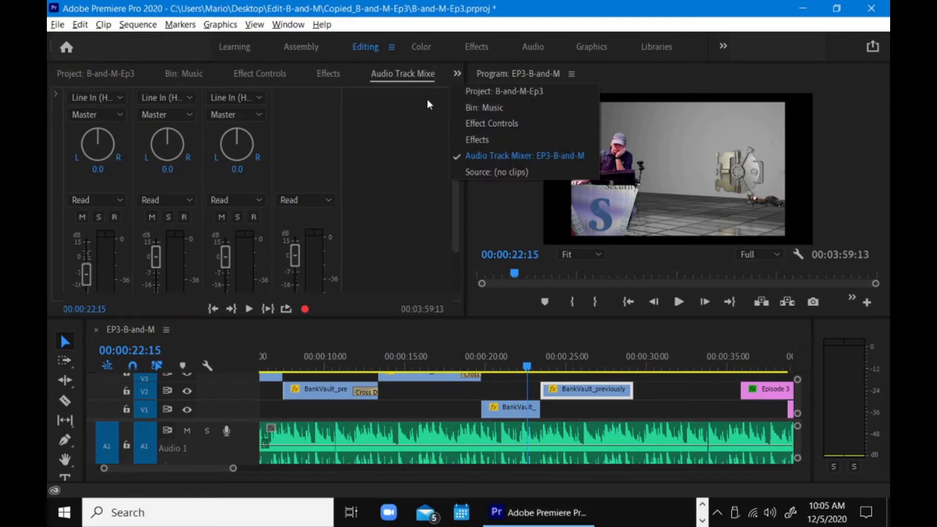
click(486, 91)
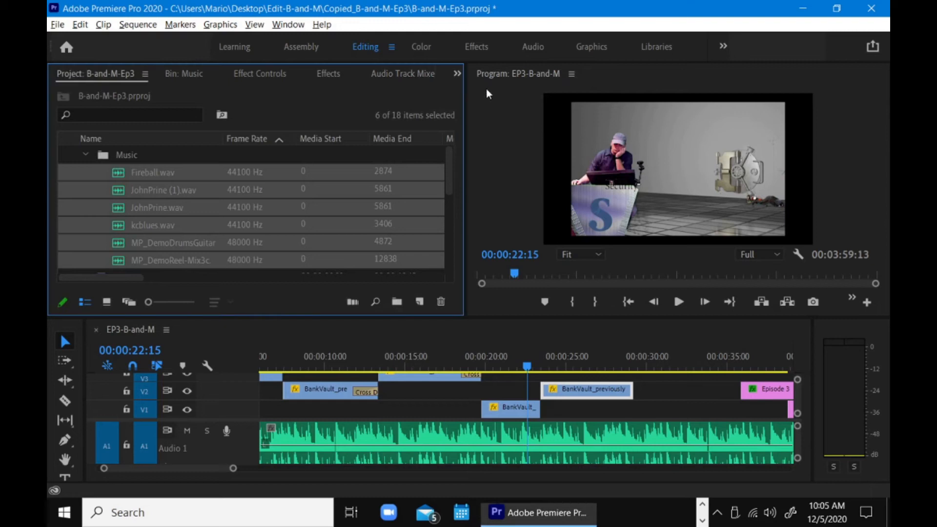
click(455, 72)
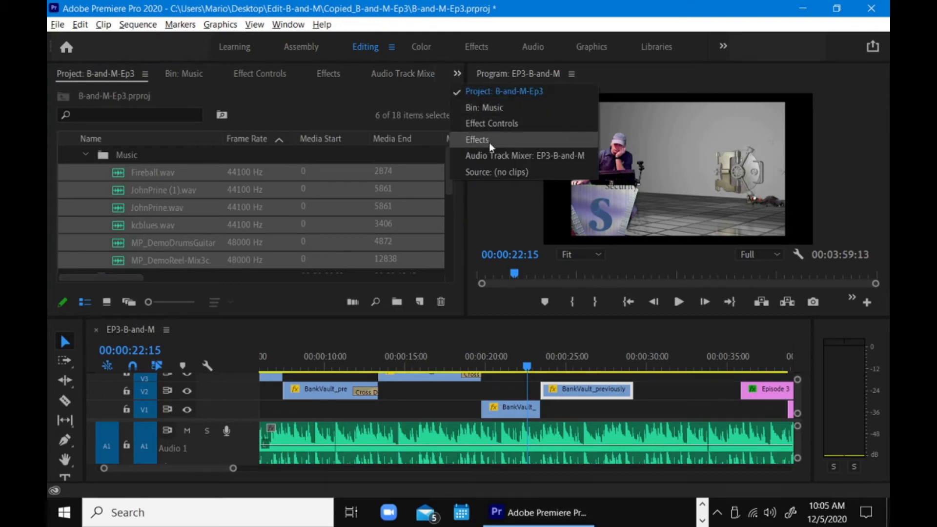
click(488, 156)
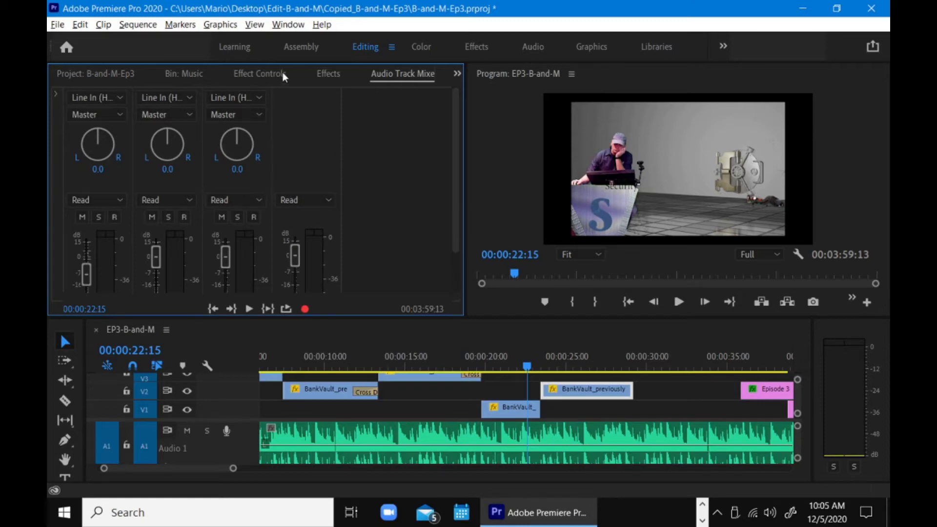
- Check that the Audio Track Mixer for EP3-B-and-M is enabled, and enlarge it until the complete volume faders show
click(288, 26)
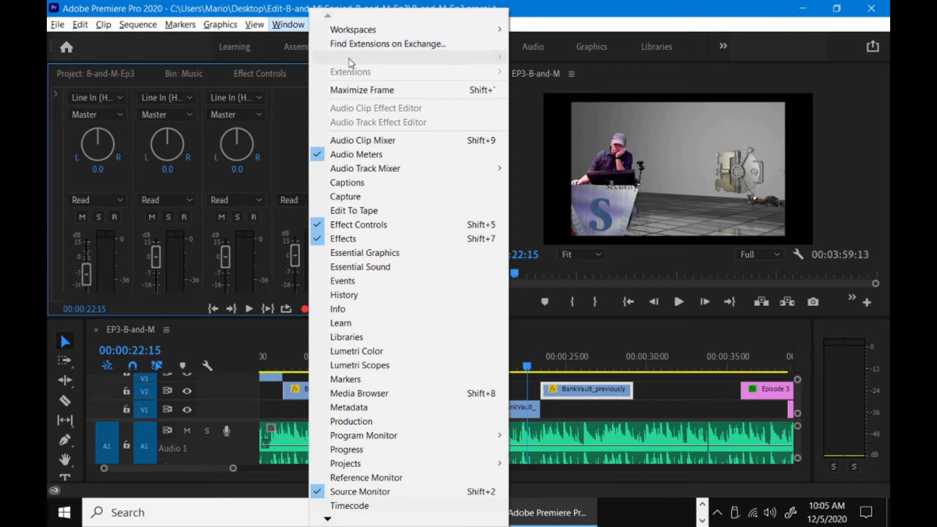
mouse_move(360, 172)
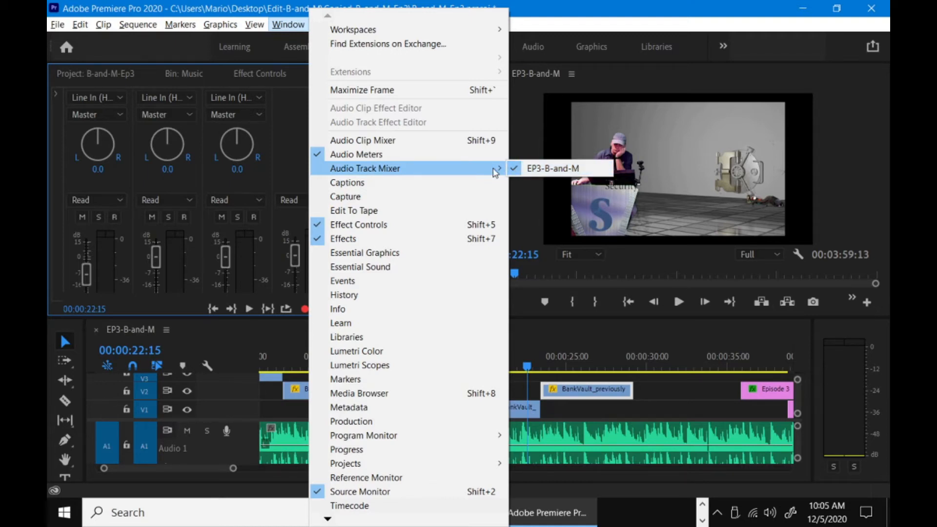
click(284, 140)
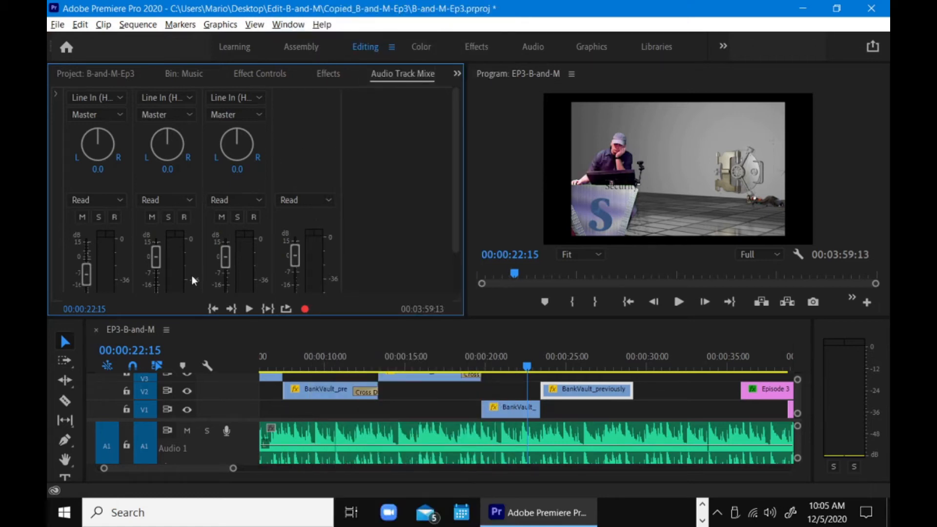
drag(235, 316, 229, 380)
- Play the music twice from around 00:00:05:00 to 00:00:06:06, checking the Audio 1 and Master peak levels in the mixer
click(264, 418)
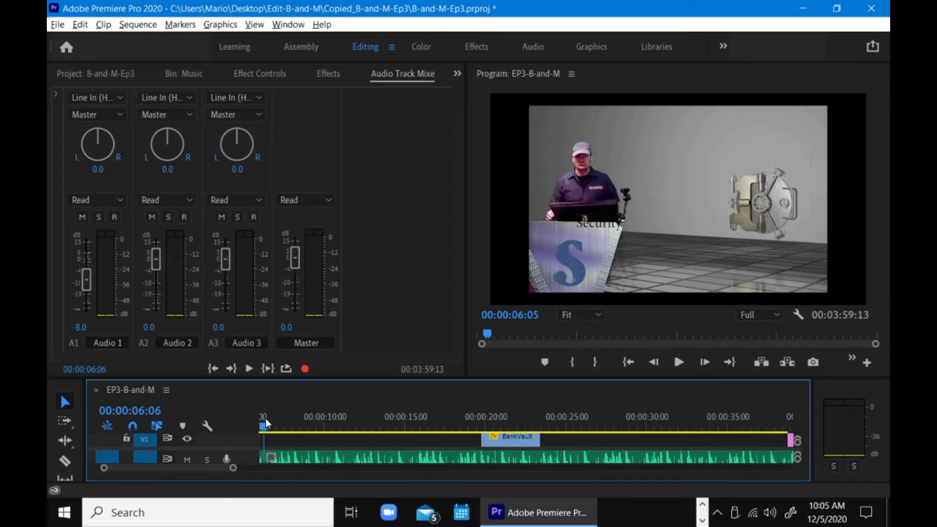
key(space)
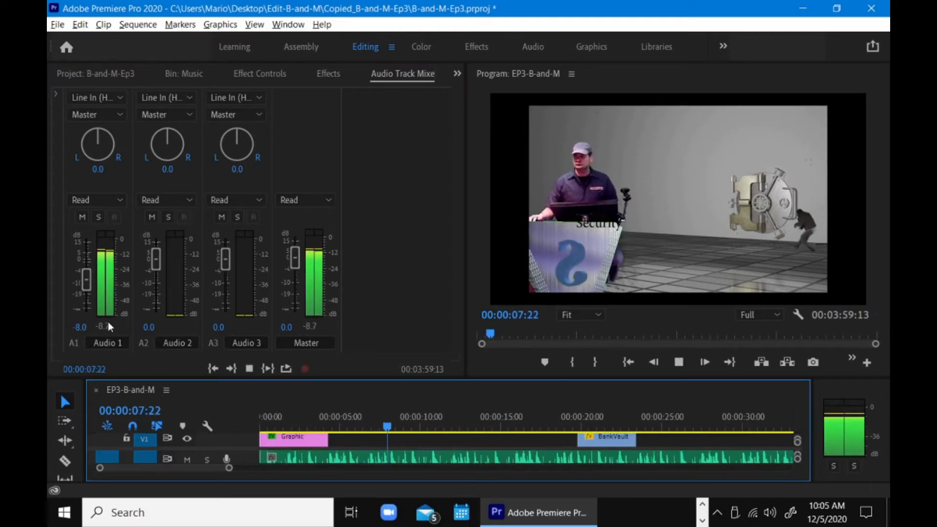
key(space)
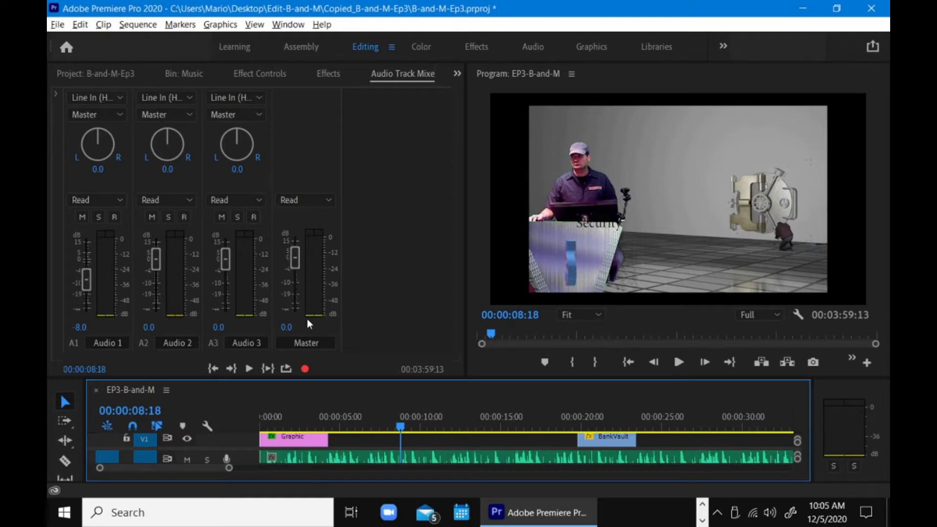
click(334, 414)
key(space)
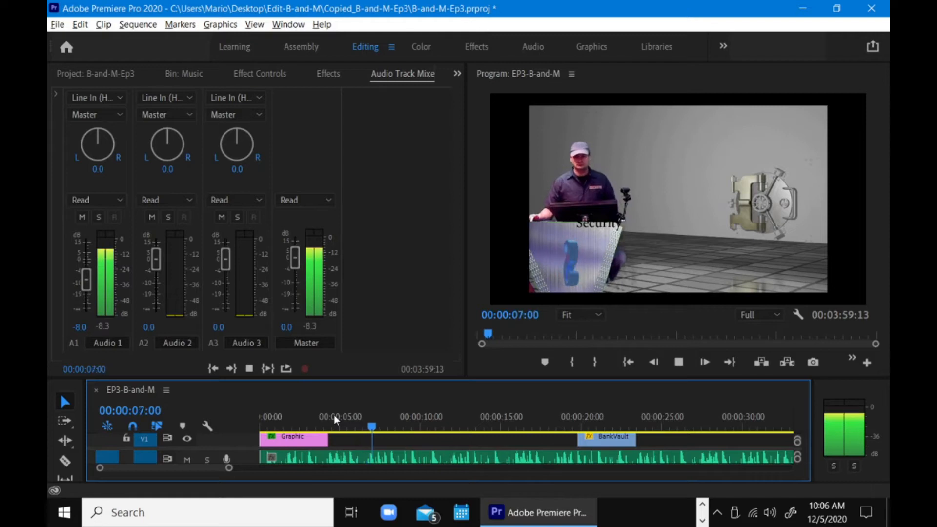
key(space)
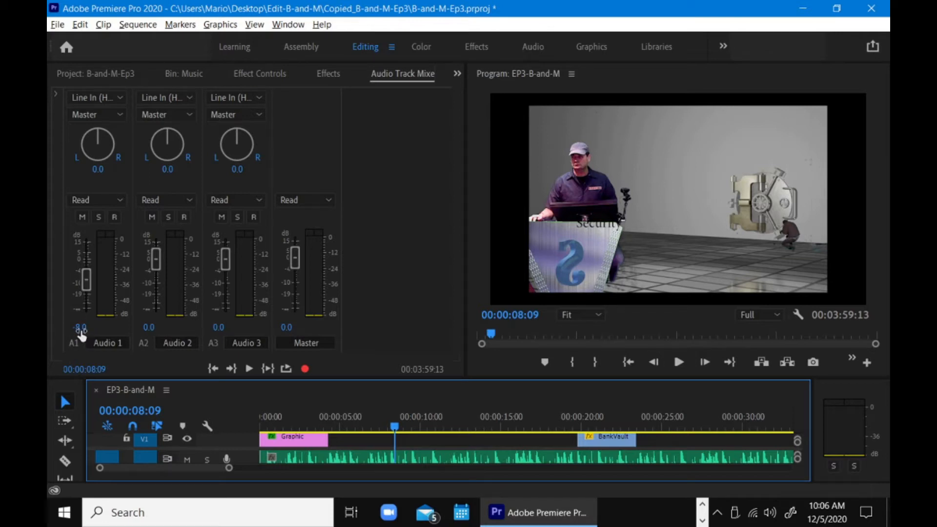
- Raise the Audio 1 track volume to 0.8 dB and play the music to check for clipping
drag(87, 286, 90, 262)
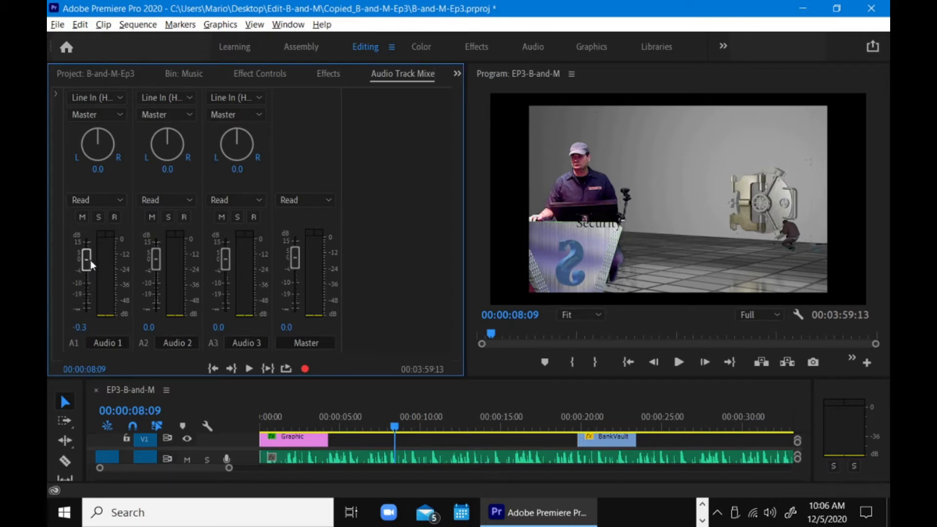
drag(90, 266, 93, 259)
click(370, 418)
key(space)
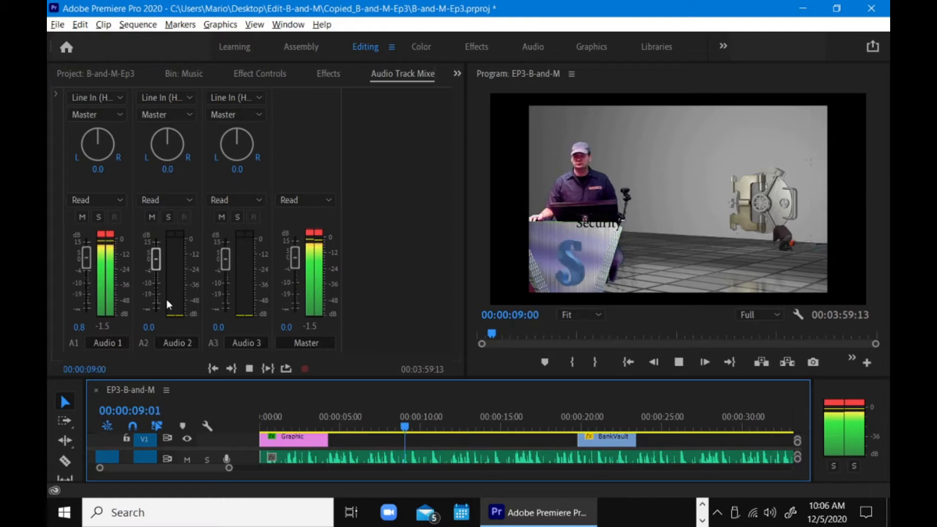
key(space)
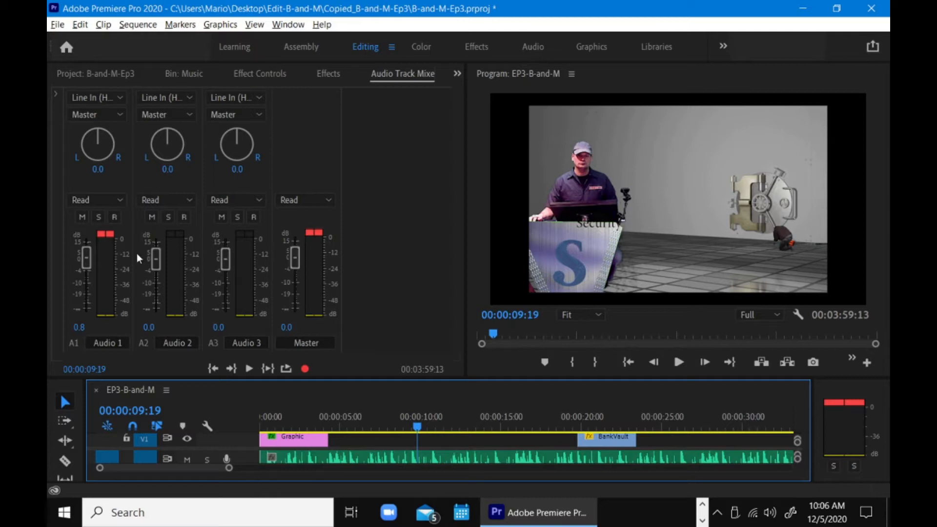
- Clear the Audio 1 and Master clipping indicators, lower the Audio 1 volume to -5.7 dB, and play the music
click(102, 234)
click(312, 232)
drag(87, 260, 87, 274)
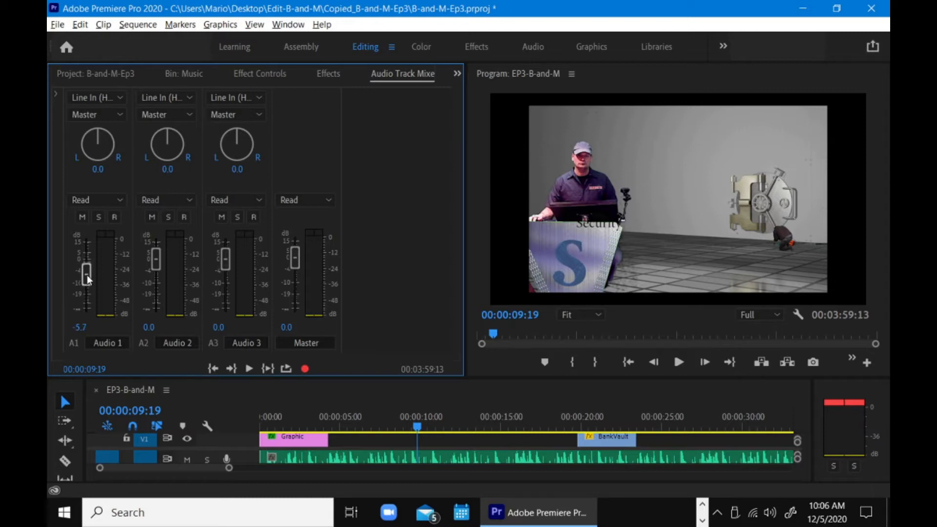
key(space)
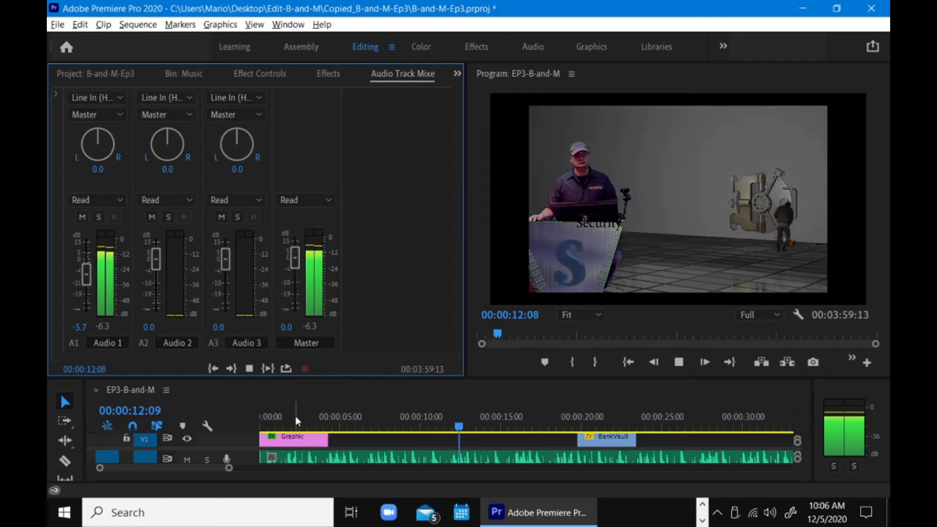
key(space)
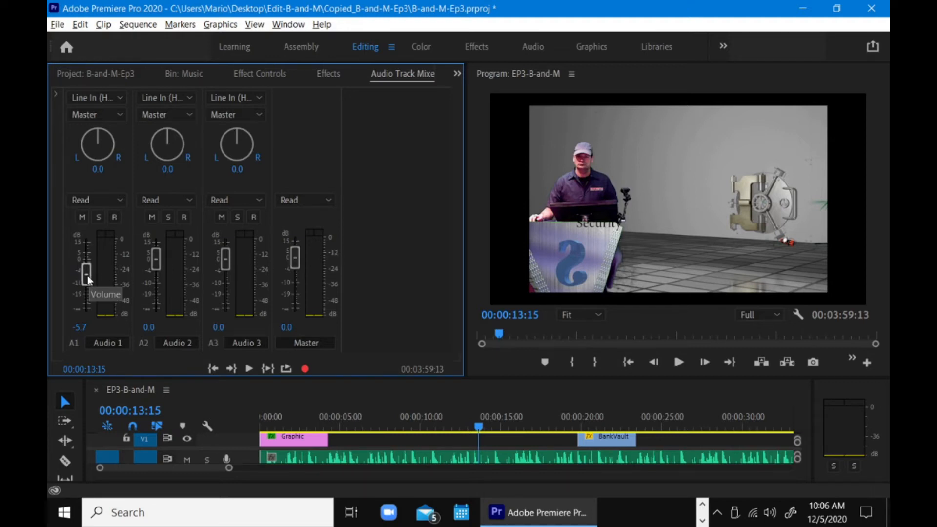
- Lower the Audio 1 volume to -10.6 dB and check the level by playing from 00:00:06:03
drag(87, 278, 87, 291)
click(361, 419)
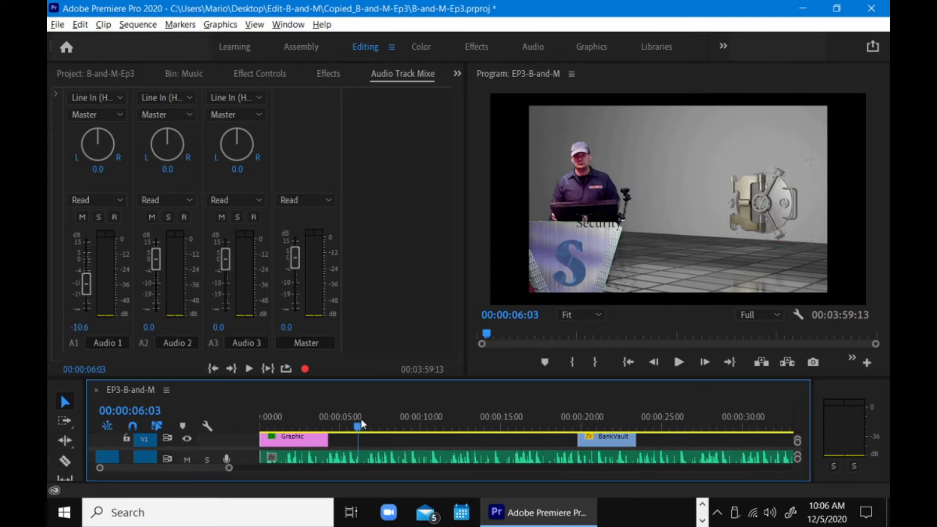
key(space)
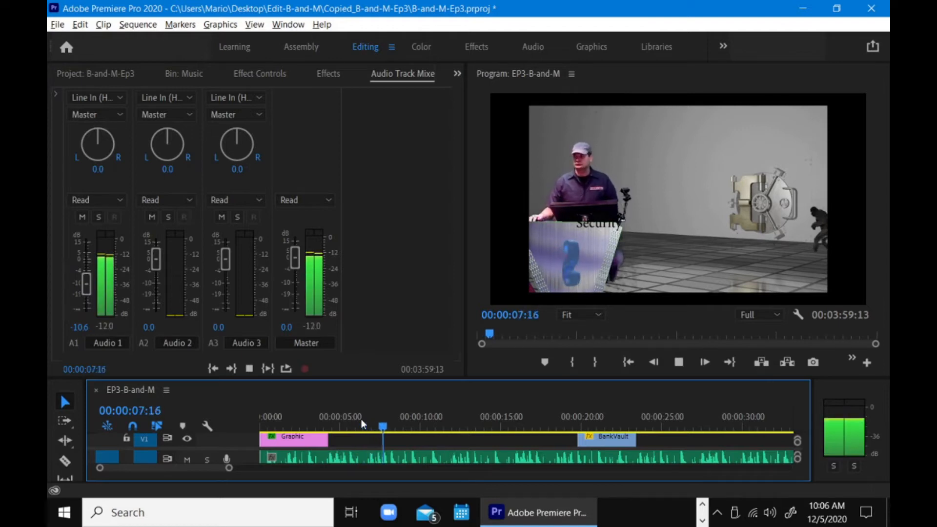
key(space)
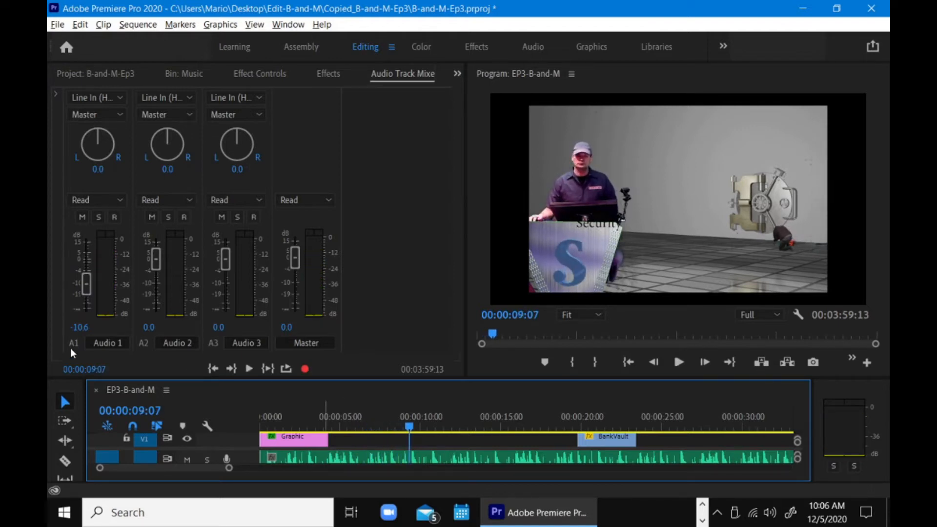
- Set the Audio 1 volume to -8 dB and replay the music to check the Audio 1 and Master peaks
click(86, 327)
text(-)
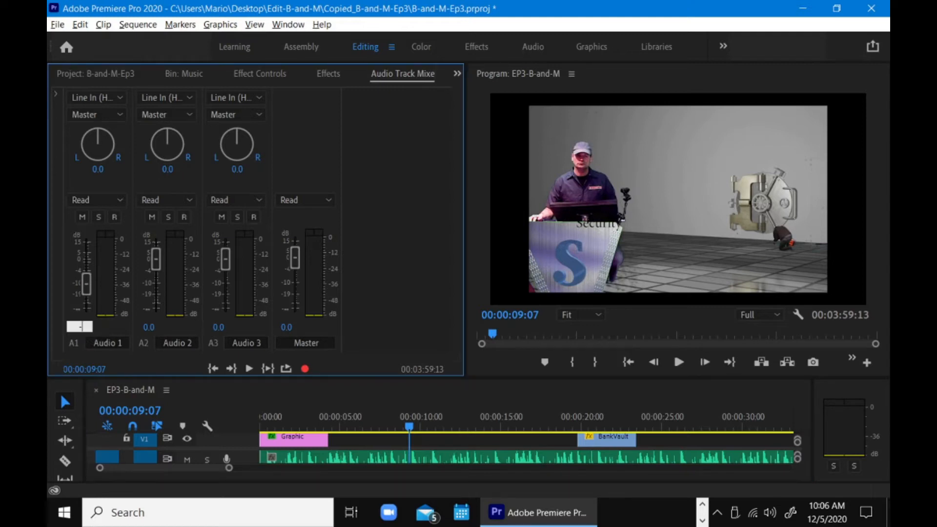
text(8)
key(Return)
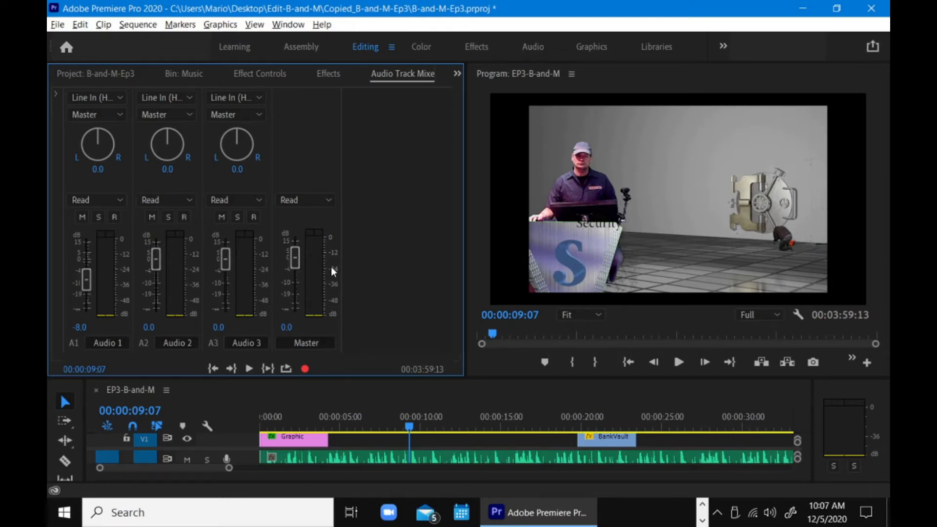
click(375, 427)
key(space)
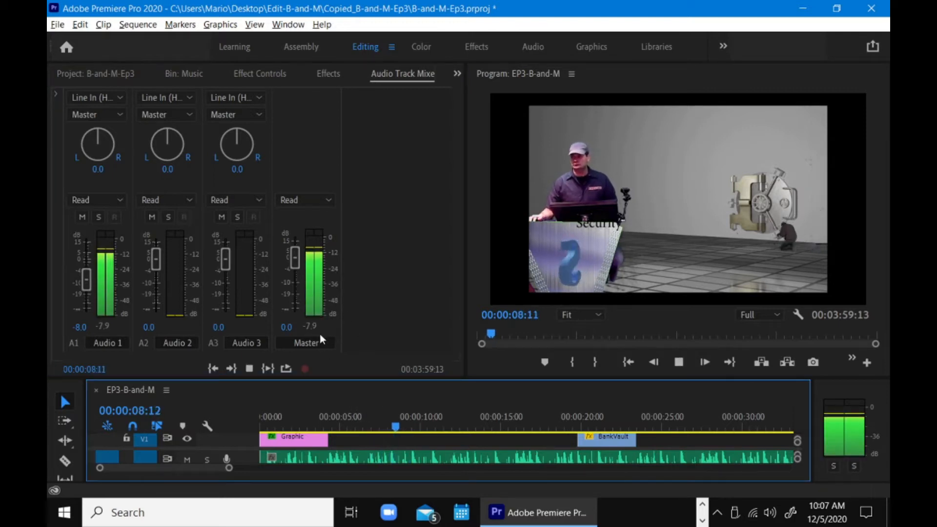
key(space)
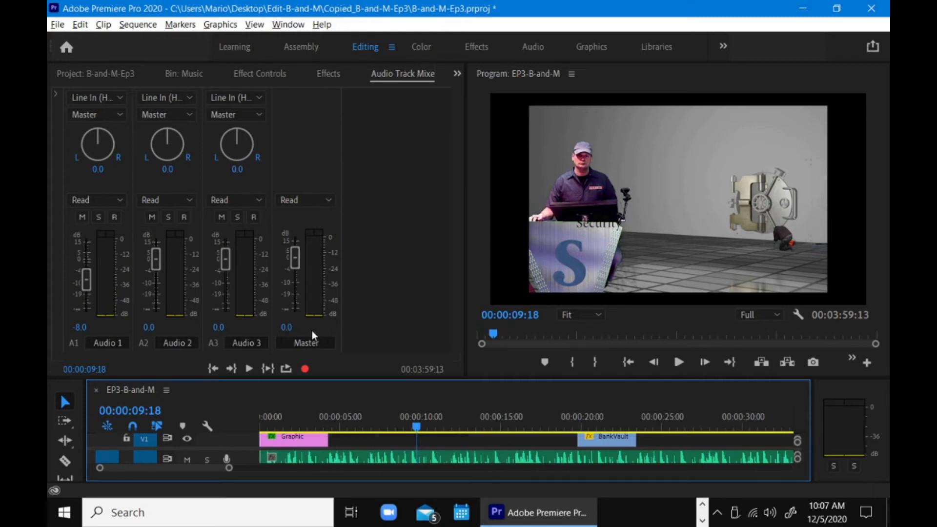
click(384, 427)
key(space)
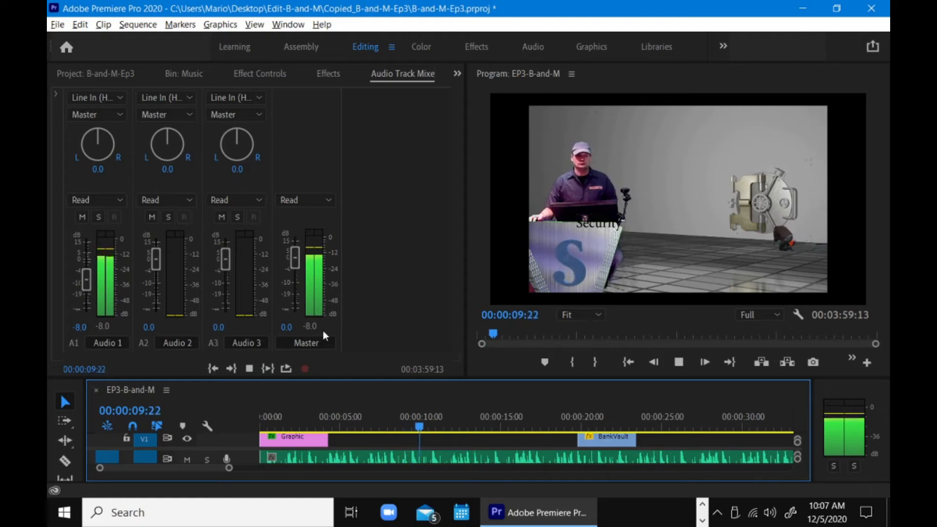
key(space)
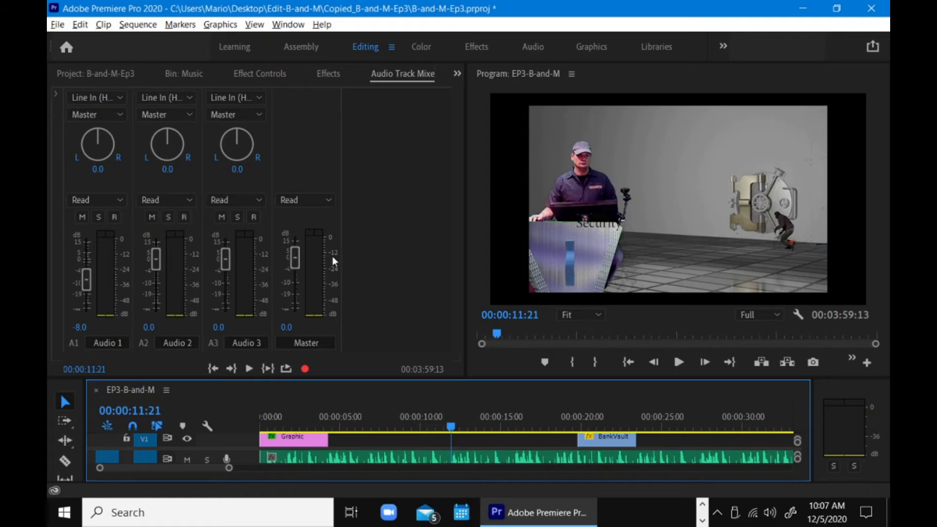
- Set the Master volume to -4 dB and play the sequence to check the resulting Master peak level
drag(298, 258, 298, 271)
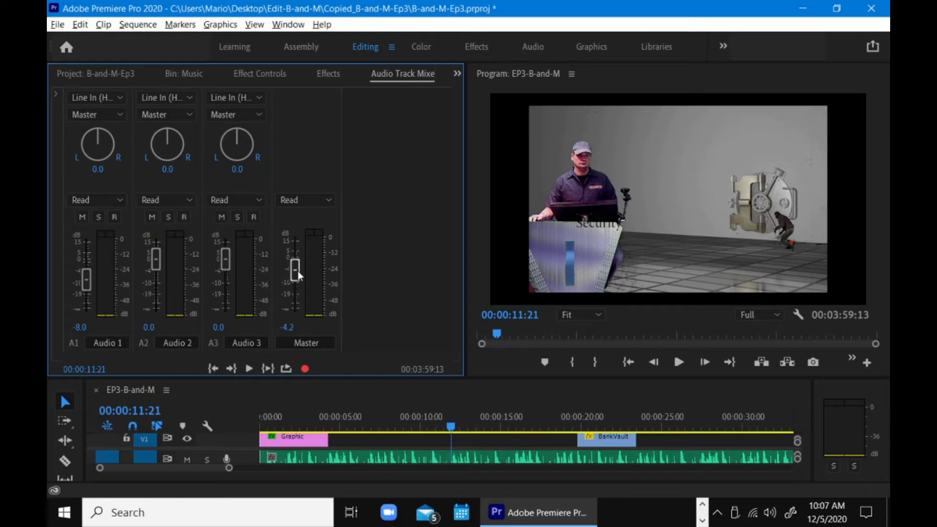
click(288, 326)
text(-4)
key(Return)
click(413, 427)
key(space)
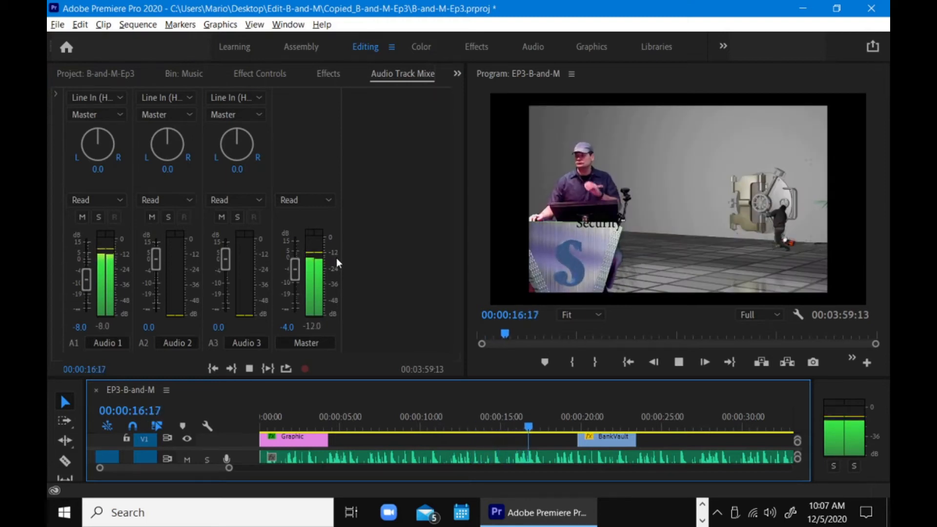
key(space)
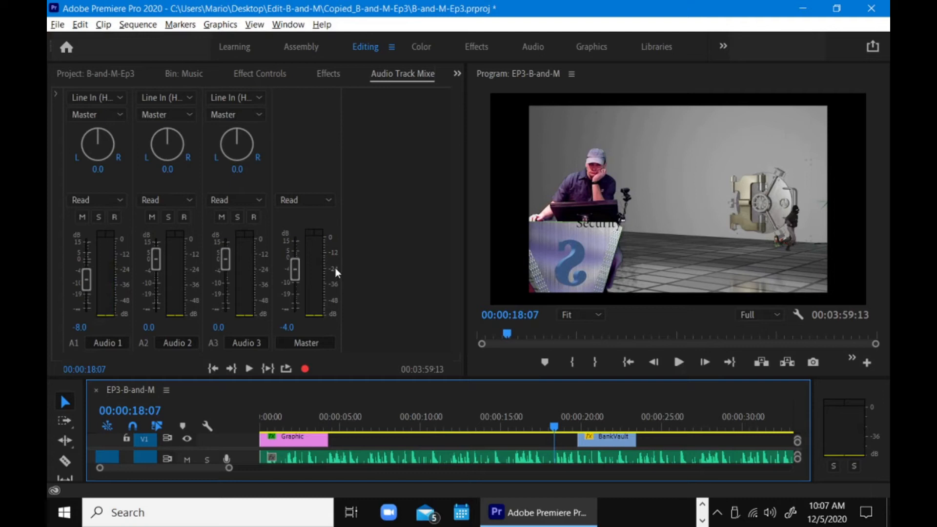
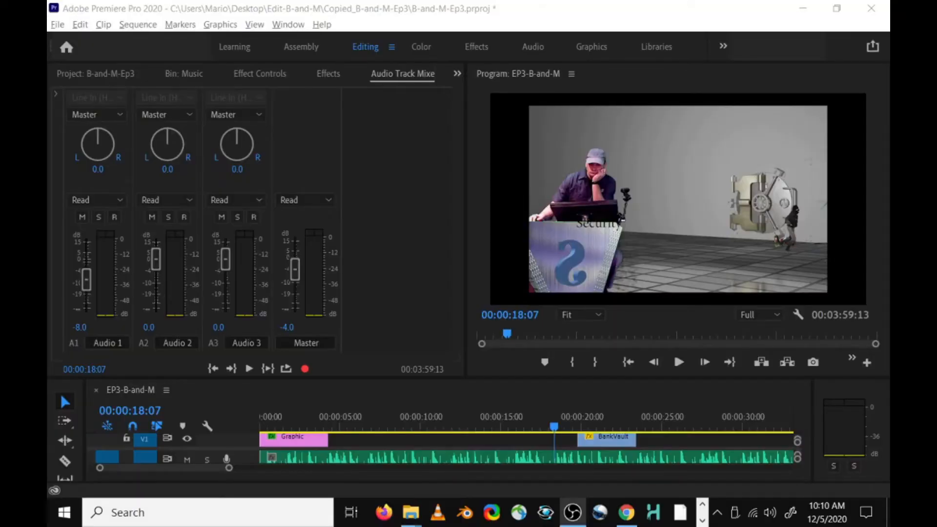
- Make more room for the timeline tracks and play from 00:00:24:15 and from just before the Episode 3 title
drag(423, 380, 423, 275)
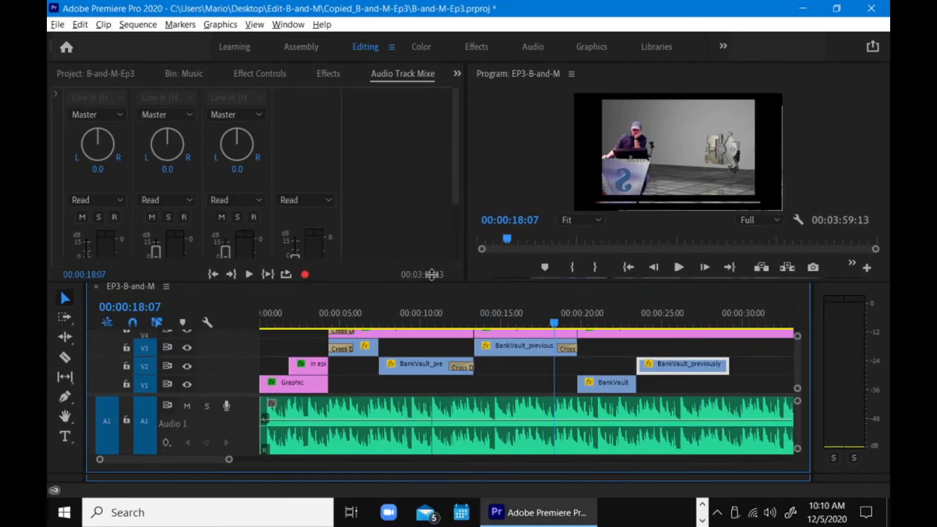
drag(217, 467, 227, 470)
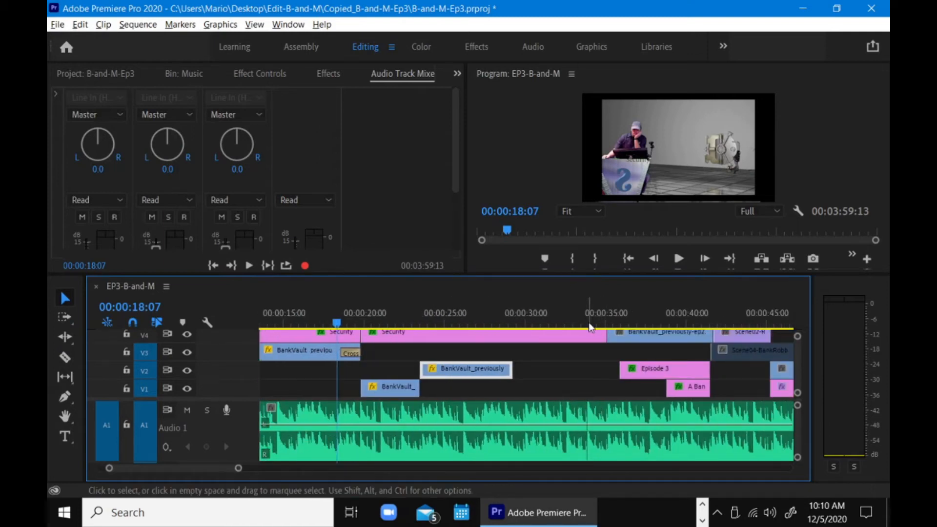
click(440, 318)
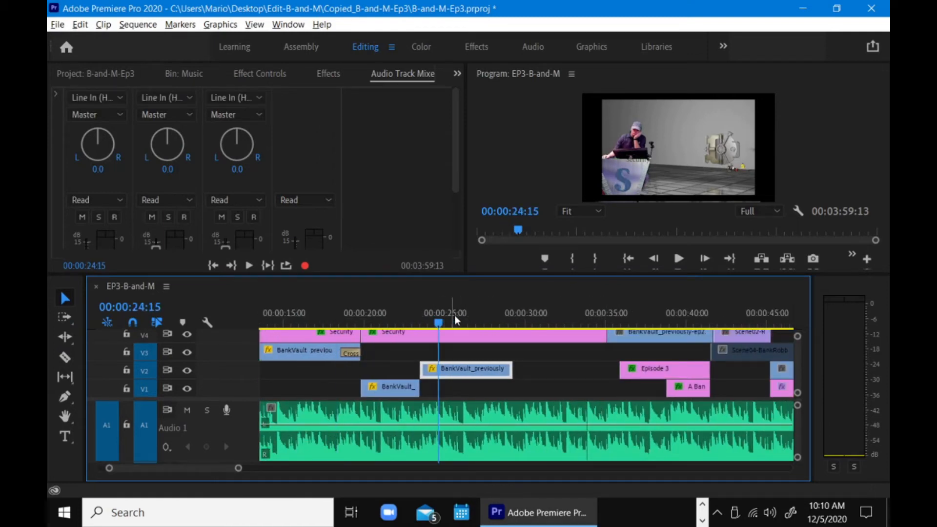
key(space)
key(space)
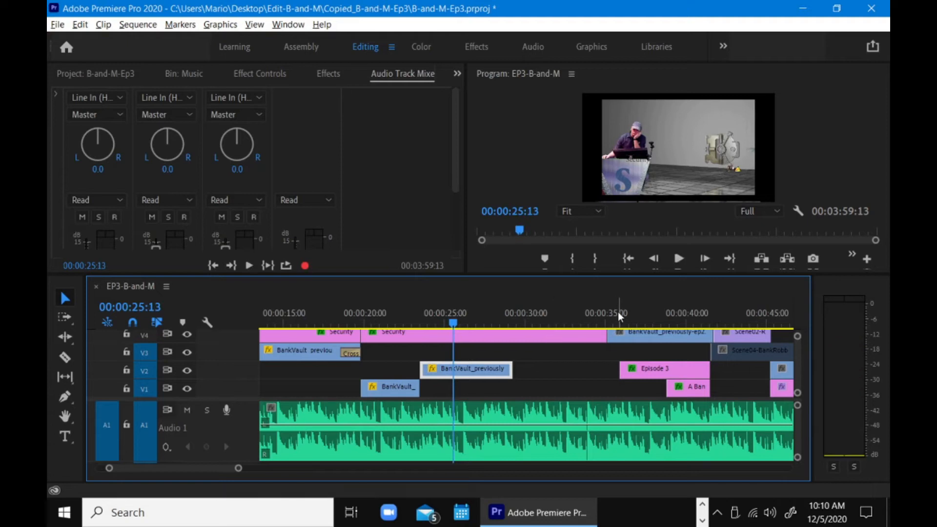
click(598, 316)
key(space)
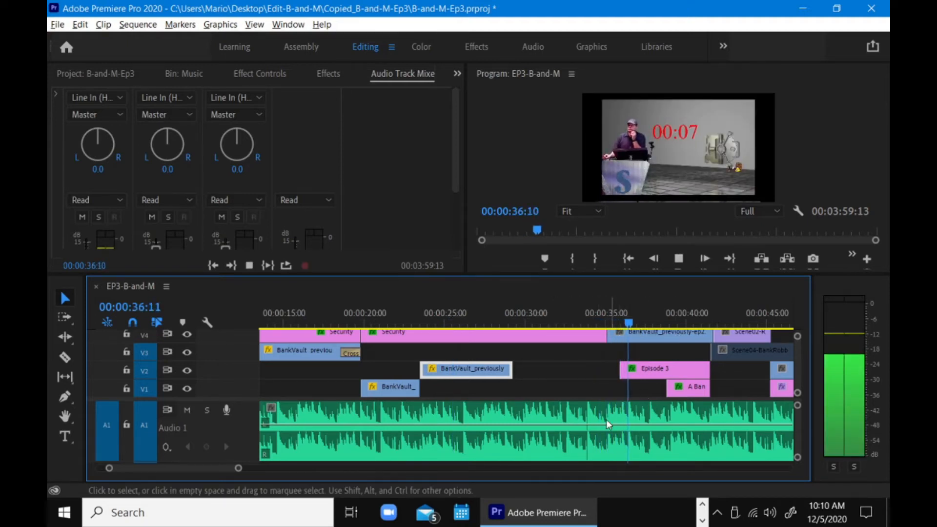
key(space)
- Play from 00:00:41:02 across the end of the Episode 3 title into the bank scene to check the timing against the music
drag(219, 468, 234, 469)
click(497, 312)
drag(497, 312, 447, 318)
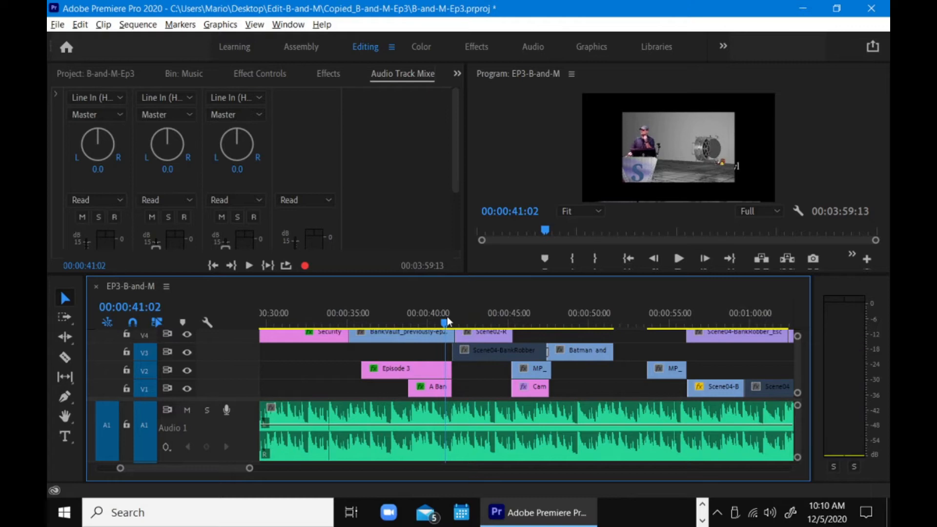
key(space)
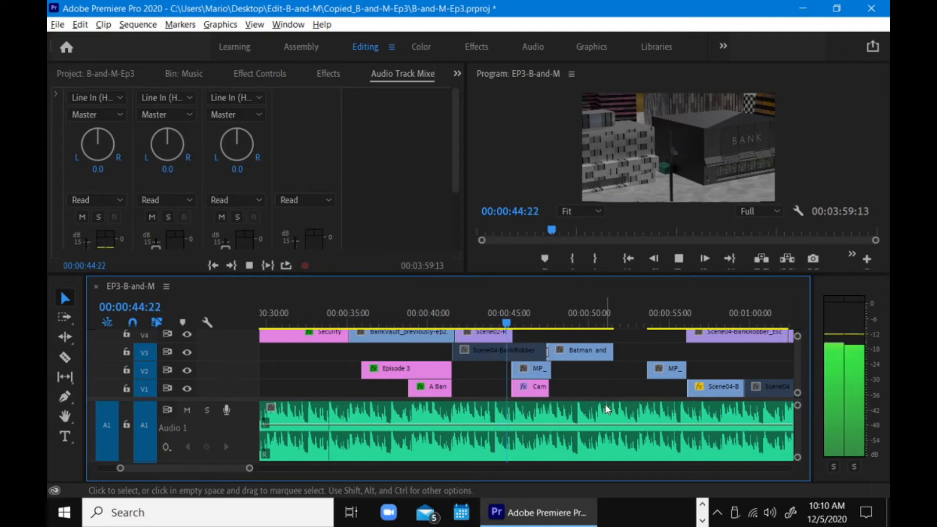
key(space)
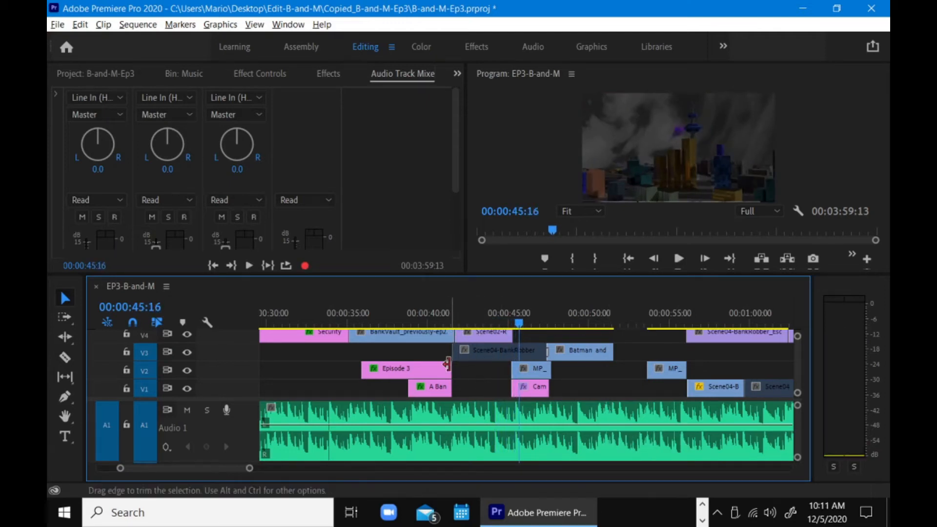
- Play from 00:00:41:13 at the end of the Episode 3 title into the bank scene to check the music transition point
click(434, 324)
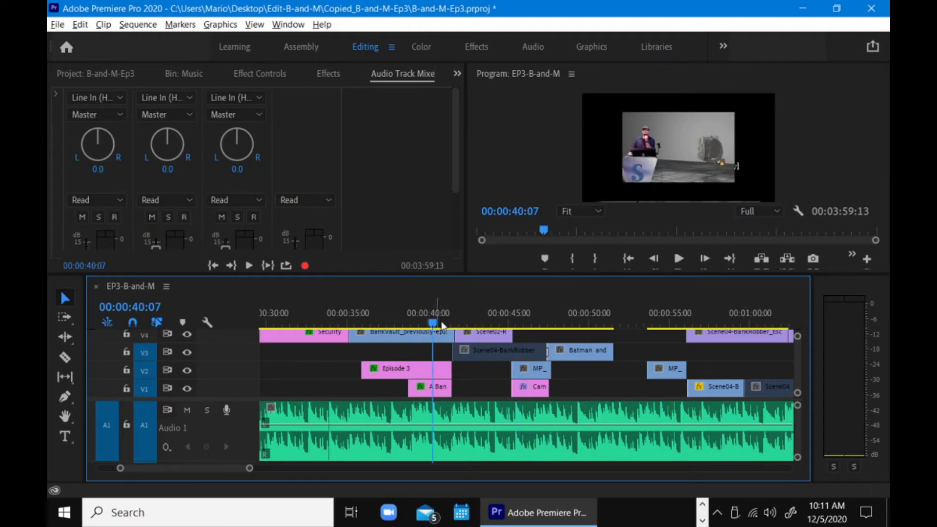
click(454, 324)
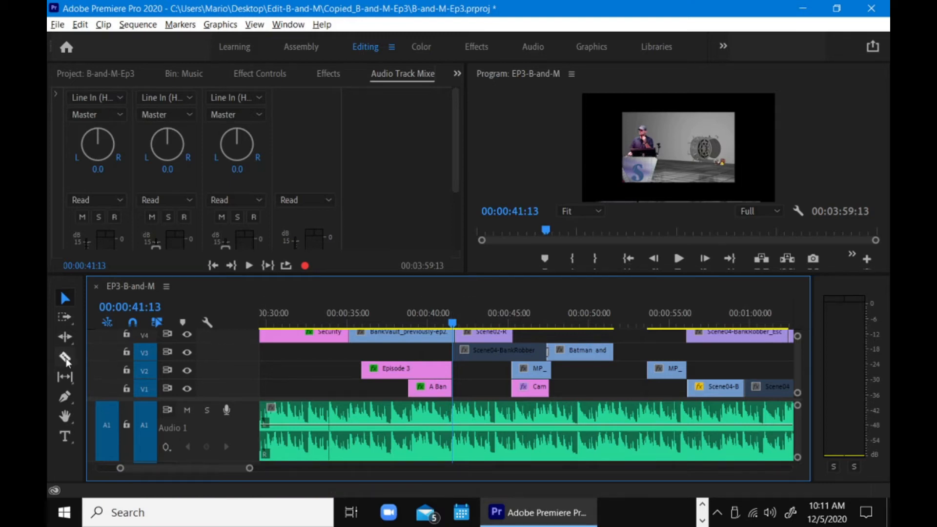
click(454, 322)
key(space)
key(space)
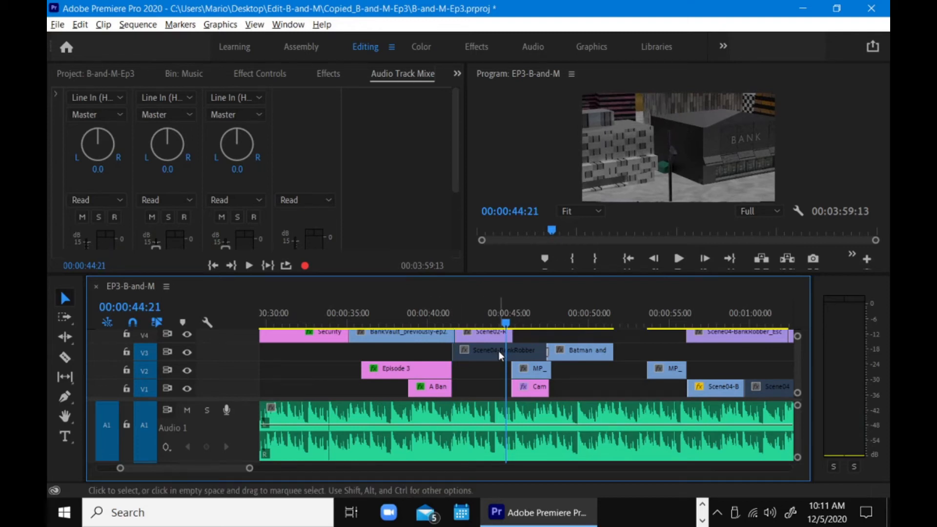
- Split the Audio 1 music clip at 00:00:41:08 and delete the part after the cut
drag(506, 323, 450, 336)
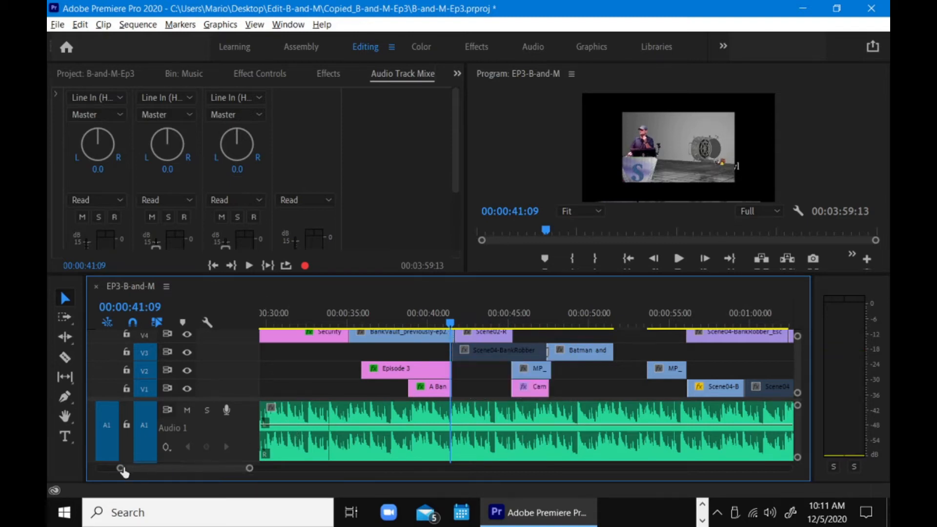
drag(120, 468, 144, 477)
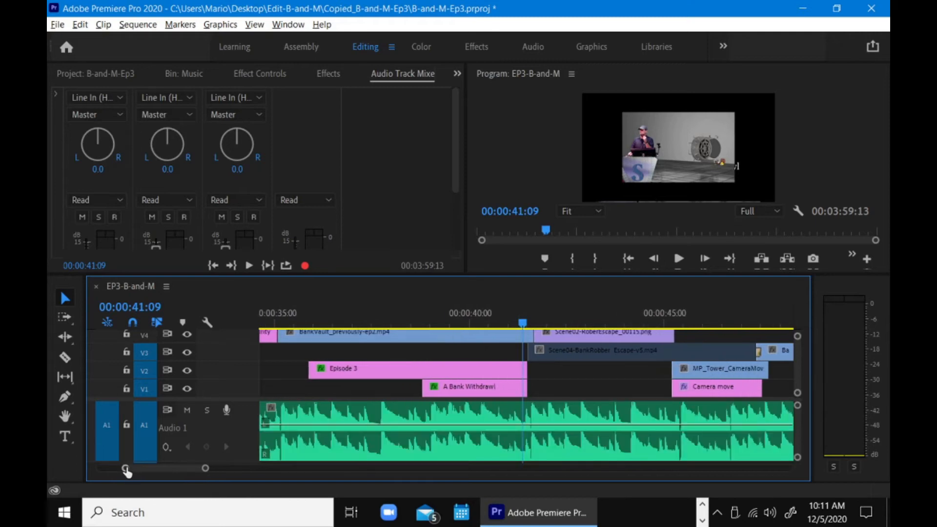
drag(522, 323, 521, 324)
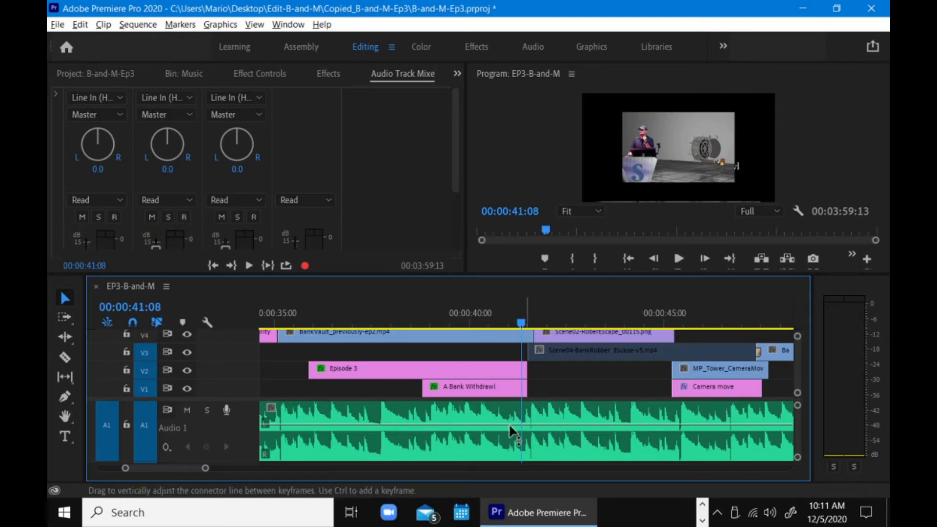
click(66, 360)
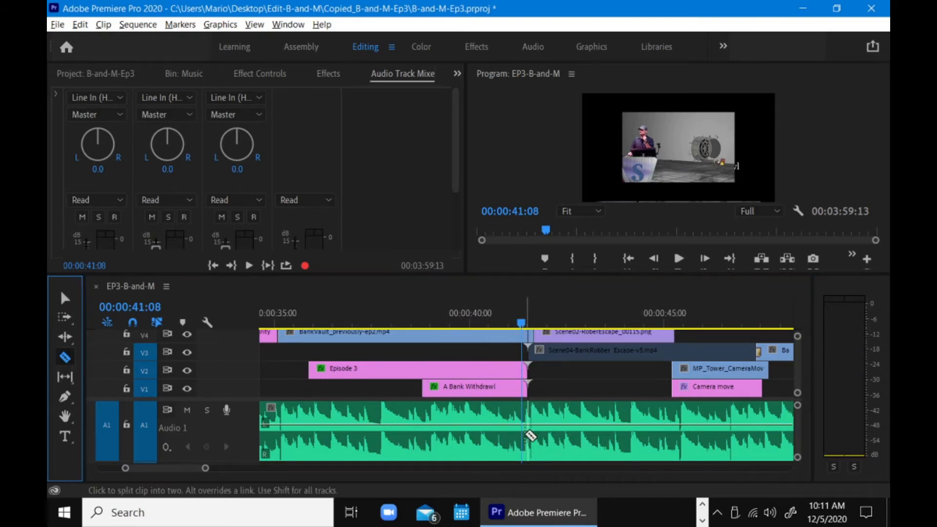
click(522, 429)
key(v)
click(590, 446)
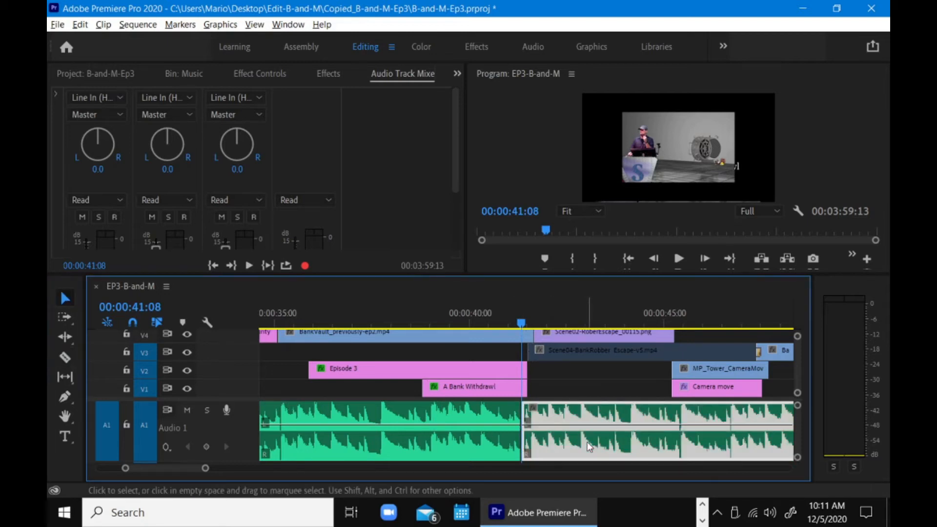
key(Delete)
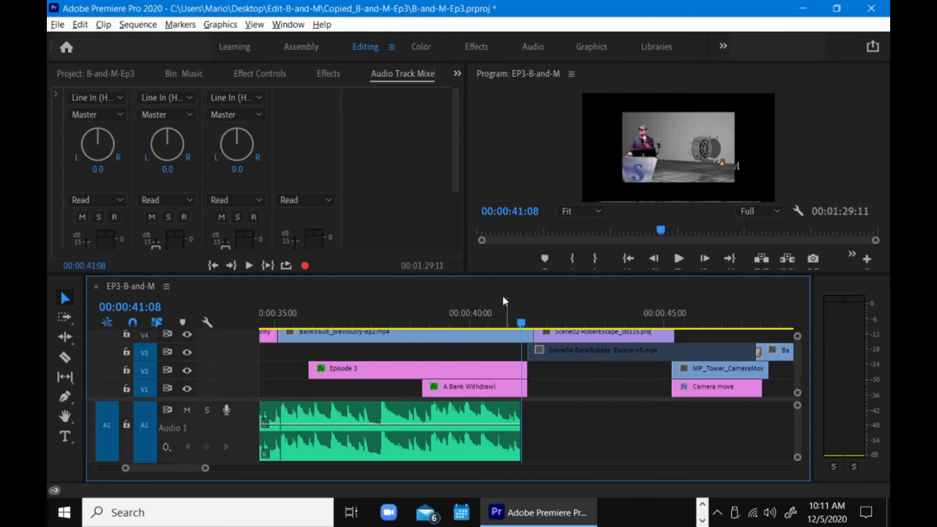
- Place MP_DemoDrumsGuitar from the Music bin on the Audio 2 track, starting at 00:00:41:08
drag(497, 274, 497, 213)
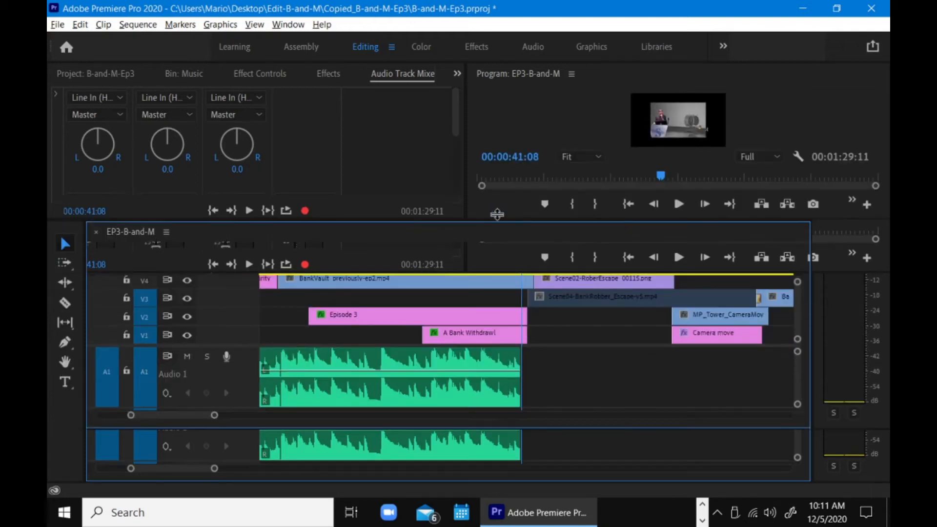
click(95, 75)
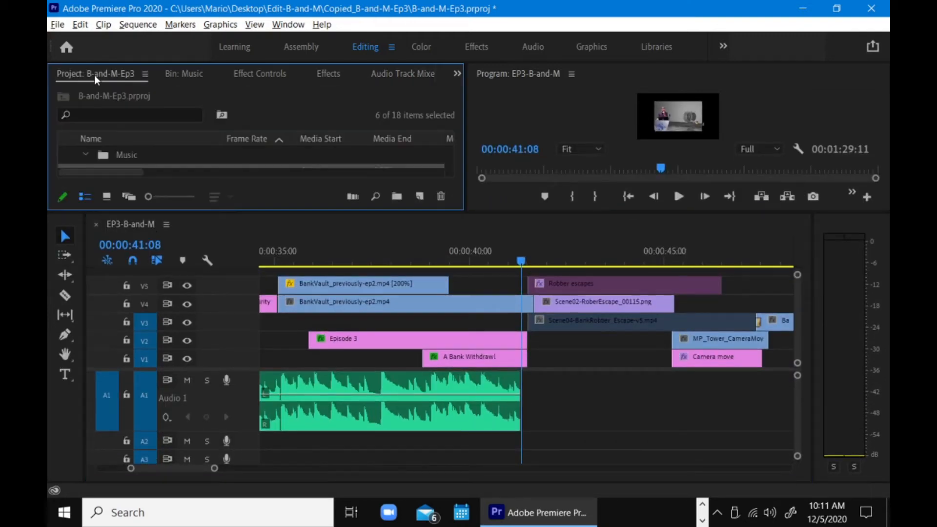
click(112, 154)
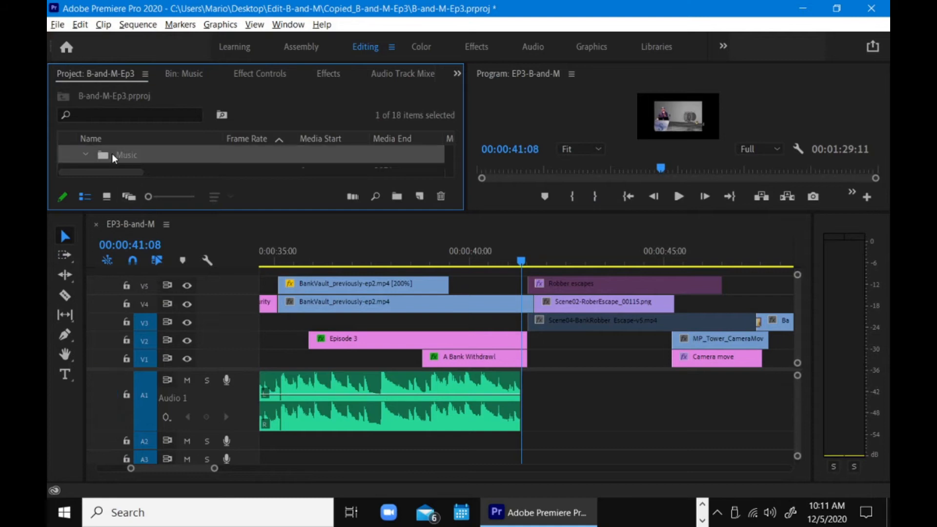
drag(136, 214, 170, 286)
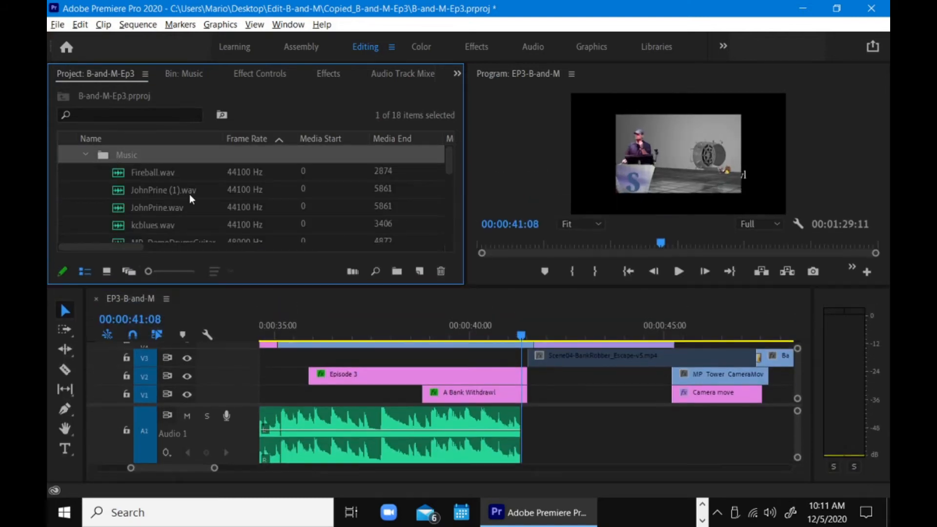
scroll(165, 220, down, 2)
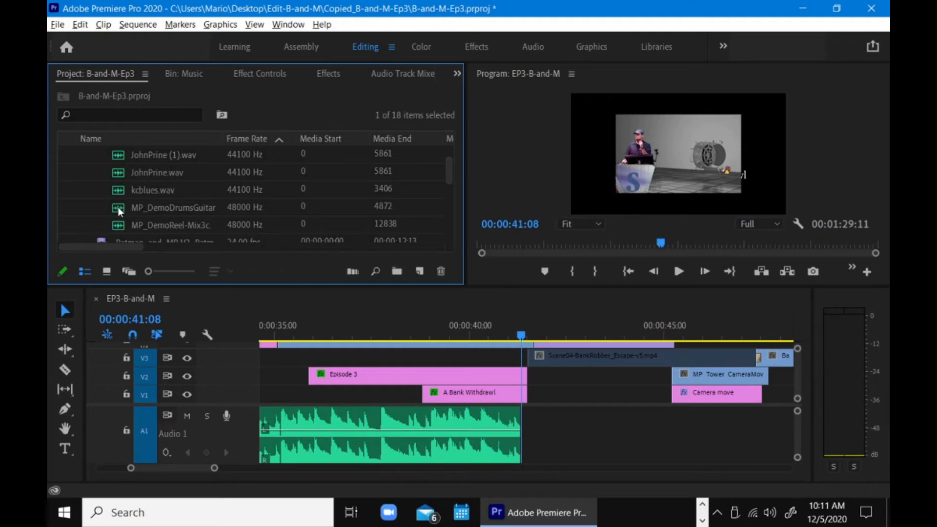
drag(119, 208, 518, 207)
drag(555, 416, 548, 455)
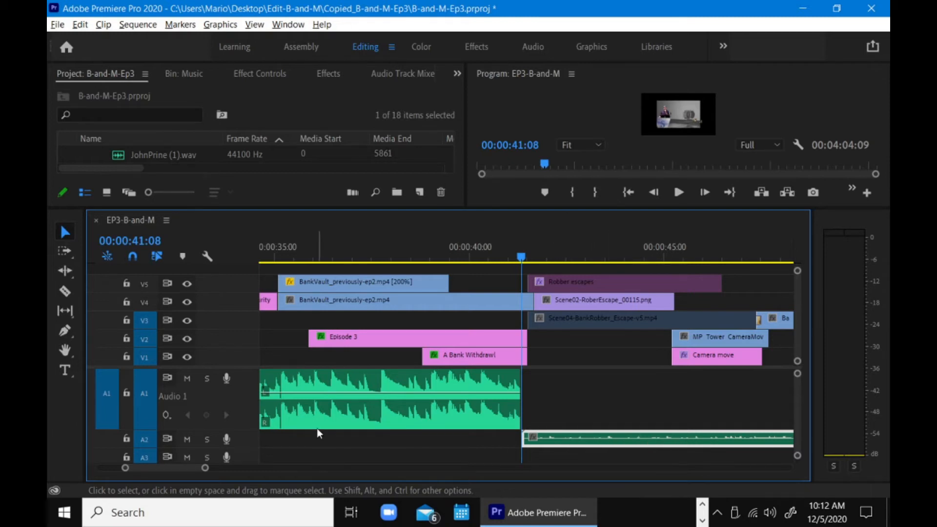
- Increase the Audio 2 track height and reduce Audio 1 slightly so both tracks' waveforms fit in the timeline
drag(244, 448, 244, 478)
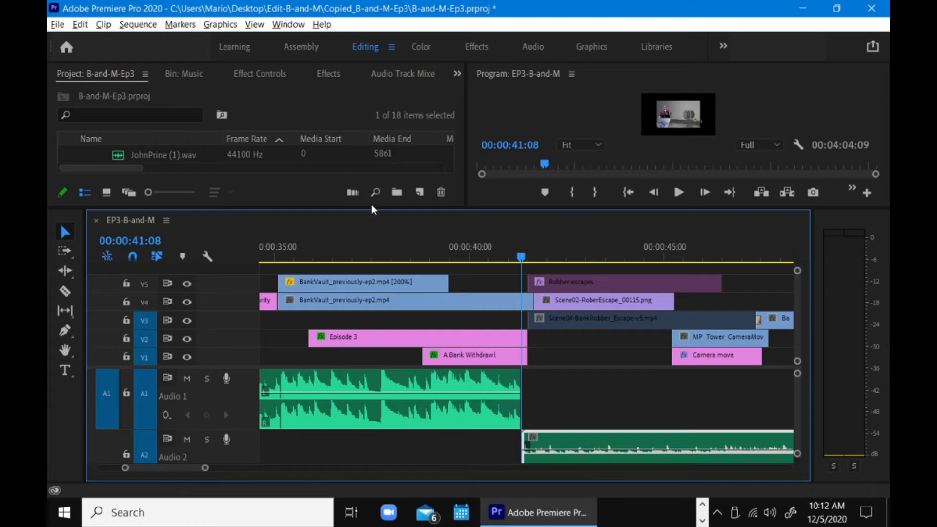
mouse_move(251, 429)
mouse_down()
mouse_move(251, 407)
mouse_move(252, 419)
mouse_up()
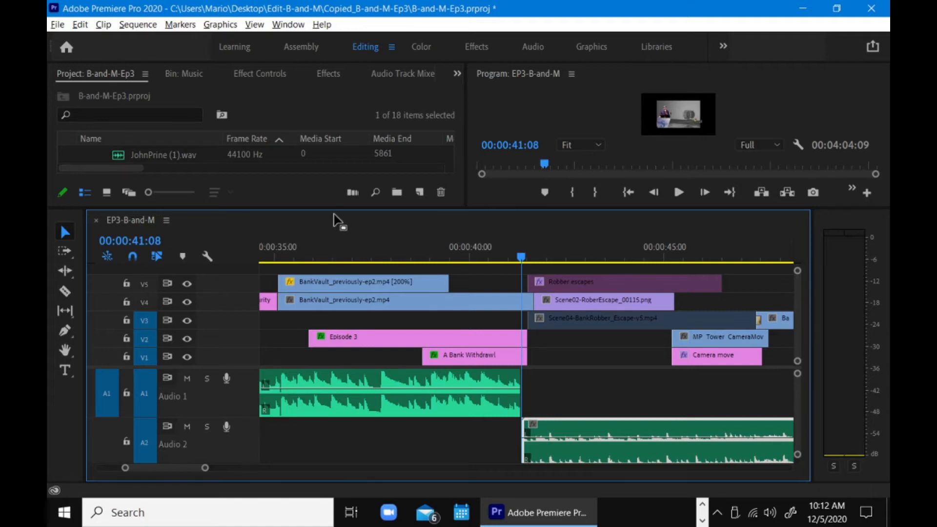
drag(247, 369, 247, 342)
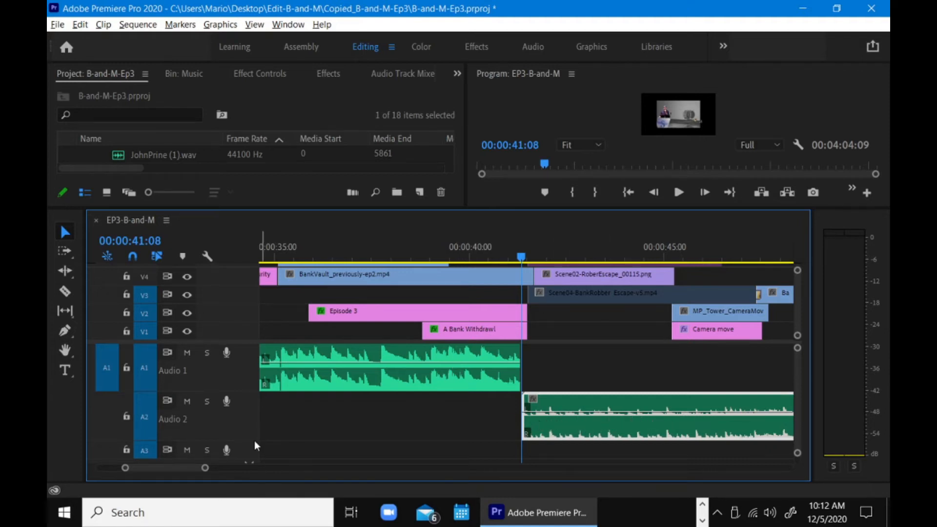
drag(255, 440, 255, 444)
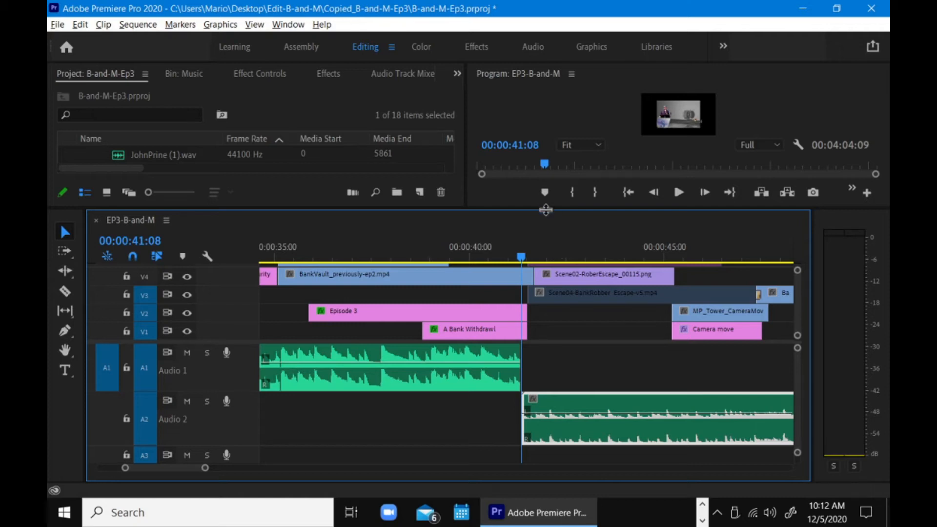
- Enlarge the preview and play from 00:00:41:08 and from before the music change to judge the transition between both songs
drag(547, 210, 537, 314)
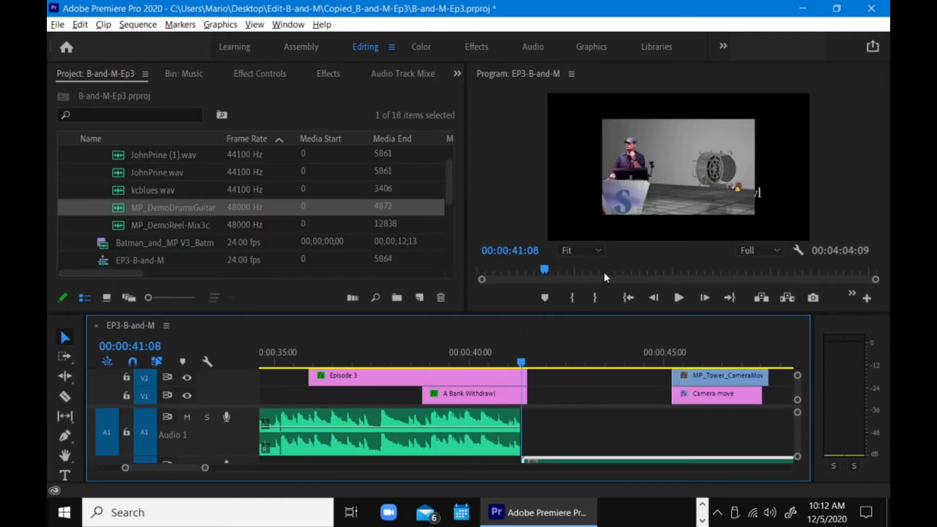
key(space)
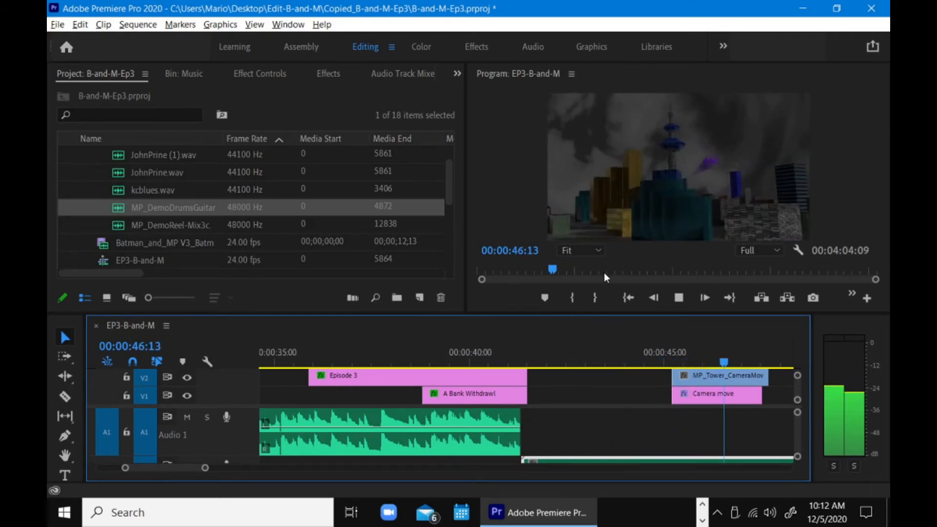
key(space)
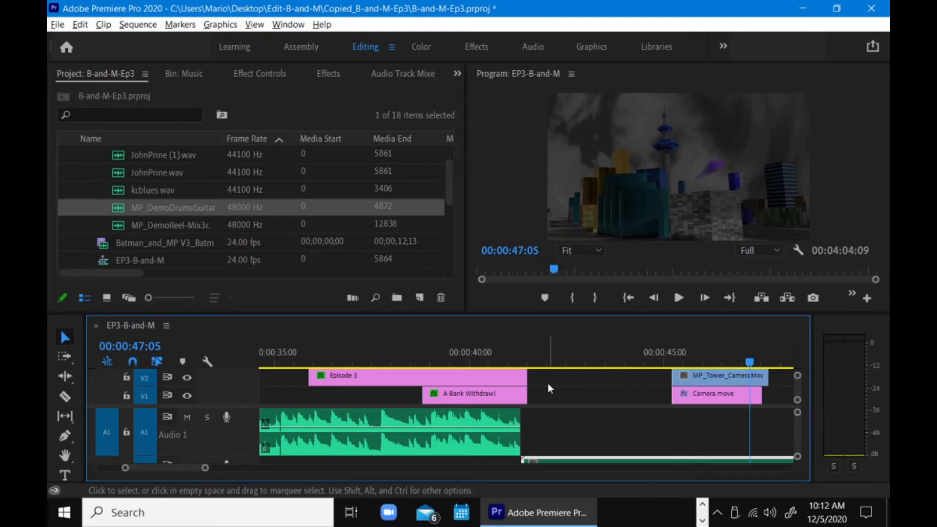
drag(545, 315, 546, 293)
click(450, 335)
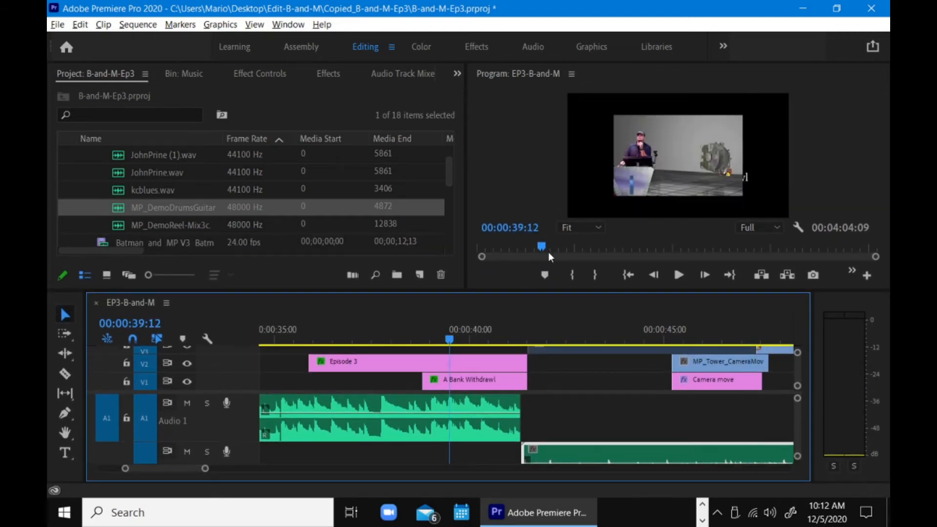
key(space)
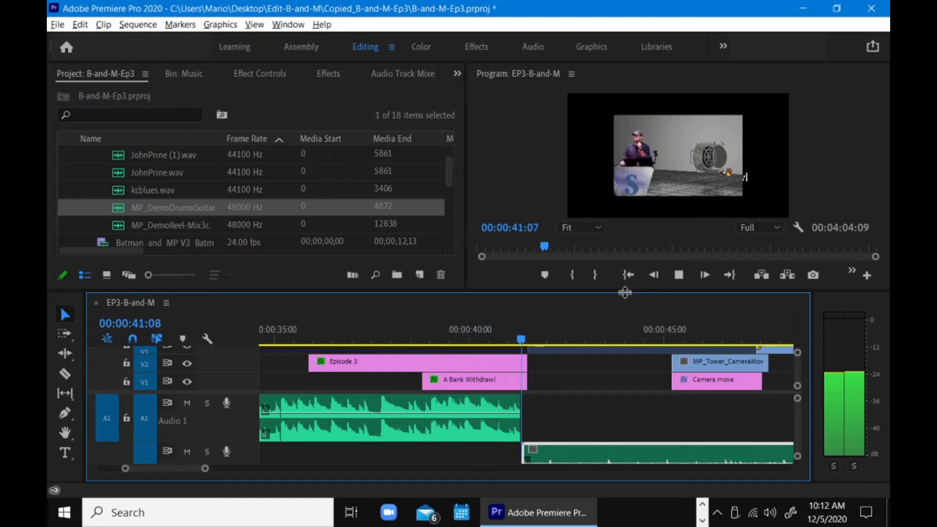
key(space)
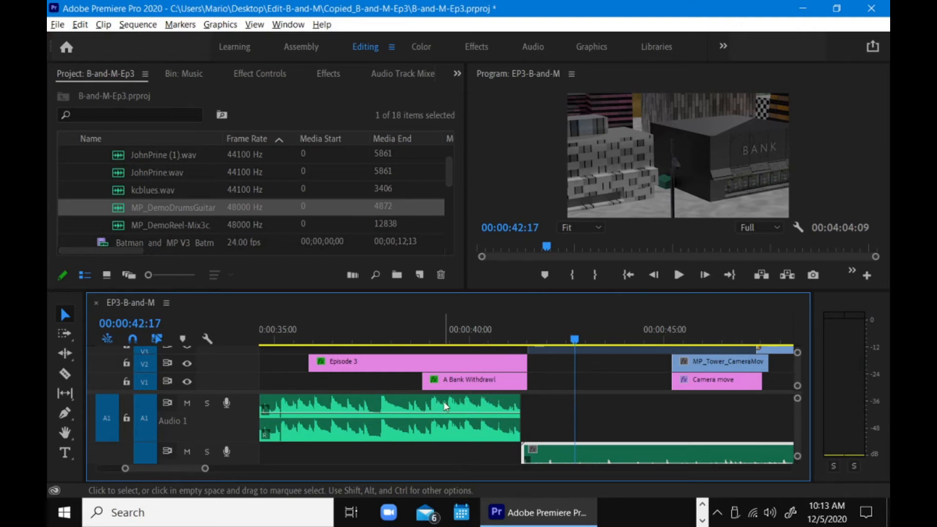
click(433, 331)
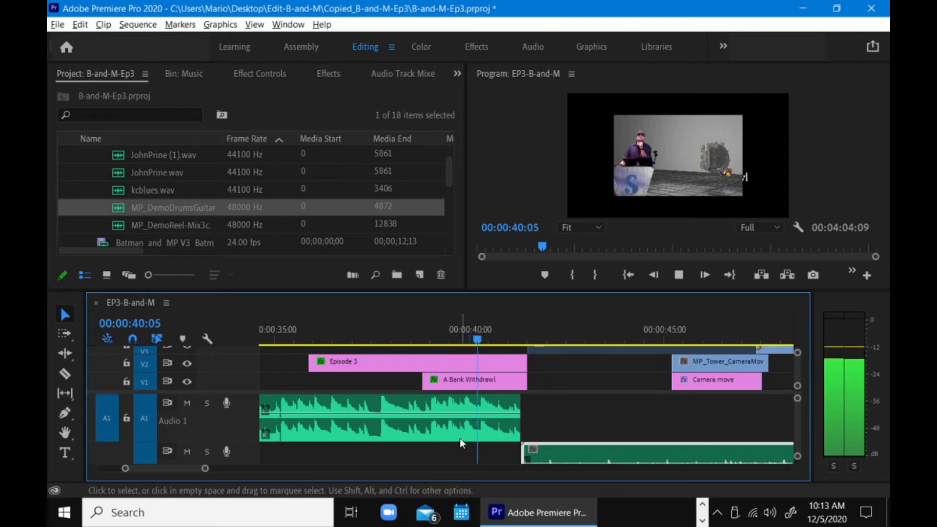
key(space)
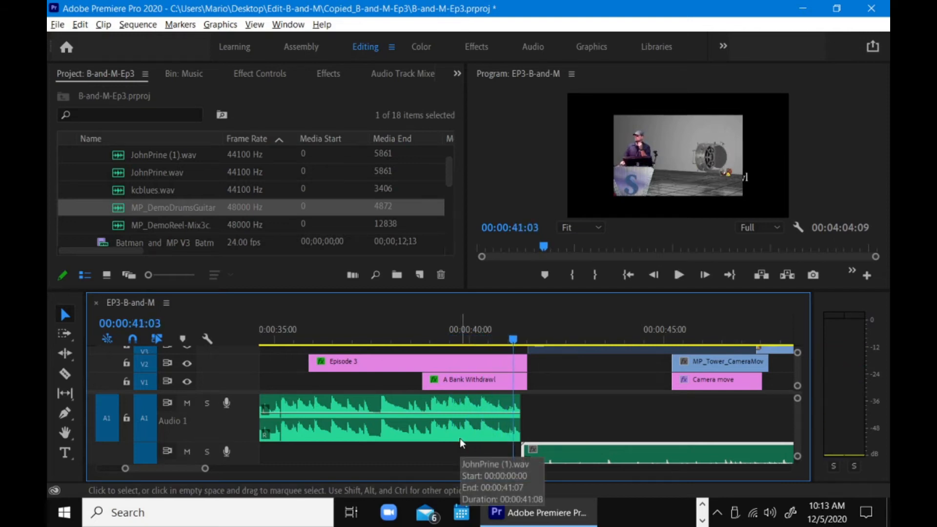
- Trim the ends of the Audio 1 music, the Episode 3 and A Bank Withdrawl titles and the V4 BankVault_previously-ep2.mp4 clip to 00:00:40:23
drag(512, 341, 507, 341)
drag(506, 424, 506, 424)
drag(534, 380, 506, 365)
drag(551, 291, 551, 281)
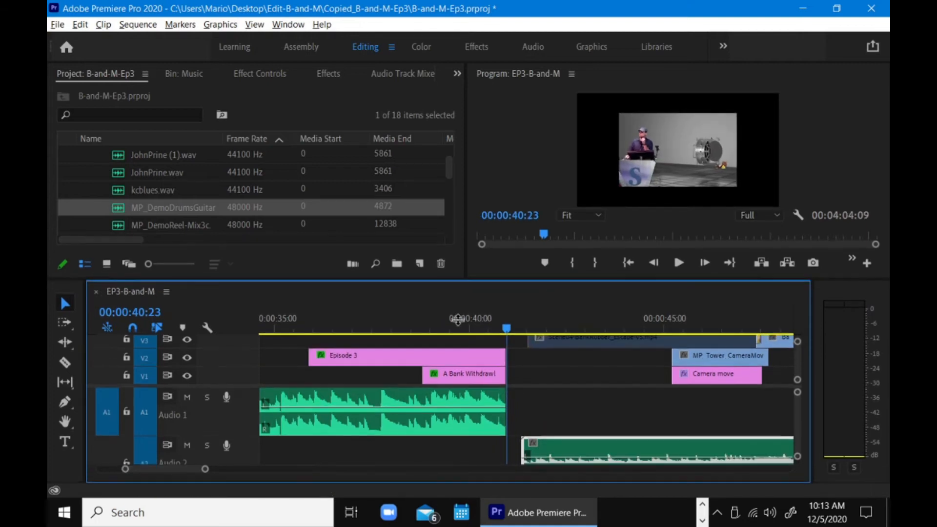
drag(247, 386, 247, 412)
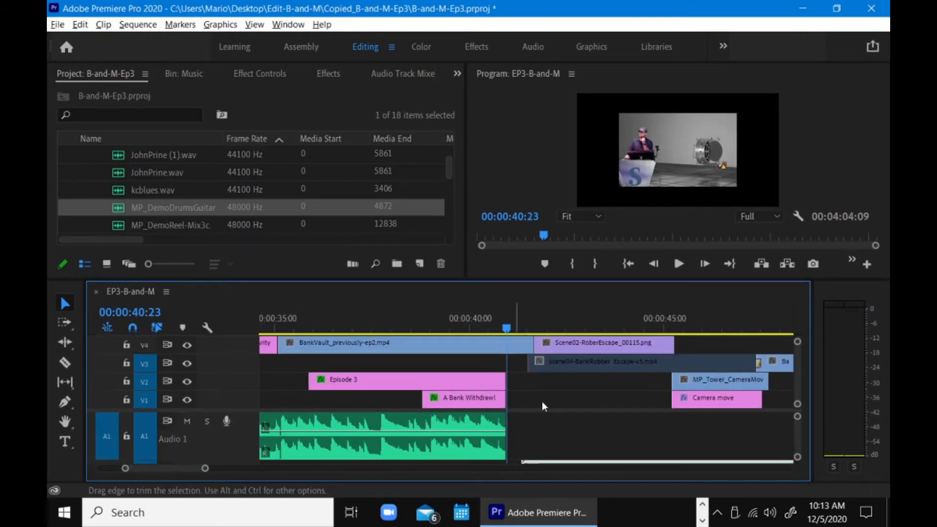
drag(528, 348, 506, 347)
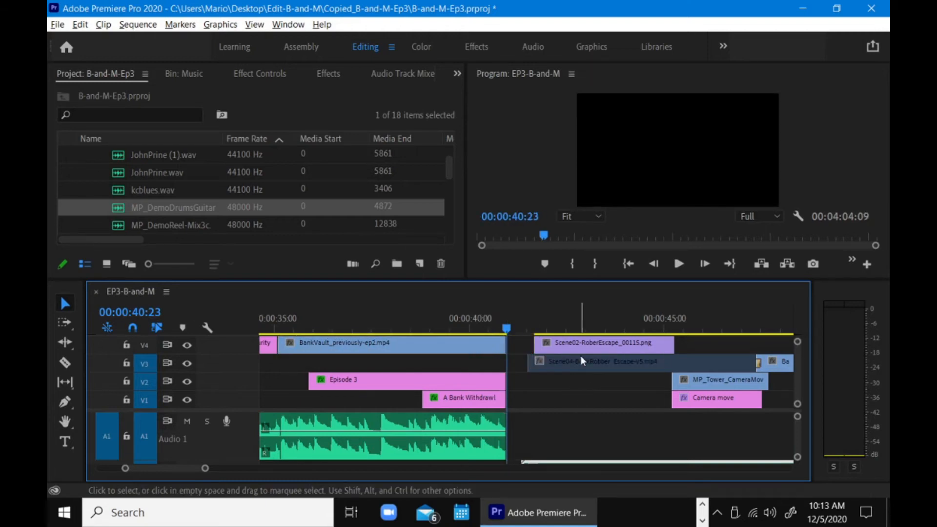
- Move Scene04-BankRobber_Escape-v5.mp4 and Scene02-RoberEscape_00115.png earlier so both start at 00:00:40:23
mouse_move(530, 364)
mouse_down()
mouse_move(504, 369)
mouse_move(531, 372)
mouse_up()
click(567, 360)
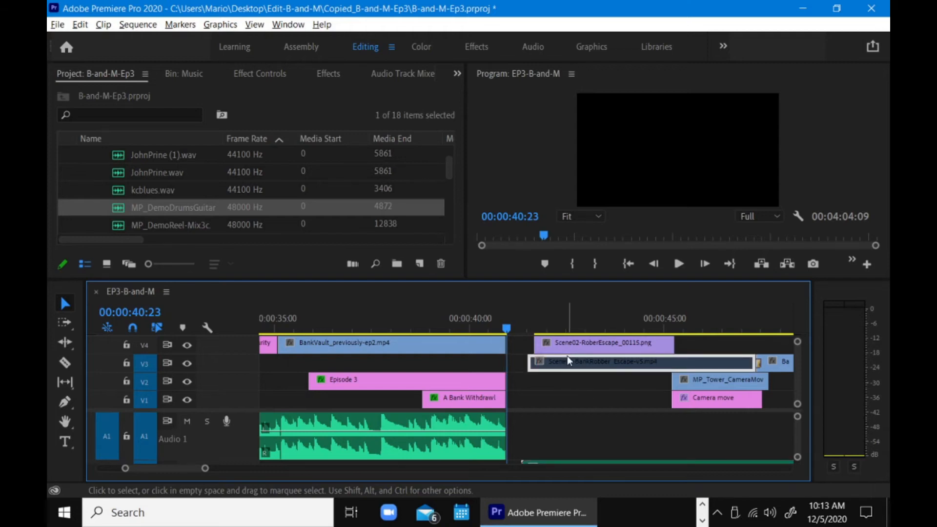
drag(603, 347, 583, 353)
drag(511, 334, 521, 335)
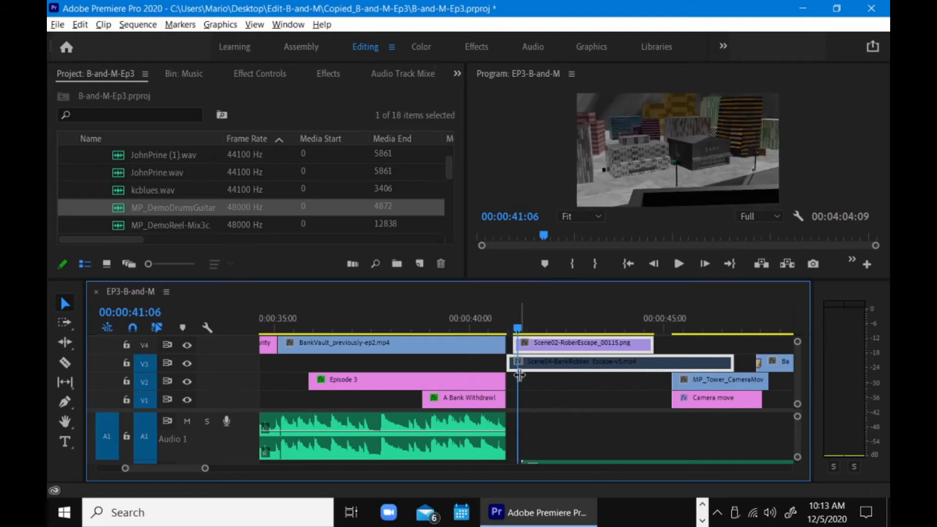
click(552, 349)
drag(552, 350, 545, 350)
- Play across the cut from the titles into the bank scene, and enlarge the timeline area to show more tracks
click(494, 319)
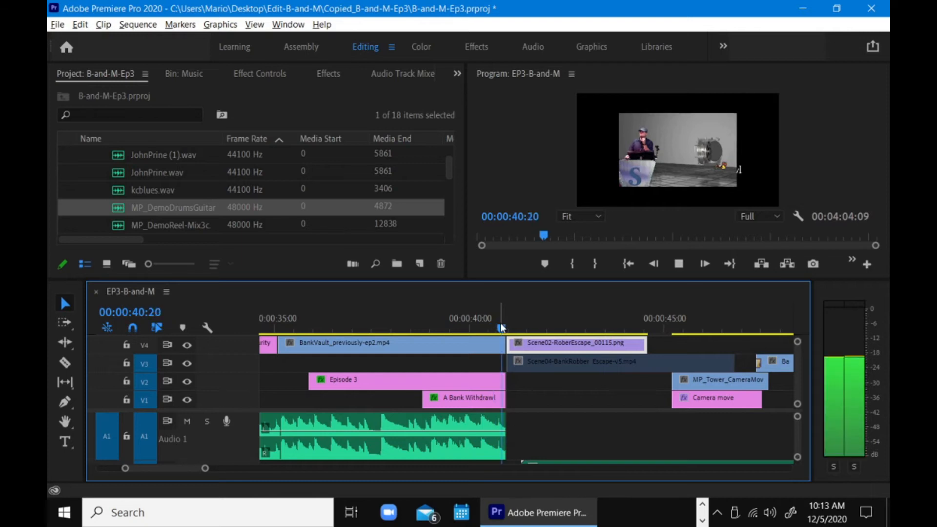
key(space)
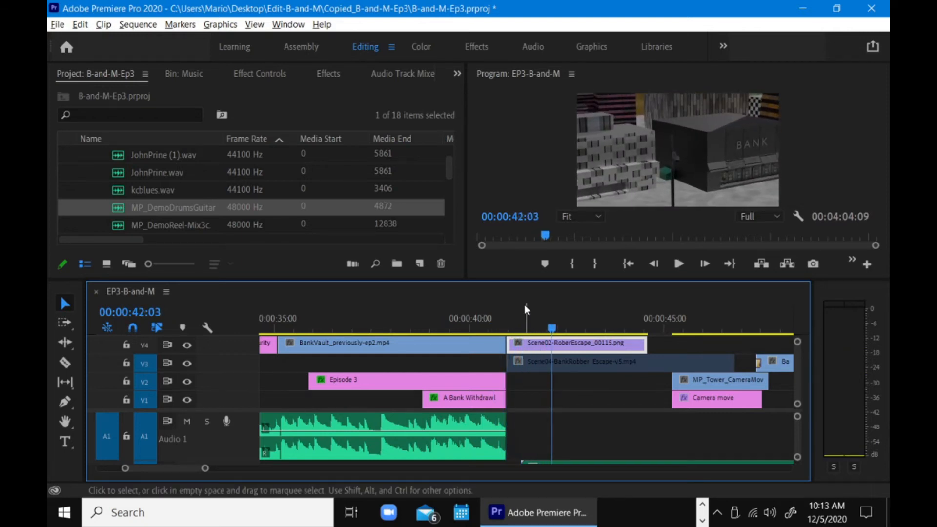
drag(520, 282, 520, 222)
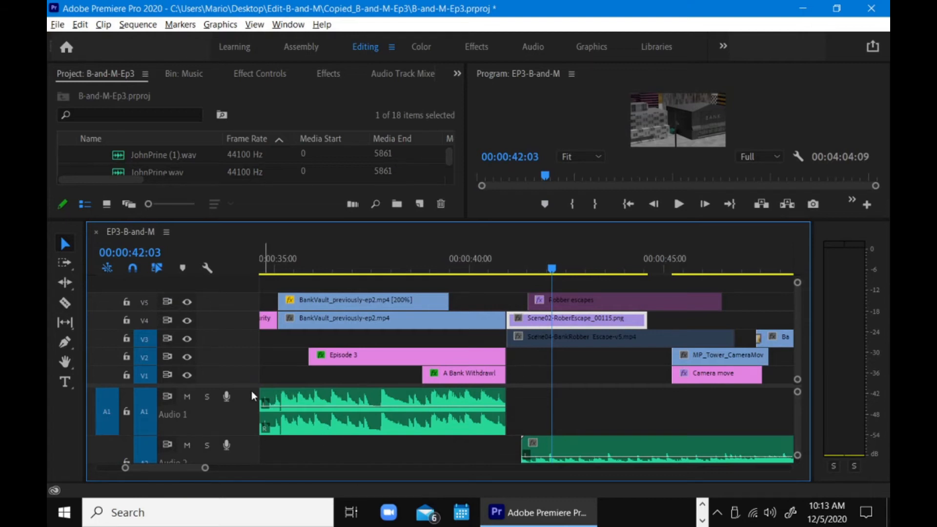
- Move the Audio 2 music earlier to start at 00:00:40:23 where the Audio 1 music ends, and play across the change
drag(250, 385, 250, 342)
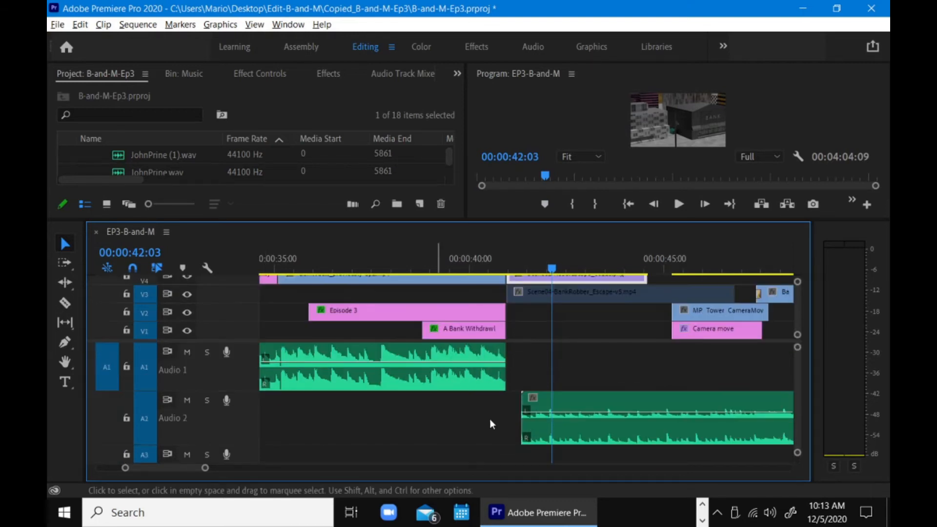
drag(603, 403, 588, 401)
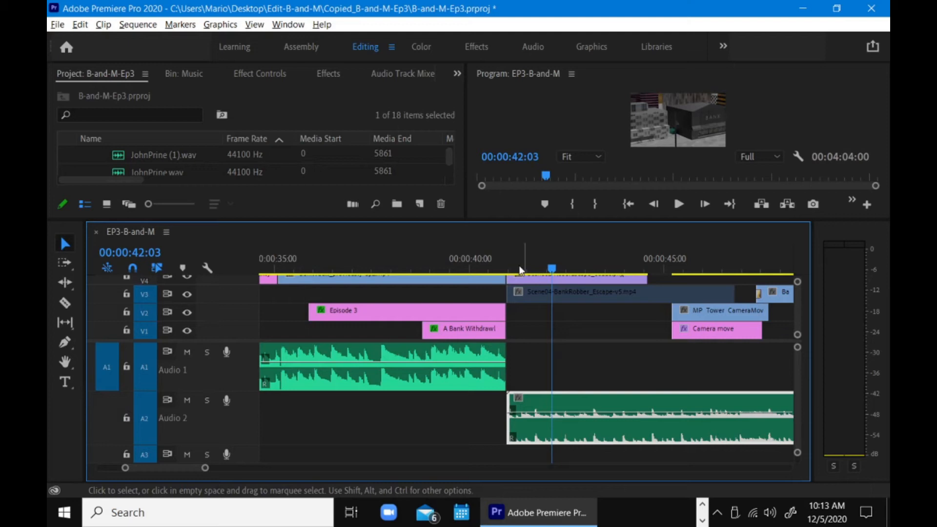
drag(501, 218, 501, 264)
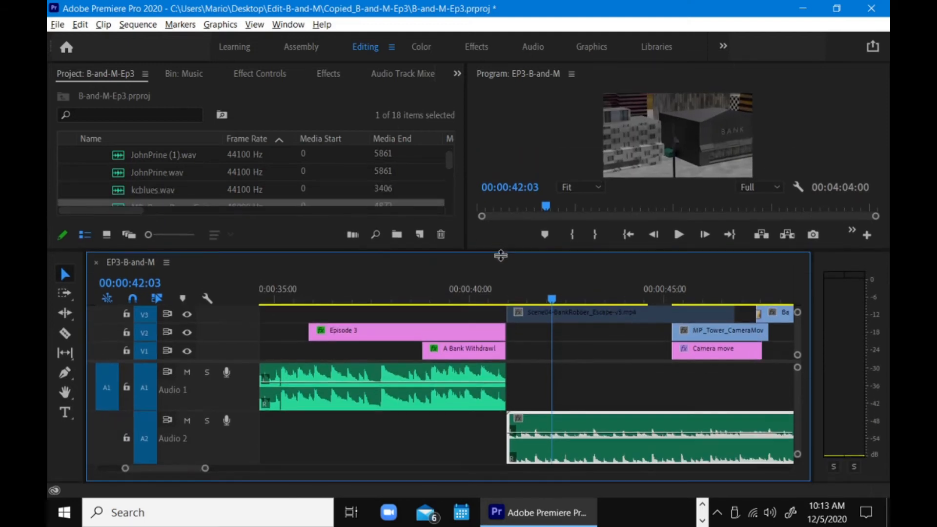
drag(482, 307, 429, 313)
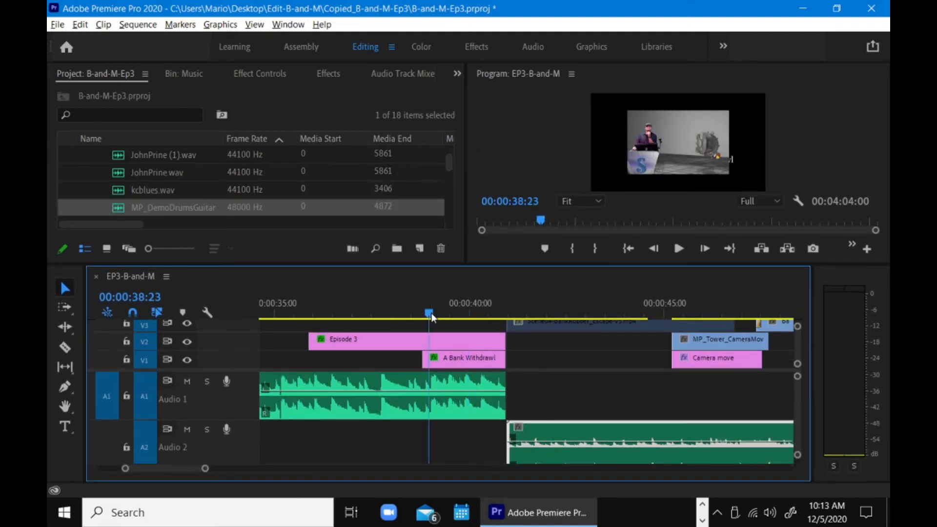
key(space)
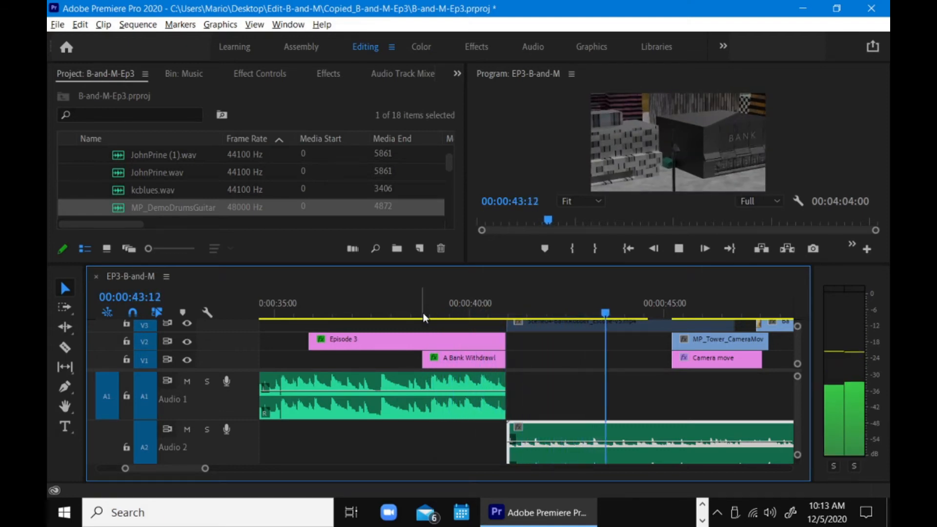
key(space)
click(402, 307)
key(space)
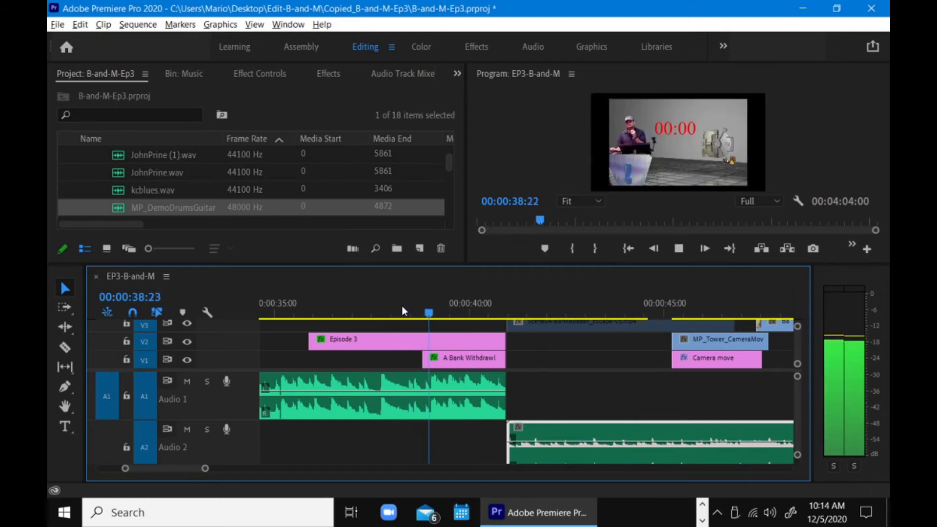
key(space)
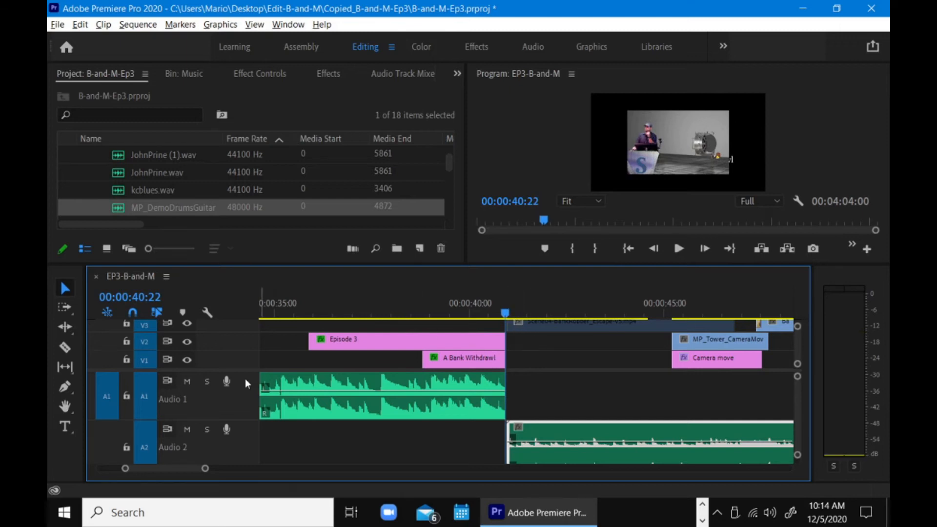
- Trim the ends of the Episode 3 and A Bank Withdrawl titles and the V4 BankVault_previously-ep2.mp4 clip to 00:00:40:09
drag(246, 372, 246, 409)
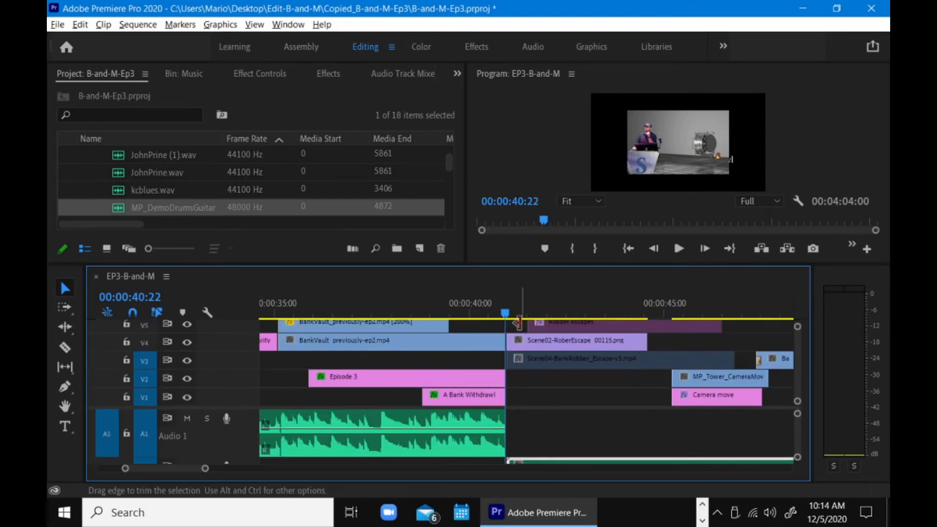
drag(506, 313, 485, 306)
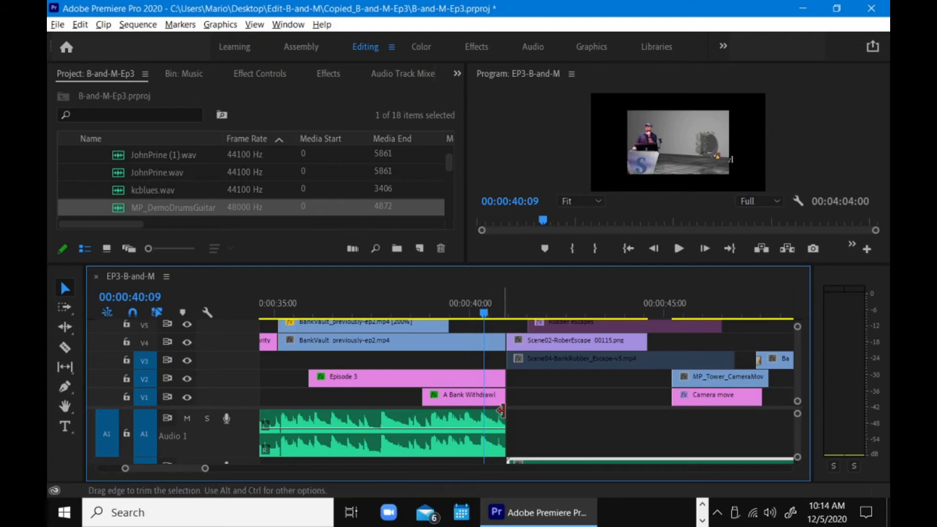
drag(511, 400, 484, 380)
drag(501, 344, 484, 345)
- Move the Robber escapes title, Scene02-RoberEscape_00115.png and Scene04-BankRobber_Escape-v5.mp4 earlier so all three start at 00:00:40:09
click(574, 325)
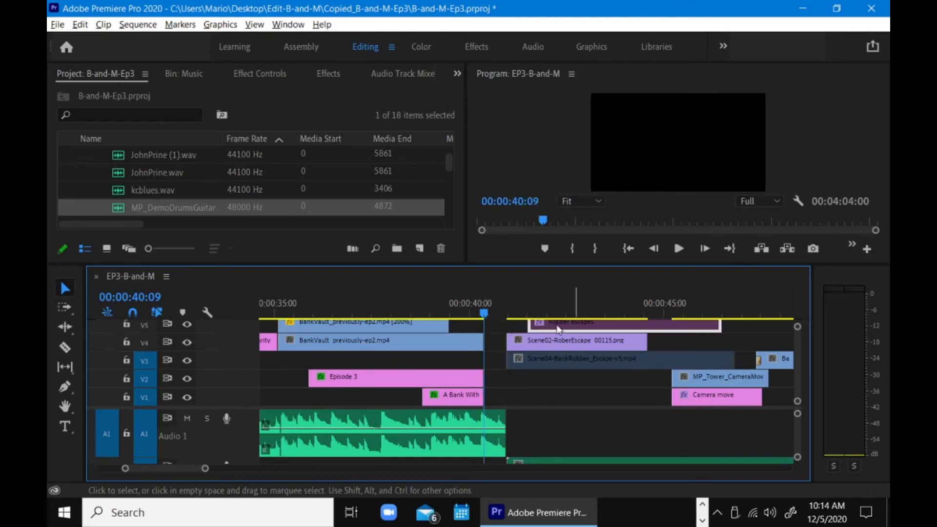
drag(543, 330, 530, 343)
drag(578, 393, 552, 346)
key(ctrl+z)
drag(552, 388, 507, 325)
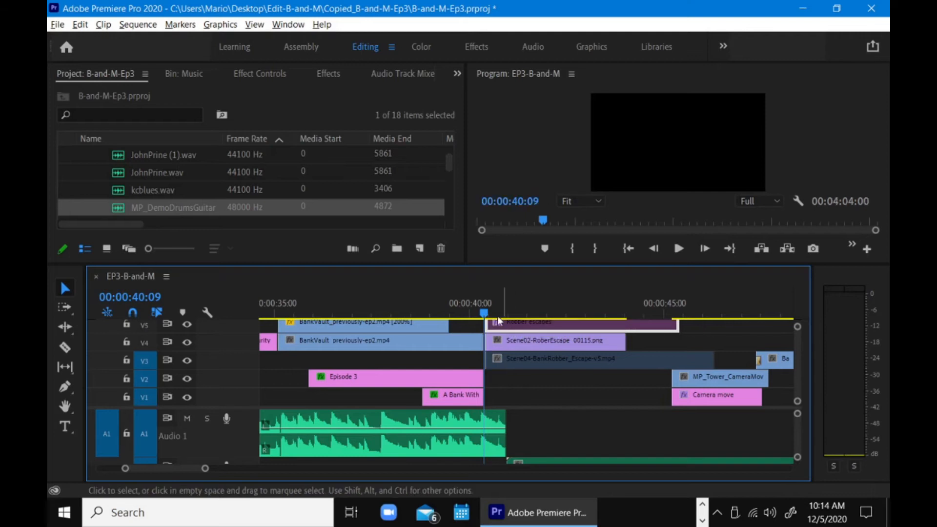
- Play the bank scene and the cut leading into it to judge the new timing against the music
key(space)
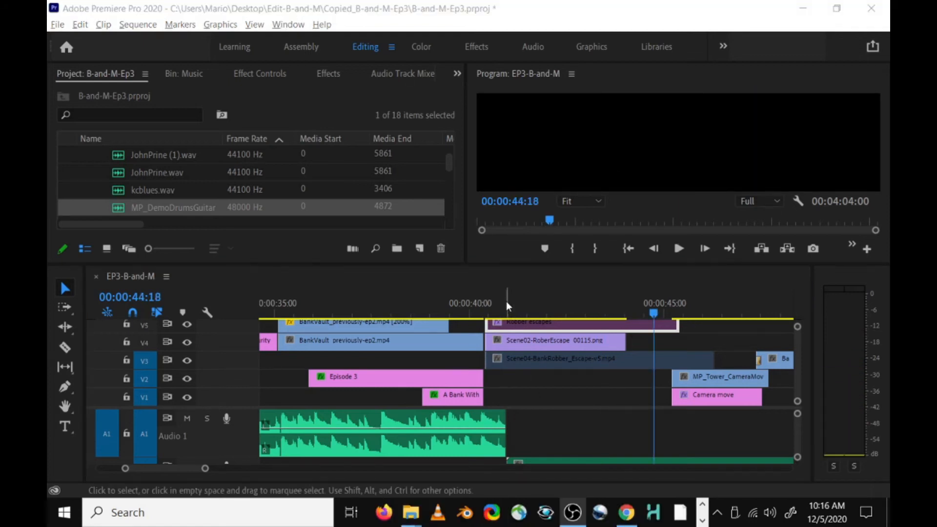
click(456, 302)
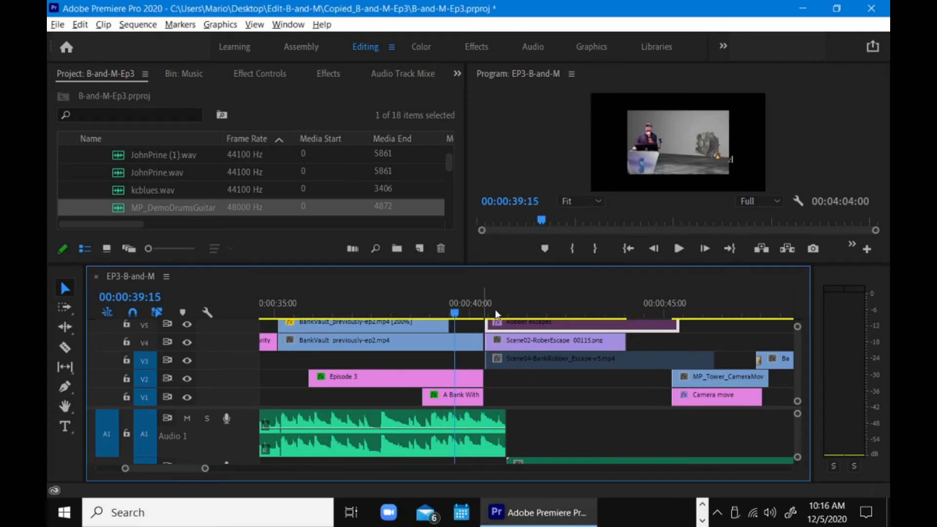
click(415, 303)
key(space)
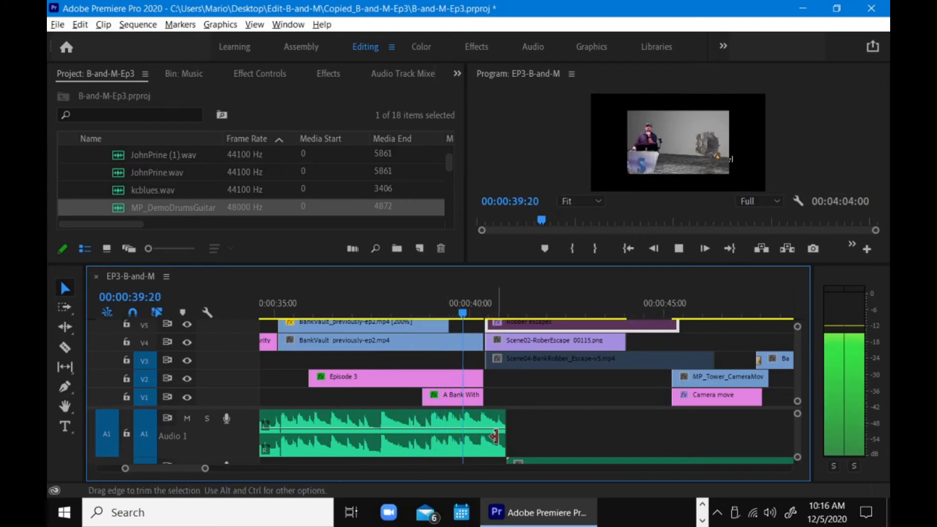
key(space)
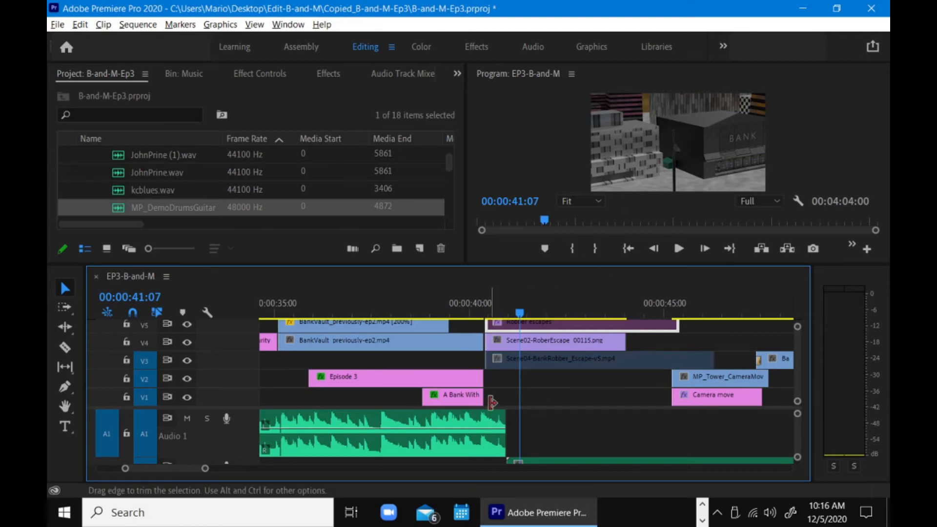
- Move the Audio 2 music earlier to start at 00:00:40:09, overlapping the Audio 1 music, and play the transition from 00:00:38:09
drag(482, 264, 482, 209)
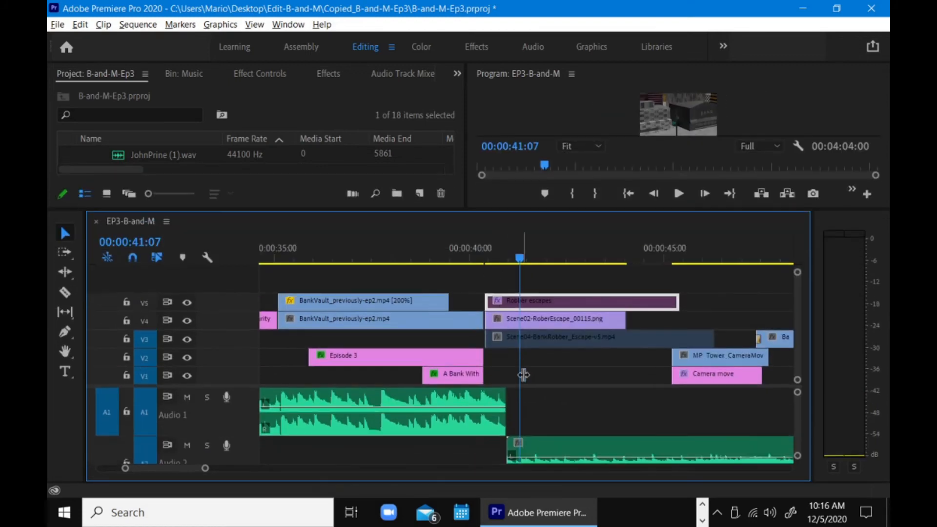
drag(546, 442, 521, 447)
click(408, 247)
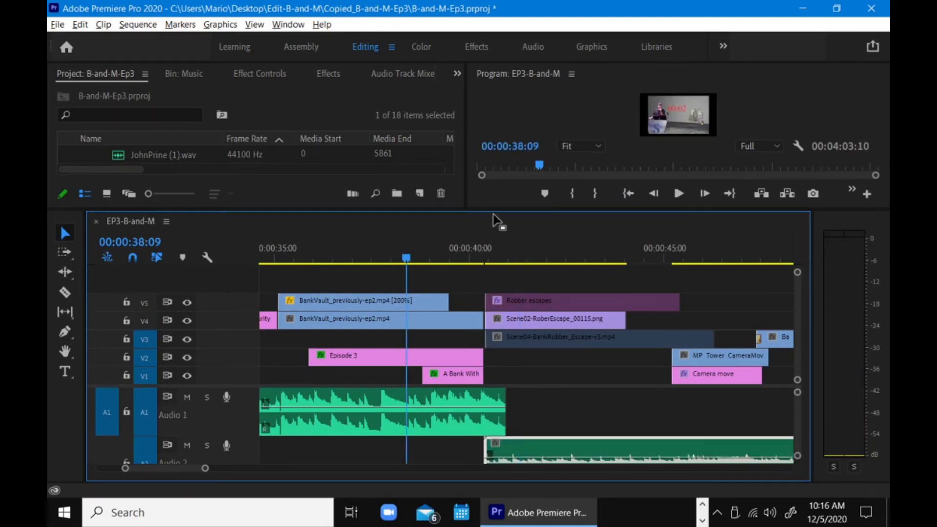
drag(493, 215, 537, 288)
key(space)
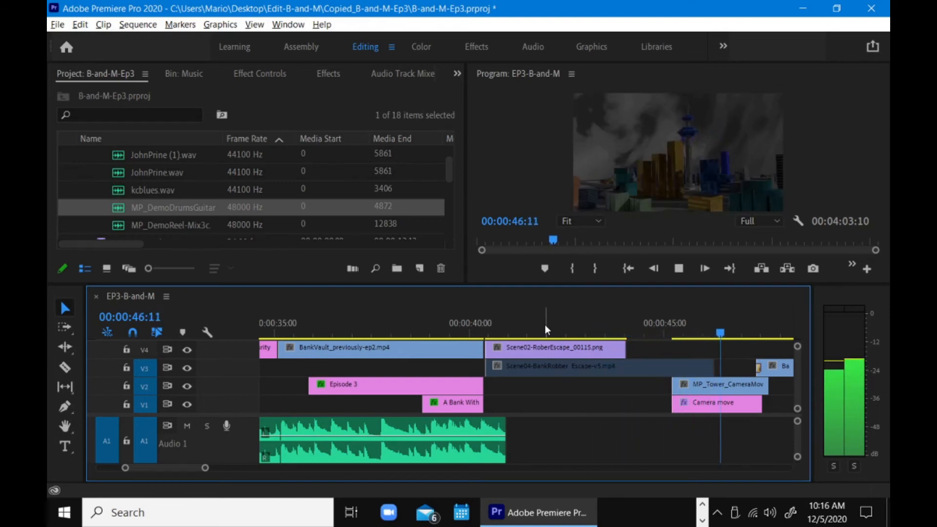
key(space)
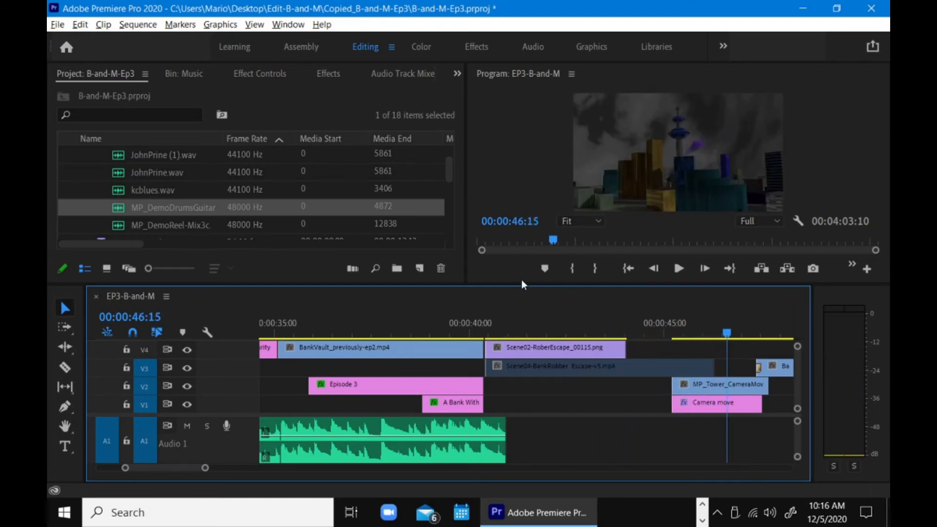
- Play the Audio 1 music from 00:00:36:12 and the Audio 2 music from 00:00:41:06 to compare their levels on the audio meters
drag(517, 284, 520, 215)
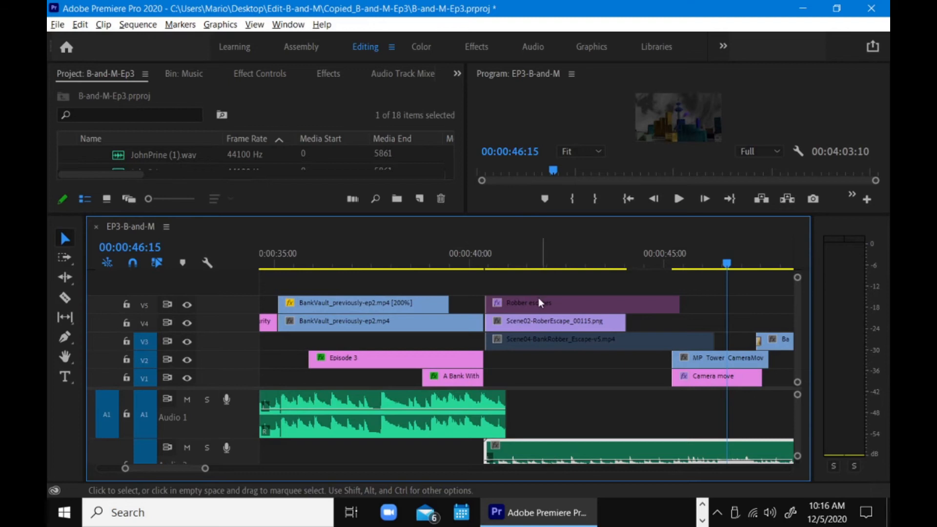
scroll(559, 299, down, 2)
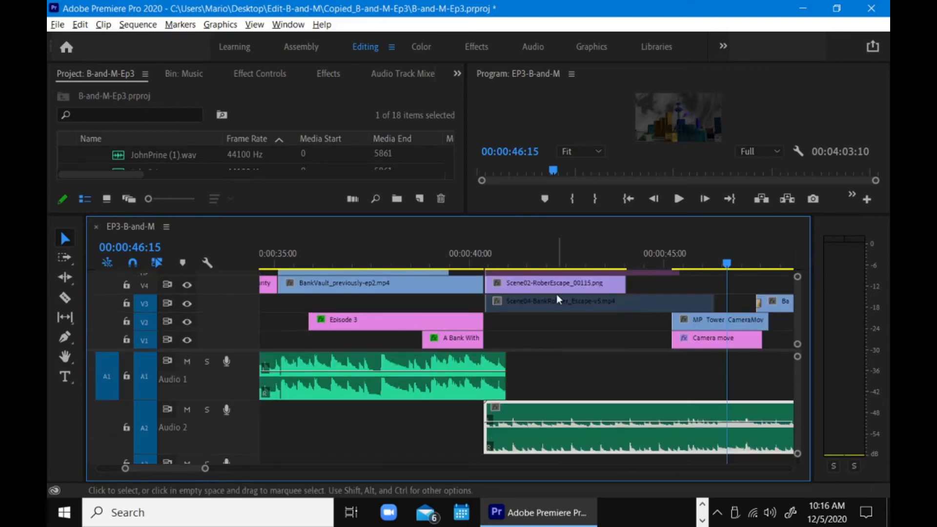
click(334, 257)
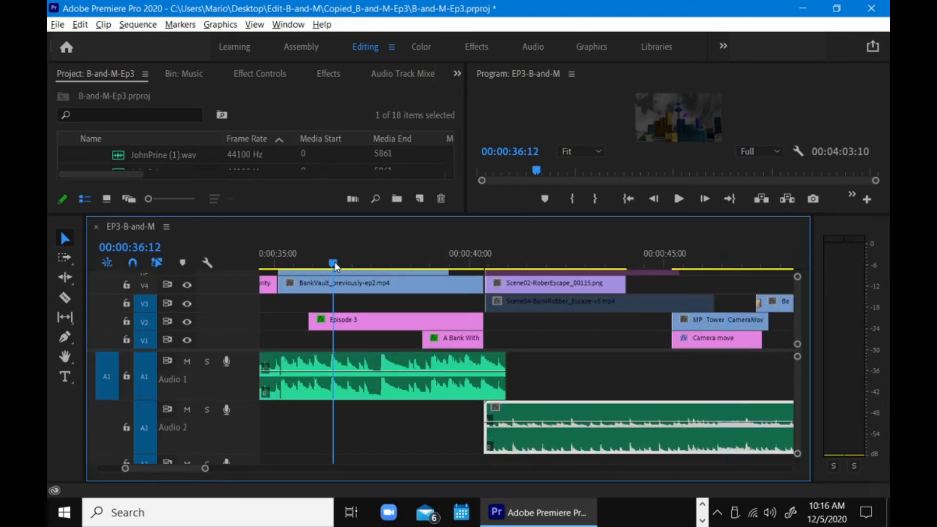
key(space)
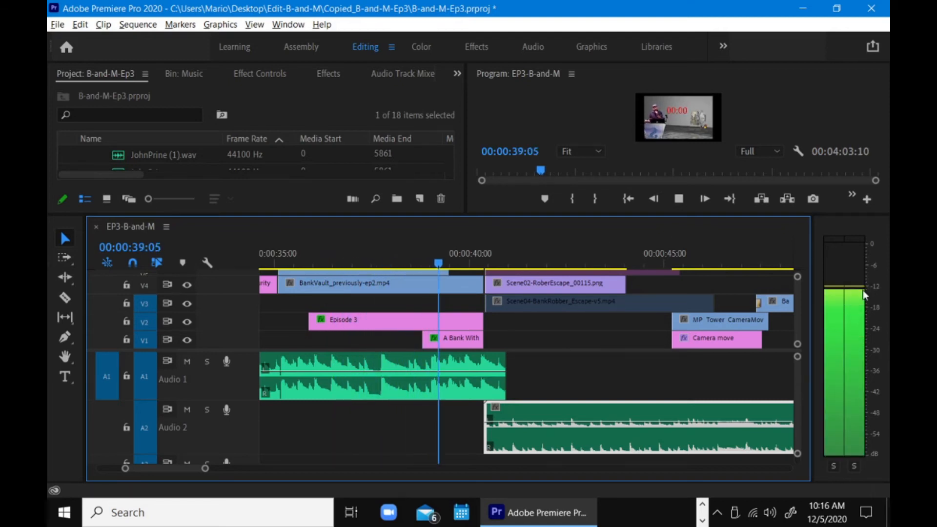
key(space)
click(520, 262)
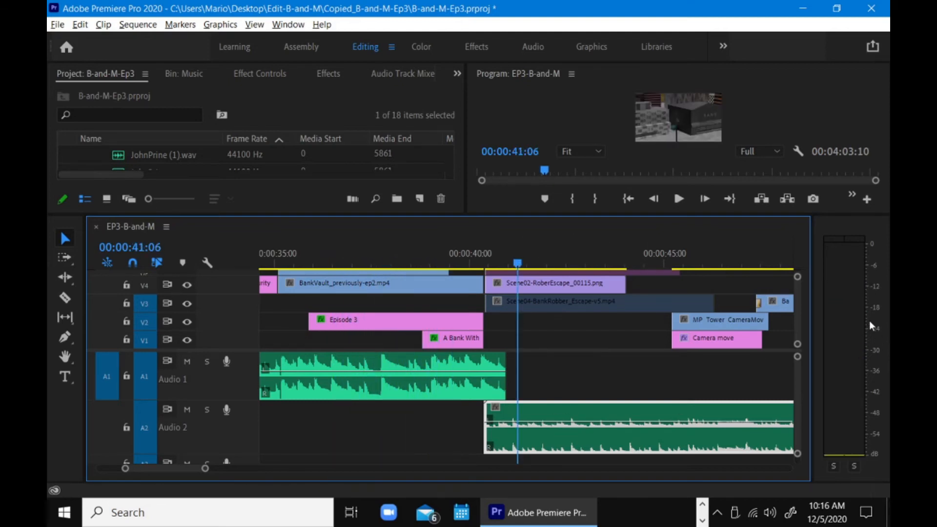
key(space)
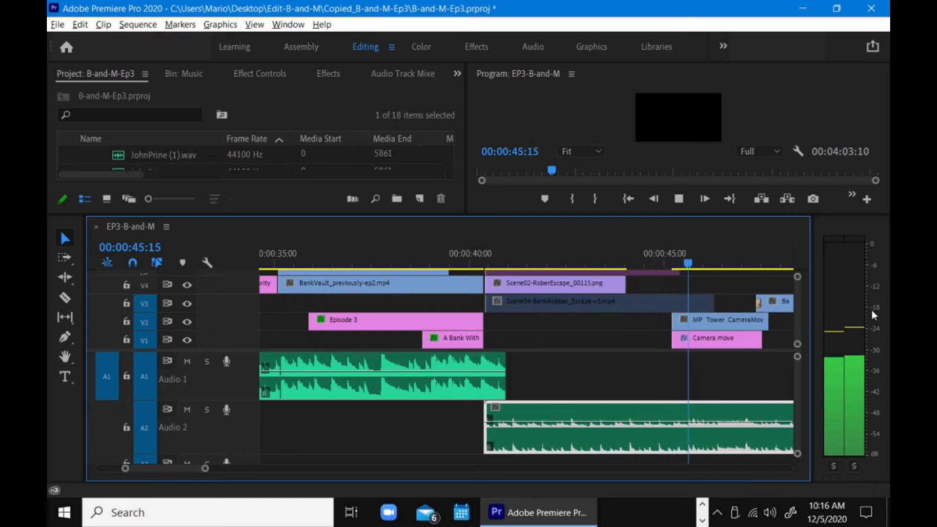
key(space)
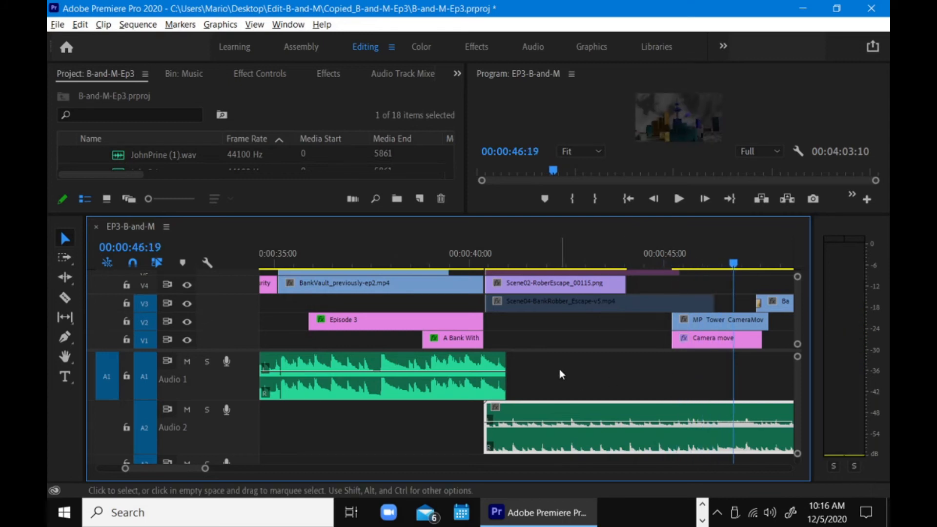
- Show the full Audio Track Mixer and play from 00:00:46:19 to check the Audio 2 and Master levels
drag(404, 215, 401, 337)
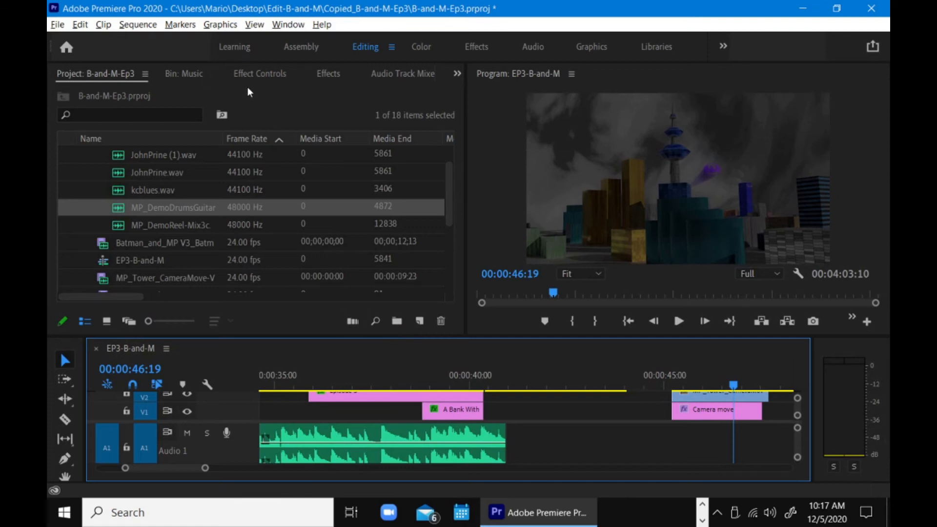
click(395, 77)
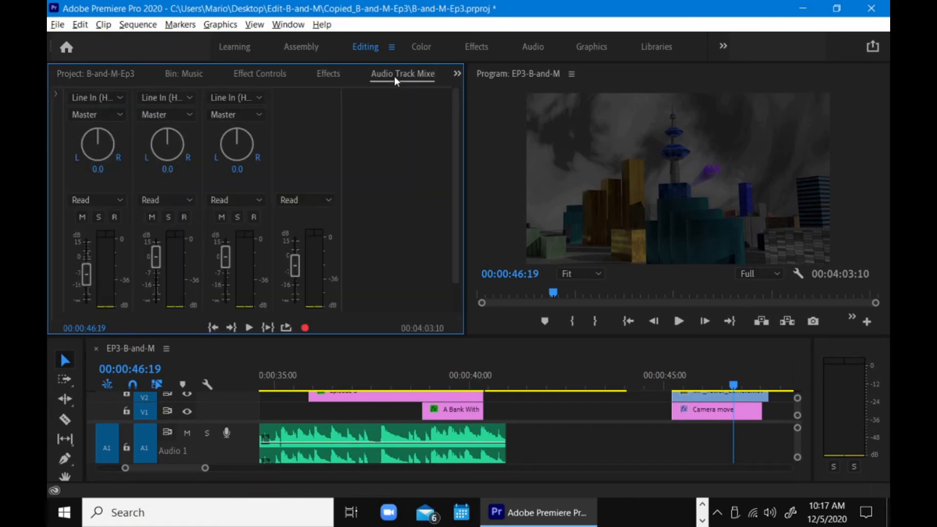
drag(294, 336, 292, 393)
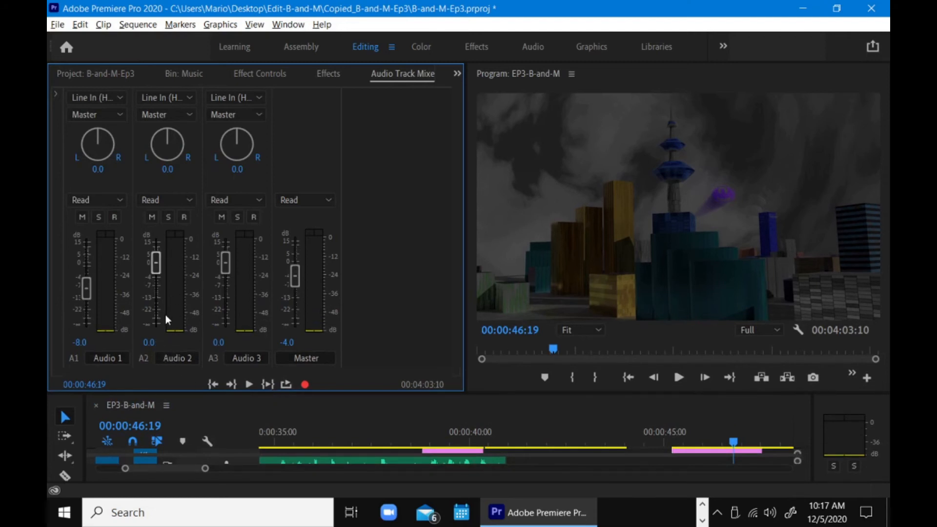
key(space)
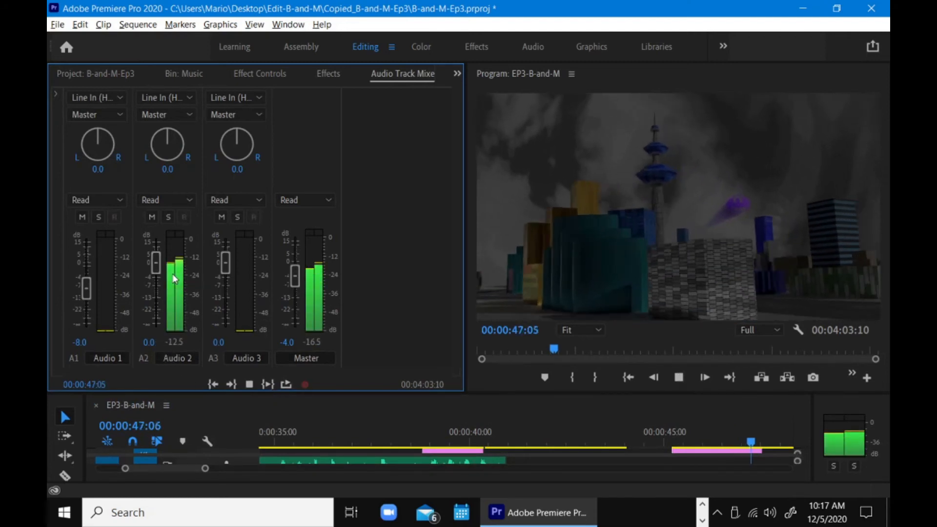
key(space)
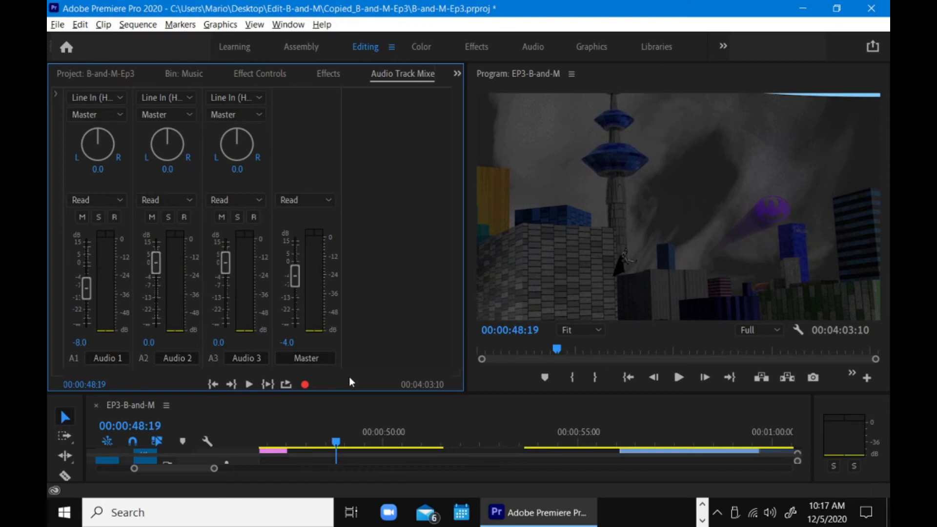
- Raise the Audio 2 track volume to 3.0 dB and play from 00:00:48:19 to check the level
drag(349, 391, 345, 260)
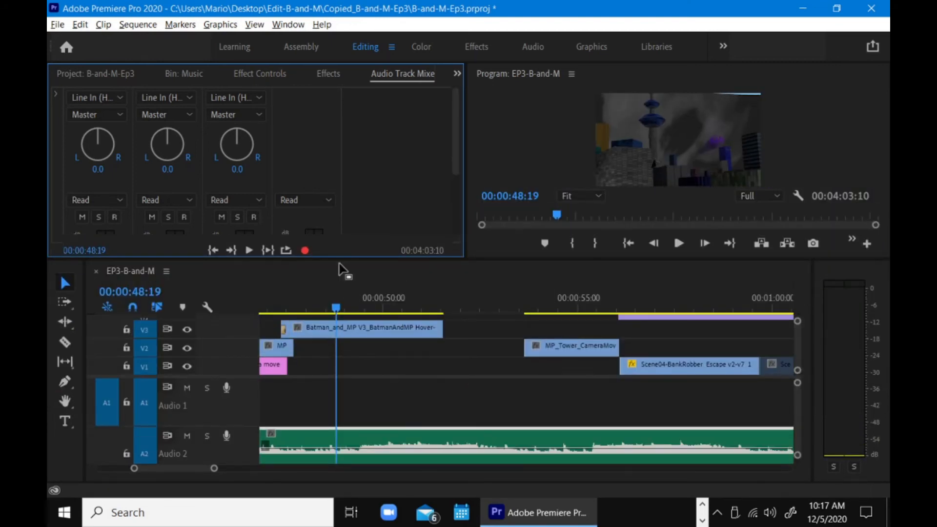
drag(342, 259, 342, 382)
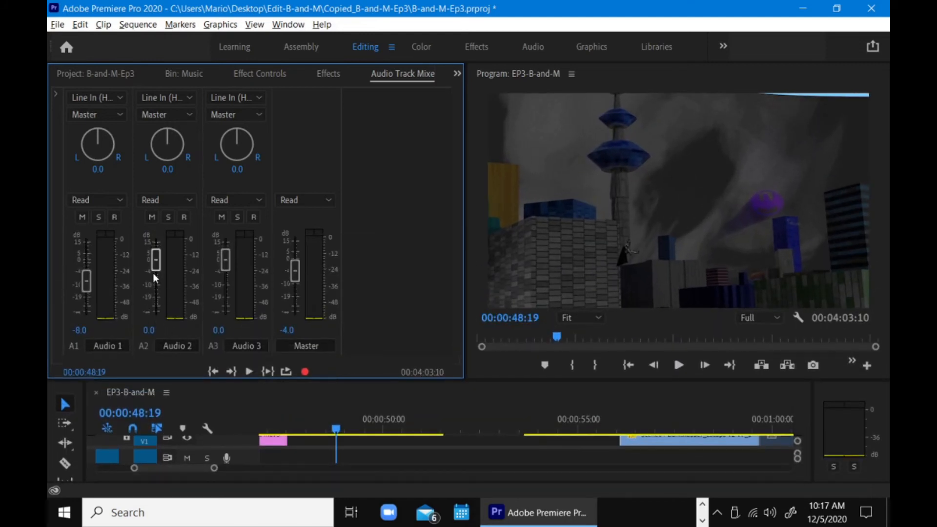
drag(156, 267, 158, 261)
key(space)
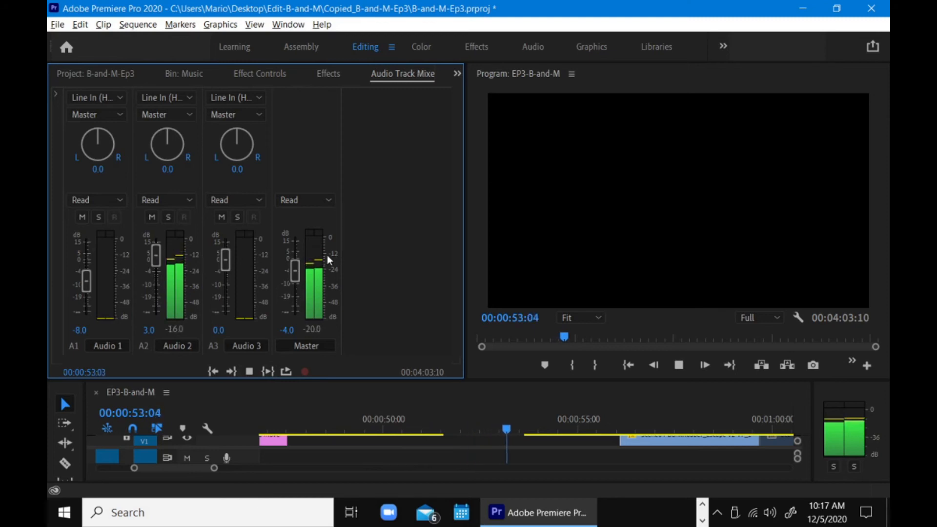
key(space)
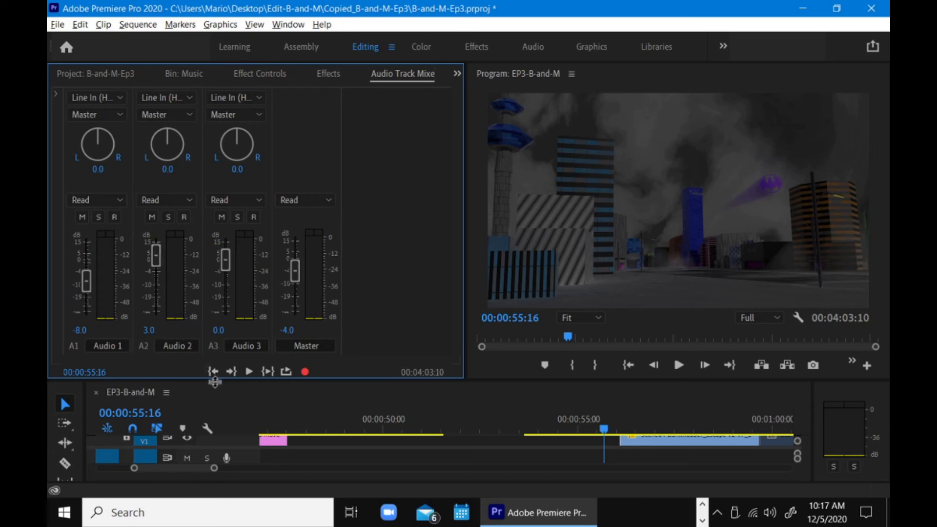
- Move the Audio 2 music earlier to start at 00:00:39:00, overlapping the end of the Audio 1 music
drag(215, 381, 213, 315)
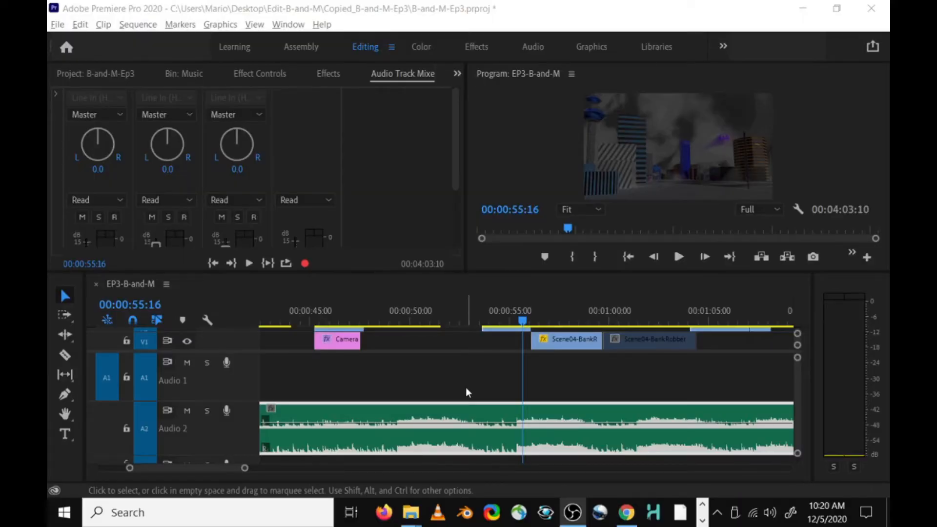
drag(243, 473, 238, 452)
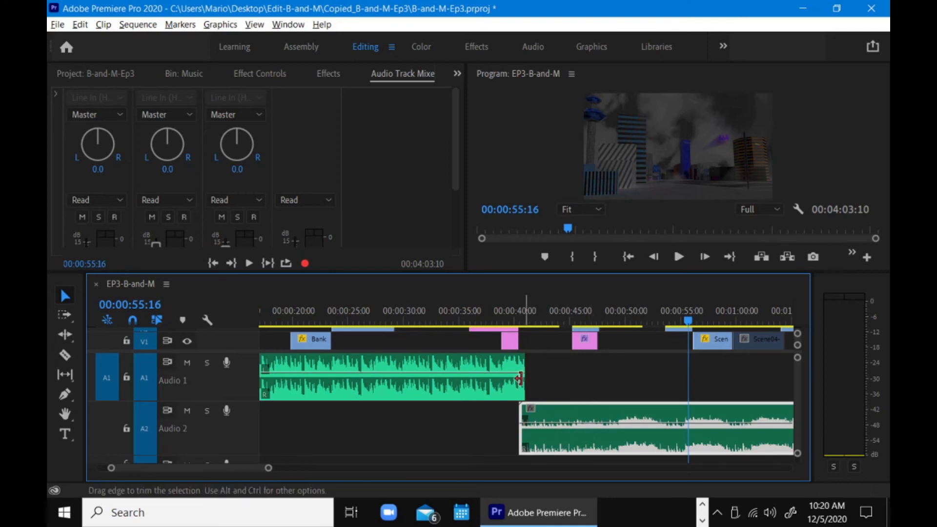
click(498, 315)
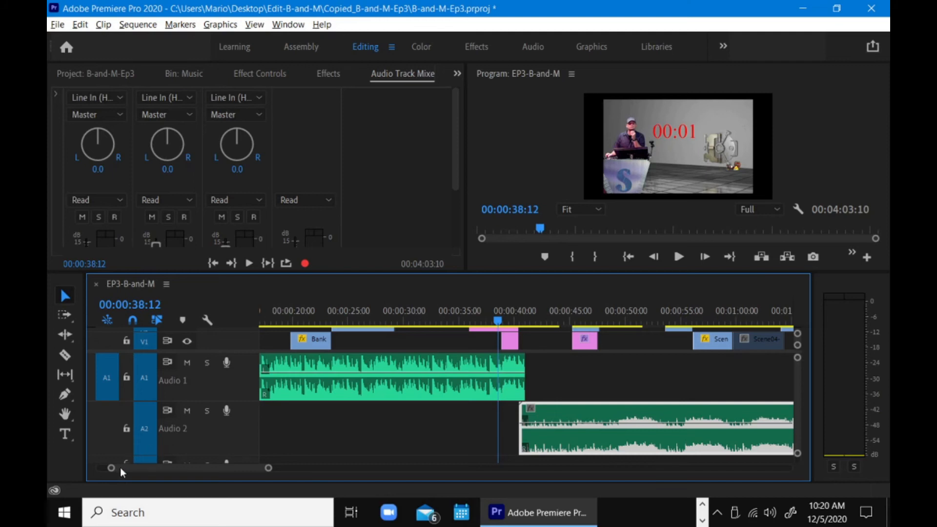
drag(110, 470, 144, 480)
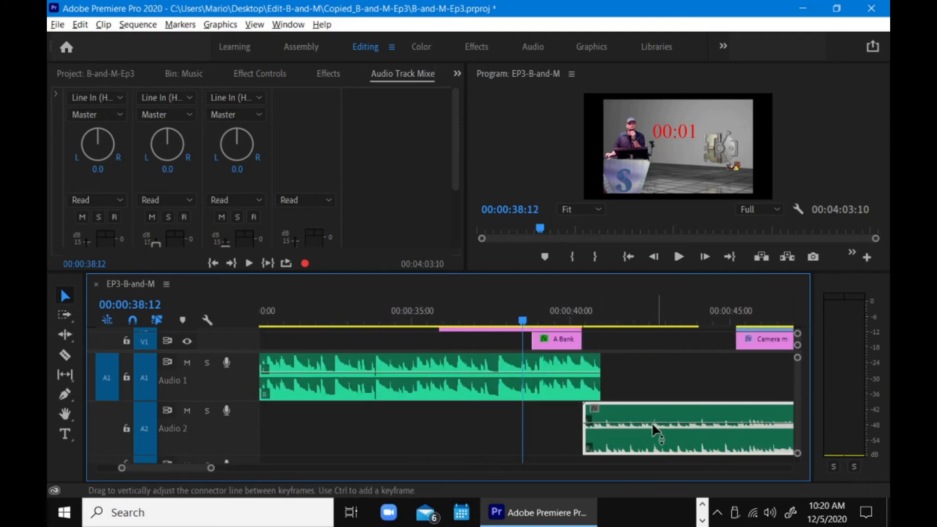
drag(525, 321, 540, 321)
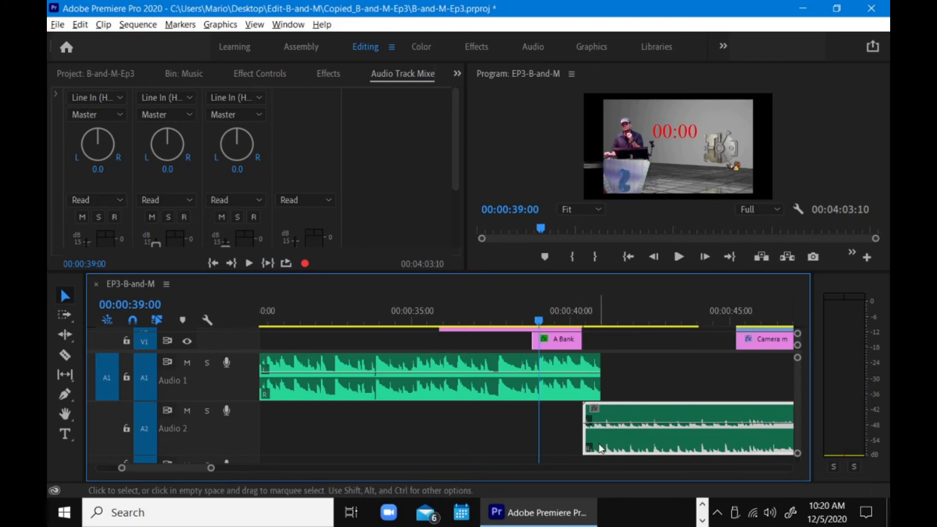
drag(606, 445, 562, 445)
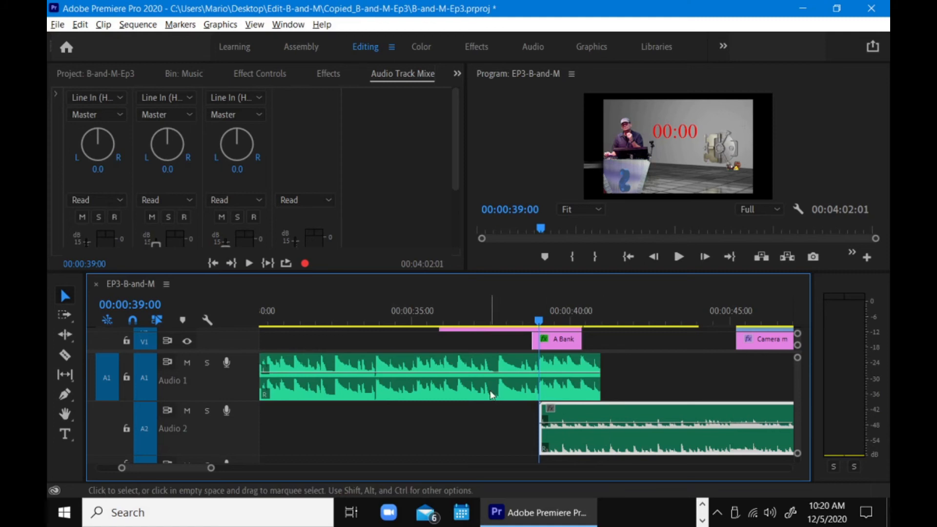
- Fade out the Audio 1 music with volume keyframes from 00:00:39:00 down to a low level at the clip's end
mouse_move(479, 371)
mouse_down()
mouse_move(479, 383)
mouse_move(480, 373)
mouse_up()
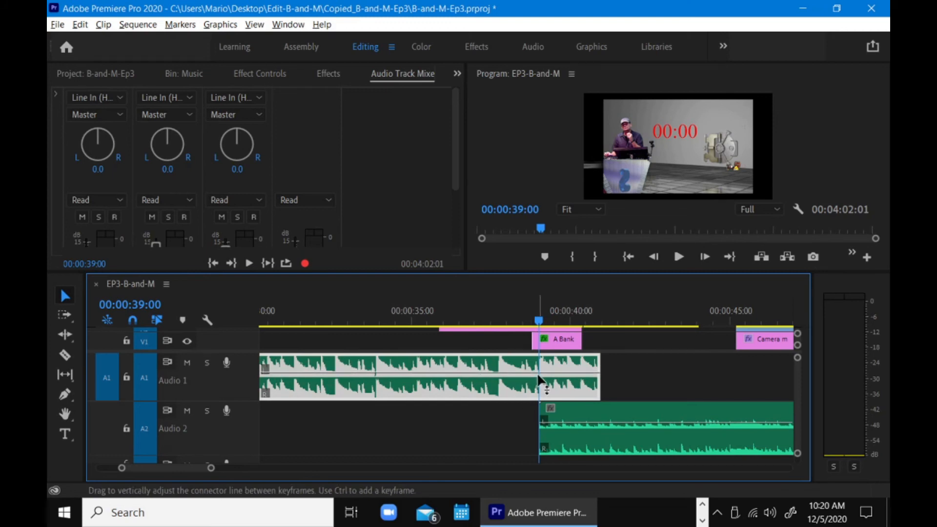
ctrl+click(539, 374)
ctrl+click(569, 374)
drag(569, 373, 598, 395)
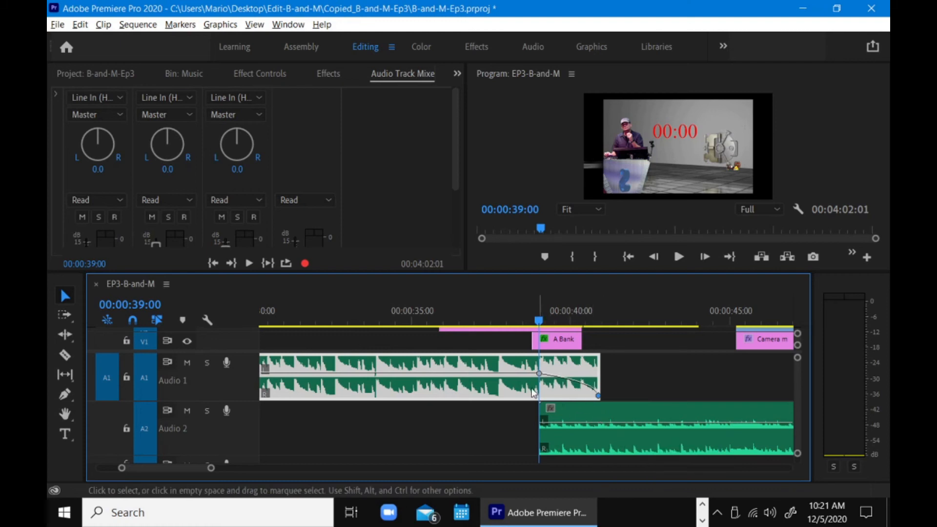
- Fade in the Audio 2 music with volume keyframes rising from its start at 00:00:39:00 to full level about two seconds in
ctrl+click(603, 423)
ctrl+click(554, 424)
drag(554, 424, 544, 470)
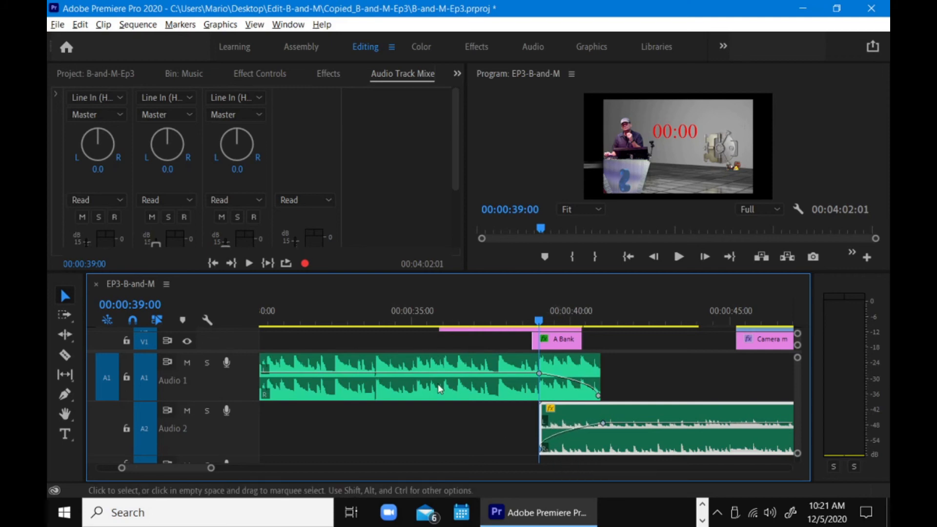
- Add four volume keyframes to the Audio 1 music around 00:00:35:00 and lower the middle two to form a volume dip
ctrl+click(389, 373)
ctrl+click(405, 373)
ctrl+click(430, 374)
drag(408, 375, 408, 381)
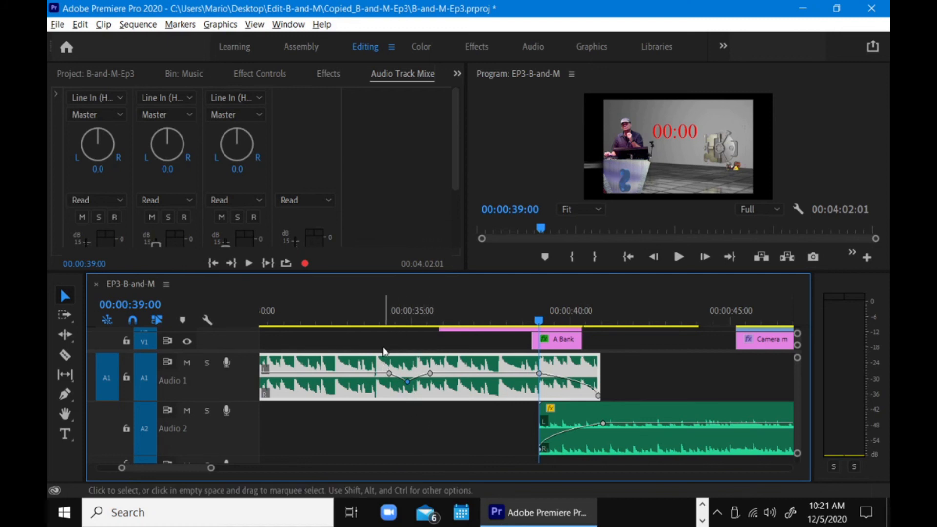
ctrl+click(367, 374)
drag(389, 374, 381, 382)
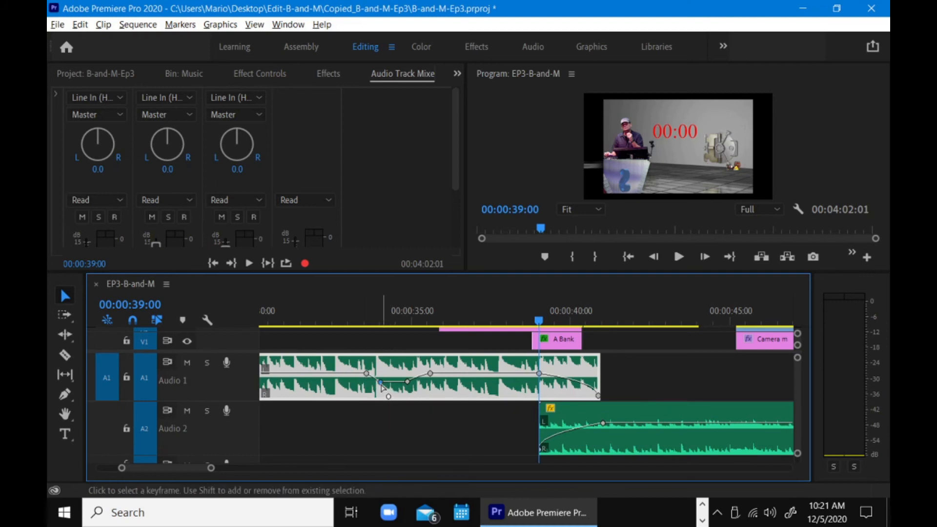
- Delete the volume dip keyframes around 00:00:35:00 from the Audio 1 music, keeping the fade-out at its end
drag(380, 383, 408, 383)
key(Delete)
click(430, 375)
key(Delete)
click(366, 374)
key(Delete)
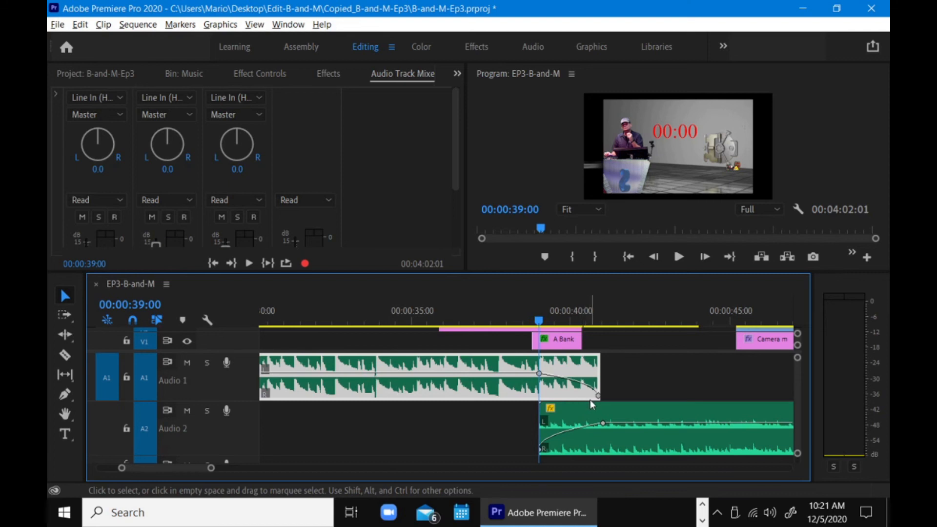
- Play the crossfade from shortly before 00:00:39:00 with the track mixer meters in view to check the levels
click(501, 313)
drag(510, 272, 507, 331)
key(space)
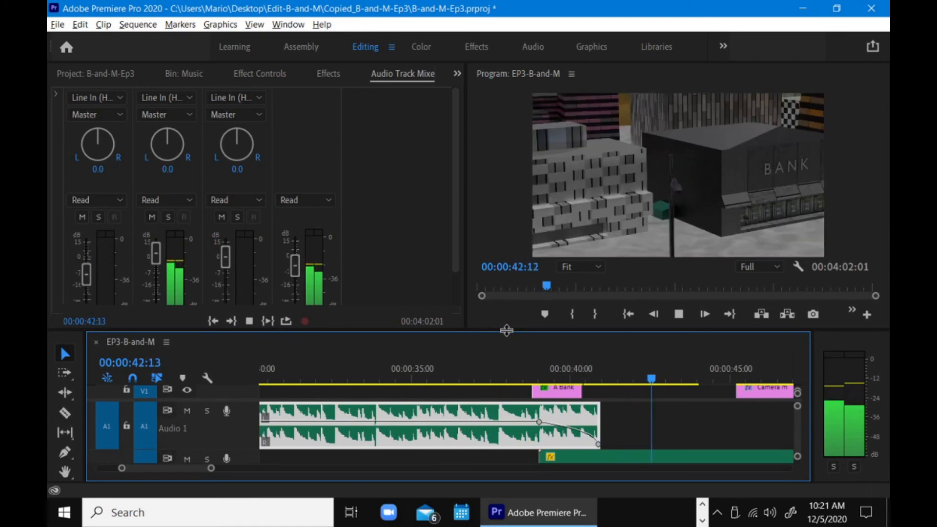
key(space)
drag(507, 330, 498, 258)
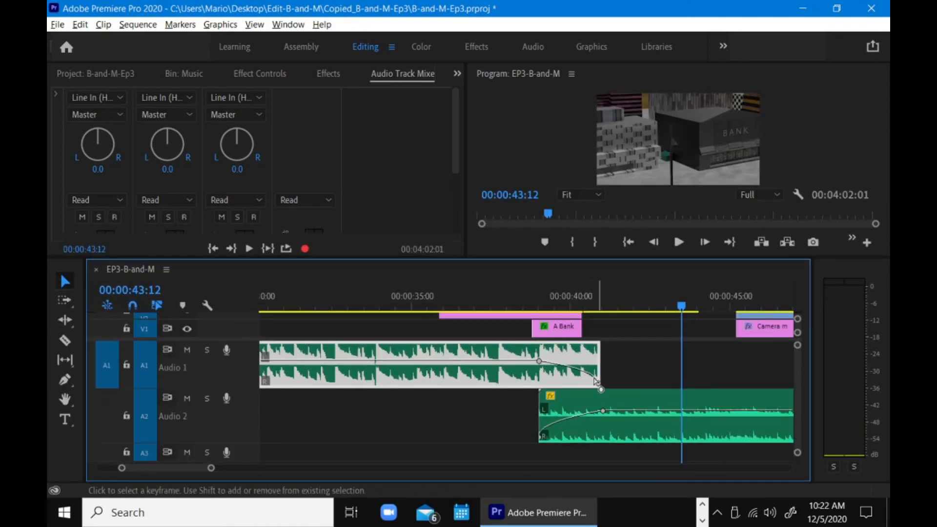